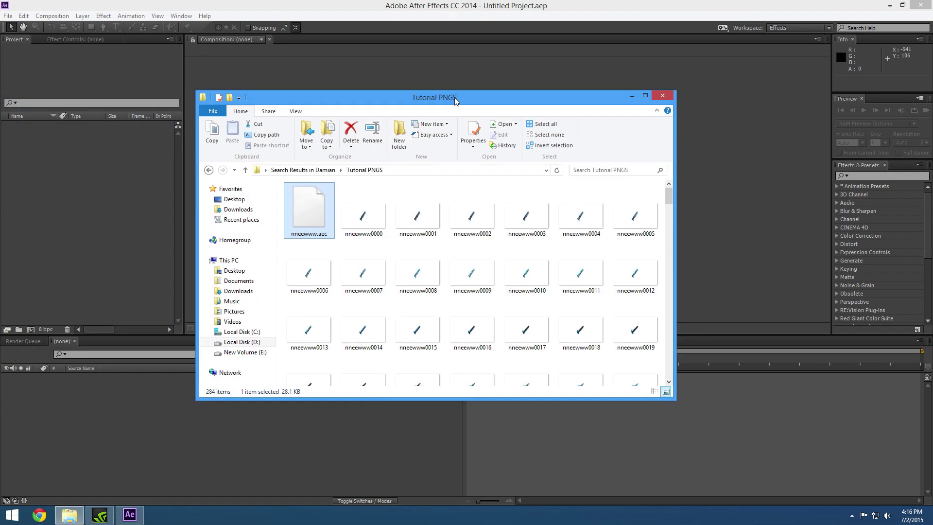
Step: Select the nneewww.aec file in Tutorial PNGS, and switch to Cinema 4D by opening the AEC 4 Cinema 4D project from the desktop
{"action": "right_click", "coordinate": [320, 238]}
{"action": "left_click", "coordinate": [316, 233]}
{"action": "left_click", "coordinate": [889, 5]}
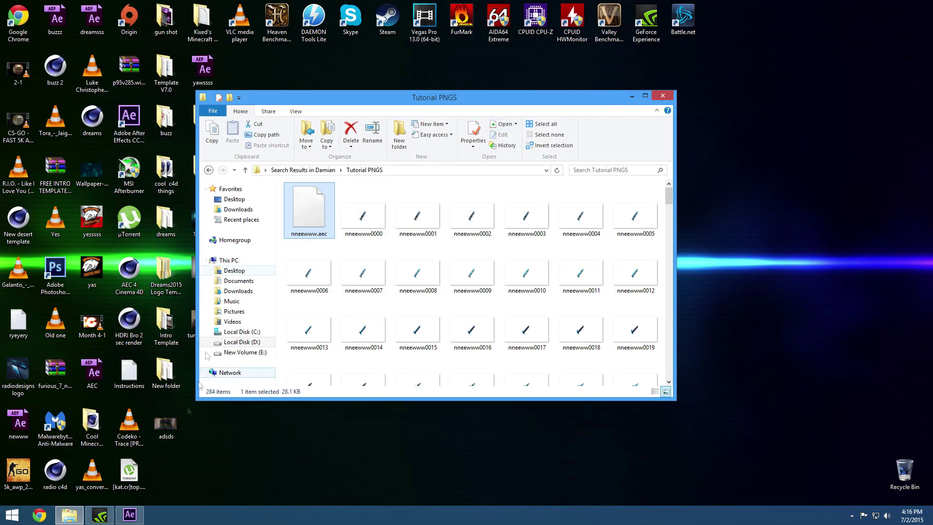
{"action": "left_click", "coordinate": [129, 273]}
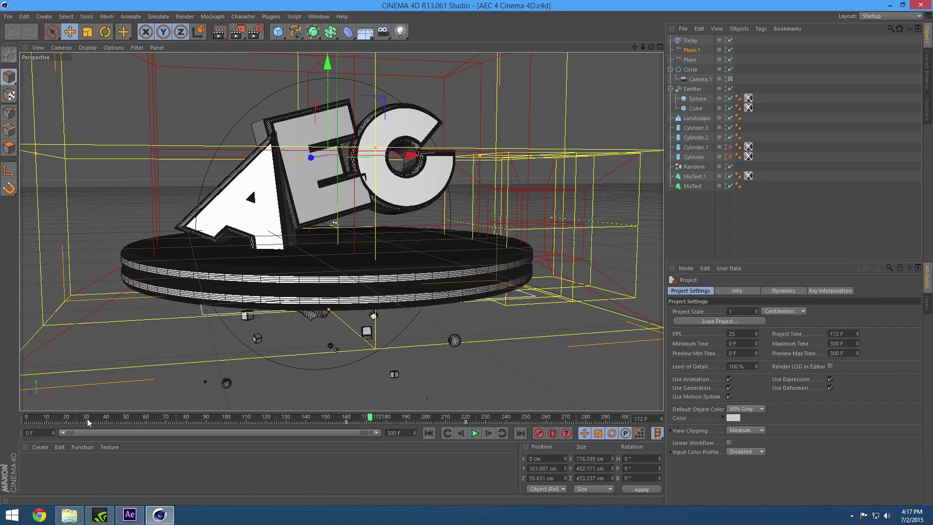
{"action": "left_click_drag", "start_coordinate": [87, 422], "coordinate": [153, 419]}
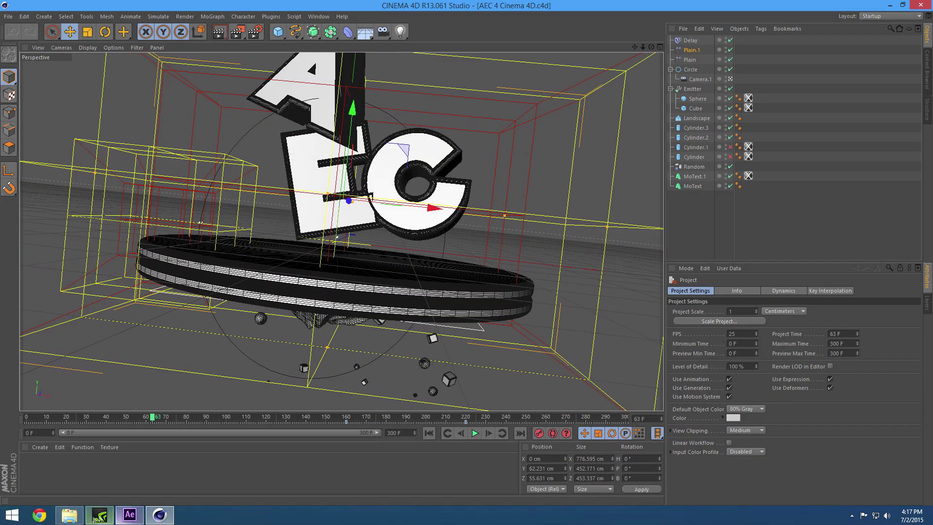
Step: Review the render settings for saving a compositing project file targeting After Effects, including the save dialog, without saving
{"action": "left_click", "coordinate": [69, 515]}
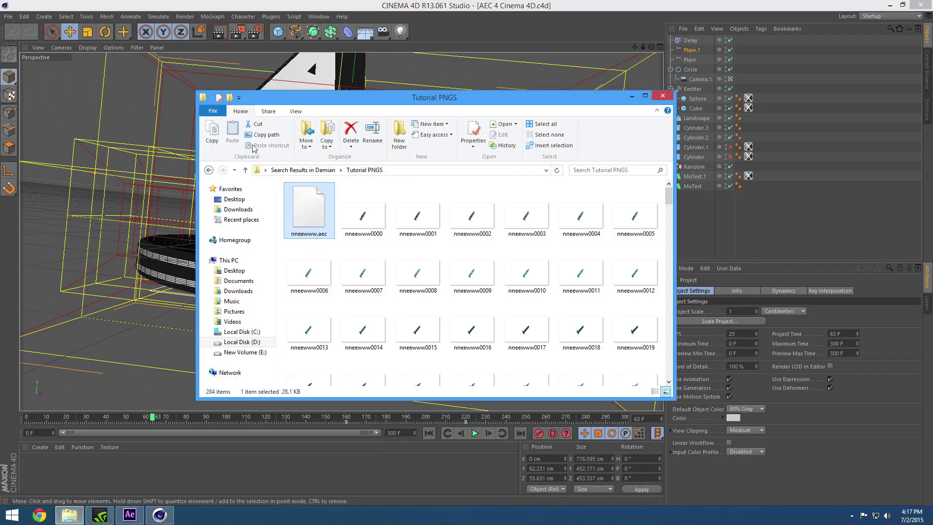
{"action": "left_click", "coordinate": [255, 32]}
{"action": "left_click", "coordinate": [78, 52]}
{"action": "left_click", "coordinate": [136, 153]}
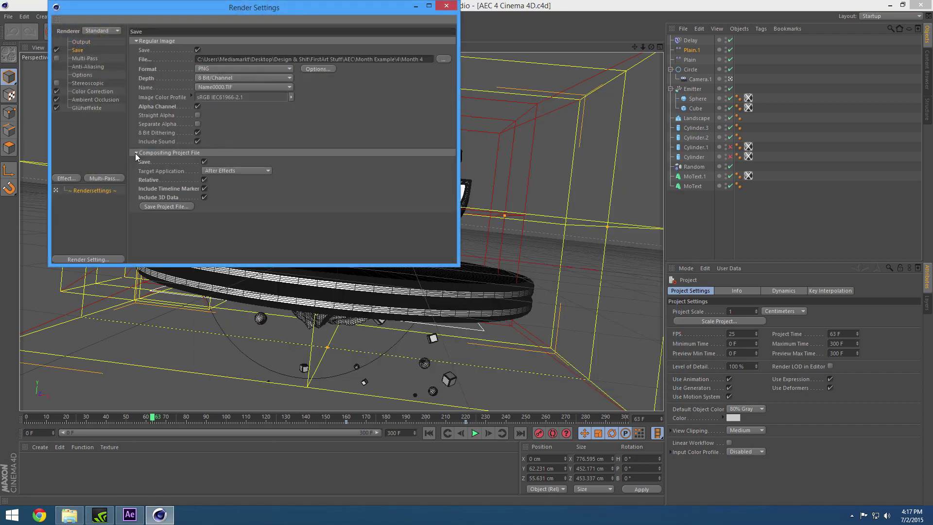
{"action": "left_click", "coordinate": [208, 171]}
{"action": "left_click", "coordinate": [209, 171]}
{"action": "left_click", "coordinate": [190, 208]}
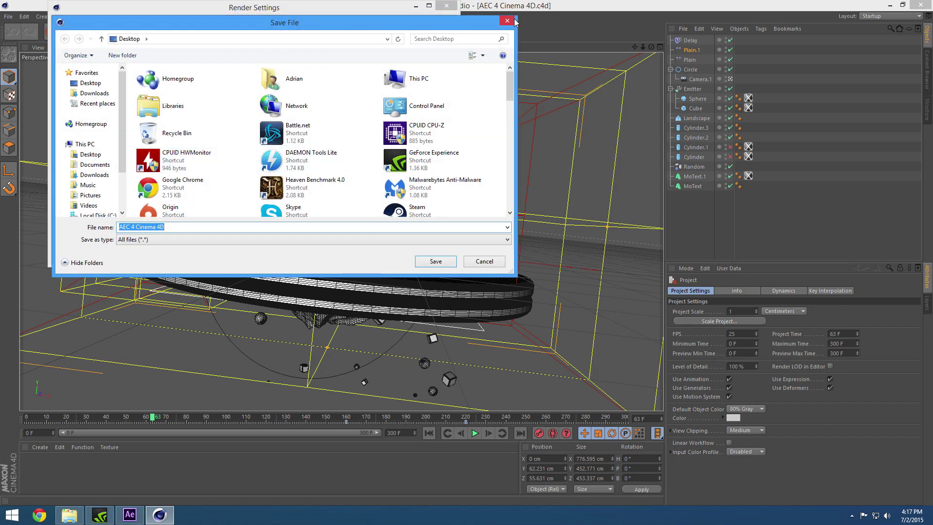
{"action": "left_click", "coordinate": [510, 21]}
{"action": "left_click", "coordinate": [446, 5]}
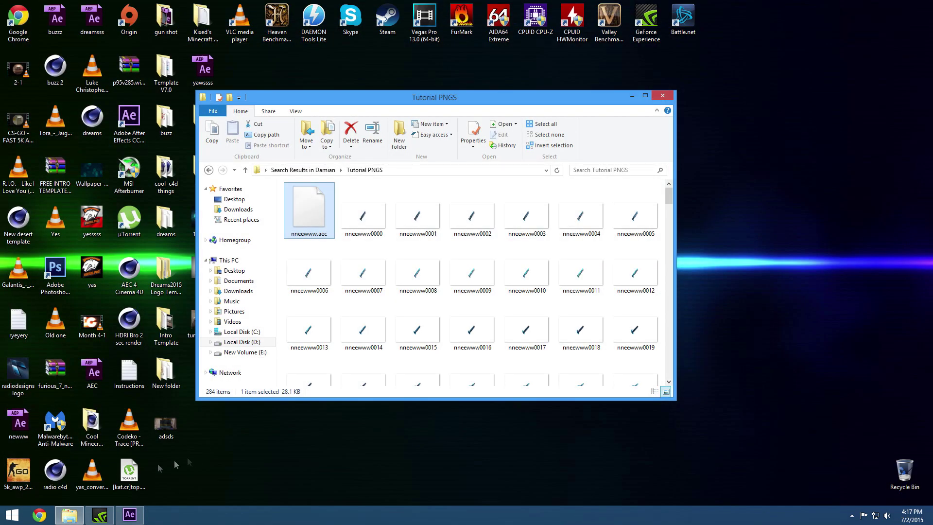
Step: Switch to After Effects and import nneewww.aec from the Tutorial PNGS folder into the project
{"action": "left_click", "coordinate": [129, 515]}
{"action": "left_click_drag", "start_coordinate": [449, 6], "coordinate": [730, 68]}
{"action": "left_click_drag", "start_coordinate": [308, 209], "coordinate": [402, 211]}
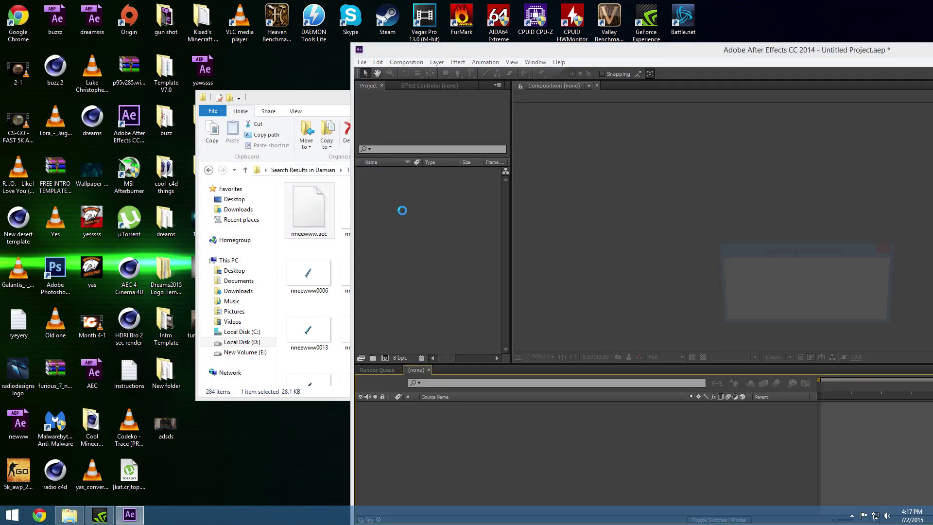
{"action": "left_click", "coordinate": [270, 93]}
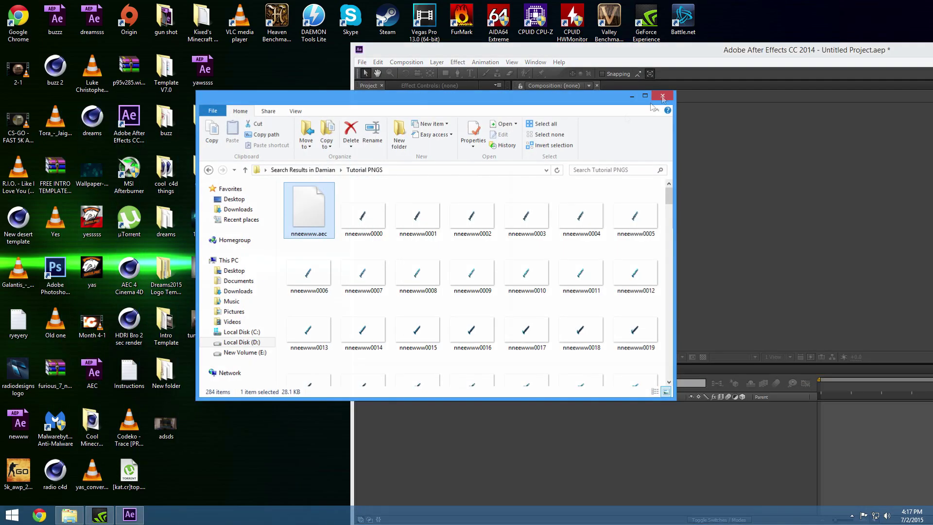
{"action": "left_click", "coordinate": [676, 93]}
{"action": "left_click", "coordinate": [425, 133]}
{"action": "double_click", "coordinate": [553, 50]}
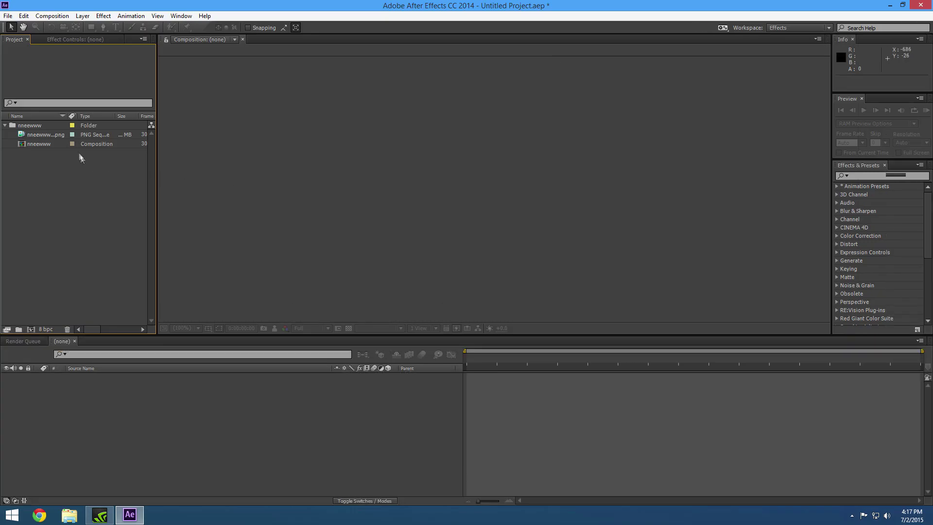
Step: Open the nneewww composition and delete all its layers except the Camera and the PNG sequence
{"action": "double_click", "coordinate": [47, 146]}
{"action": "left_click", "coordinate": [83, 387]}
{"action": "scroll", "coordinate": [108, 457], "scroll_direction": "down", "scroll_amount": 3}
{"action": "left_click", "coordinate": [92, 485], "text": "shift"}
{"action": "key", "text": "Delete"}
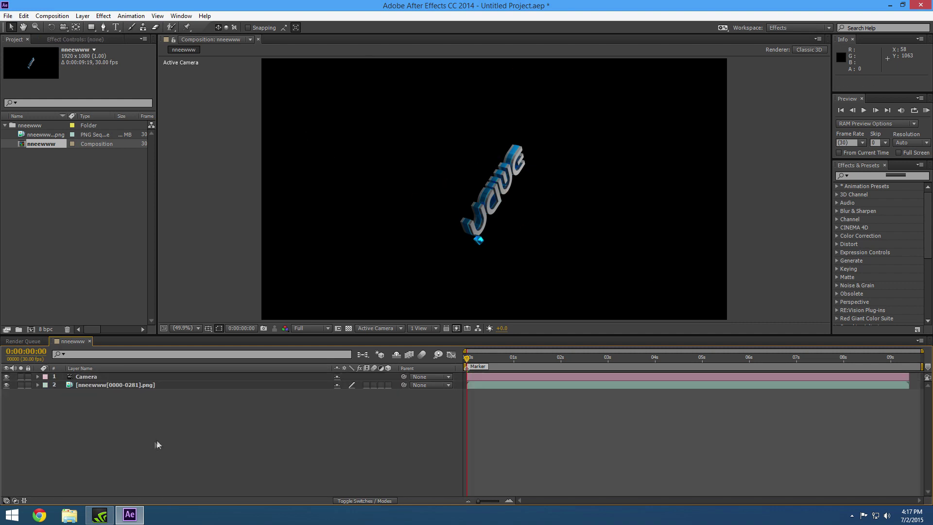
Step: Set the composition's preview resolution to Third and run a RAM preview of the animation
{"action": "left_click_drag", "start_coordinate": [467, 358], "coordinate": [711, 376]}
{"action": "left_click", "coordinate": [311, 328]}
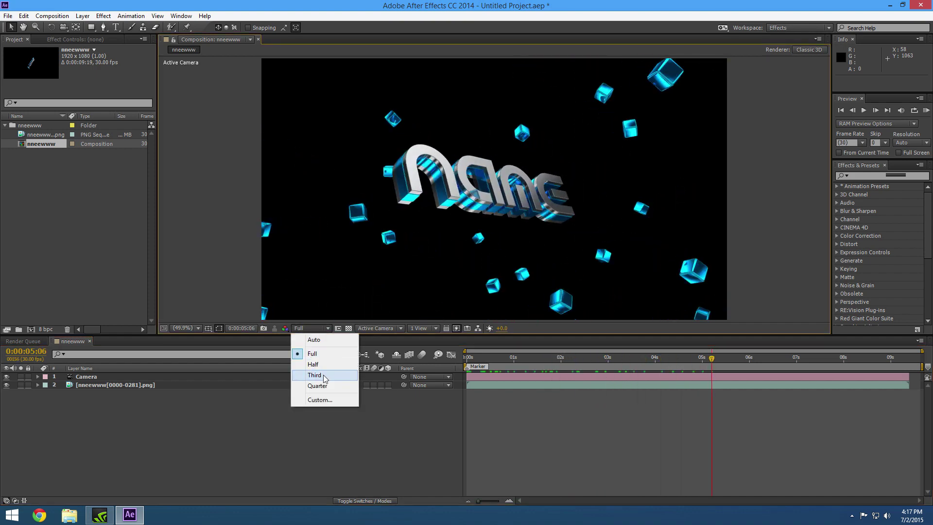
{"action": "left_click", "coordinate": [315, 375]}
{"action": "left_click", "coordinate": [925, 111]}
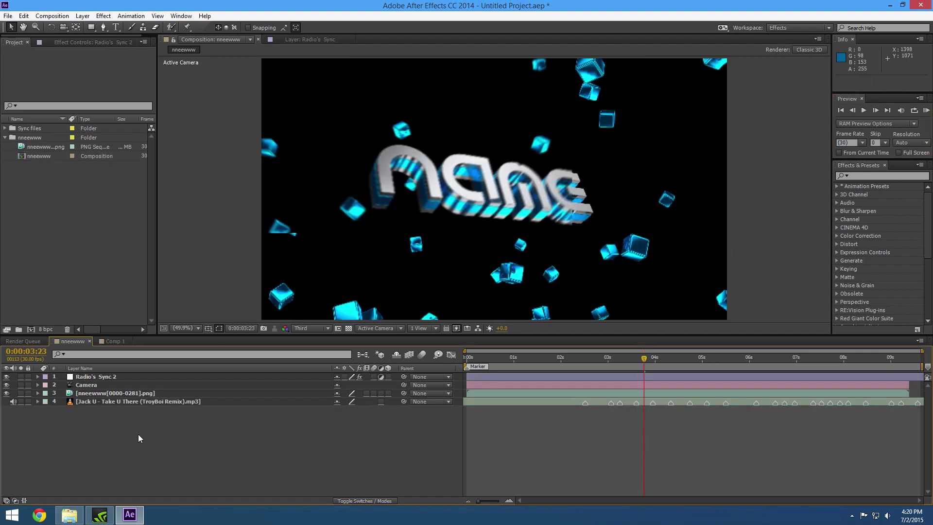
Step: Examine the audio layer, the Radio's Sync 2 layer, the Sync files folder and the sync layers in Comp 1
{"action": "left_click", "coordinate": [115, 402]}
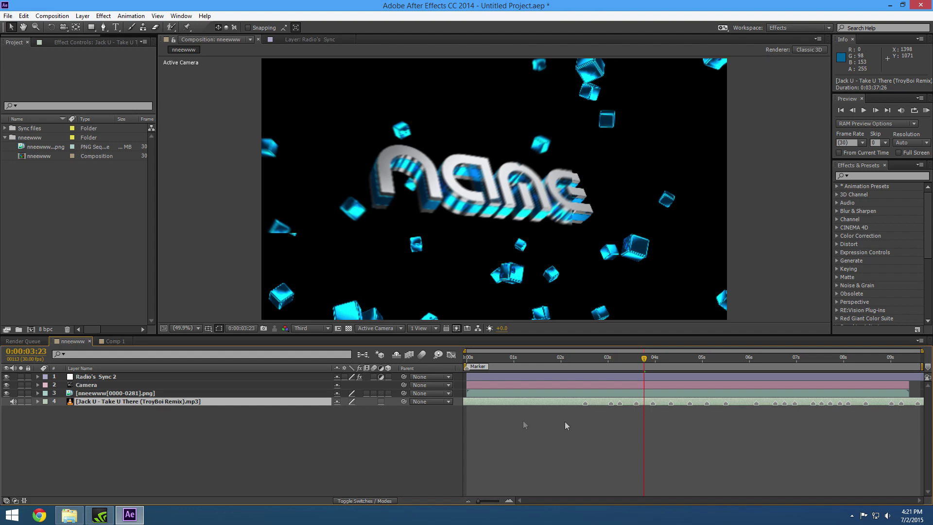
{"action": "left_click", "coordinate": [100, 377]}
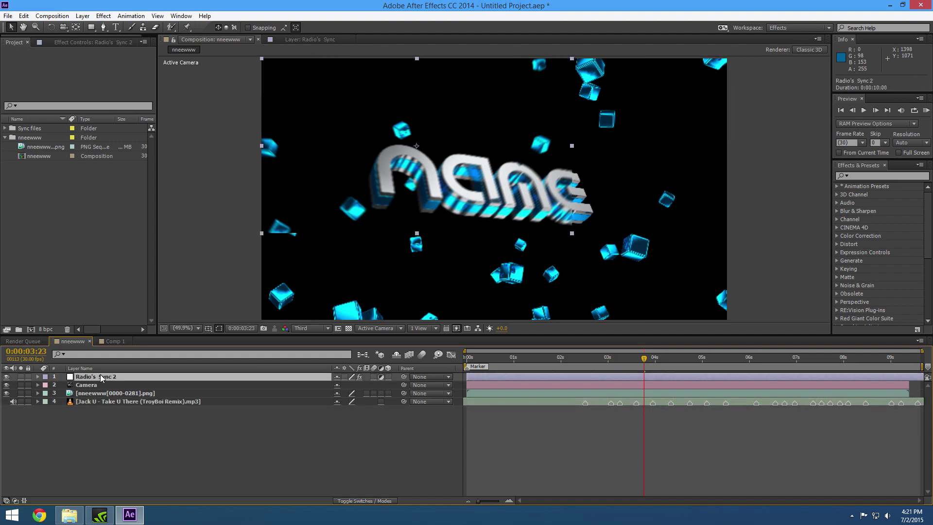
{"action": "right_click", "coordinate": [111, 379]}
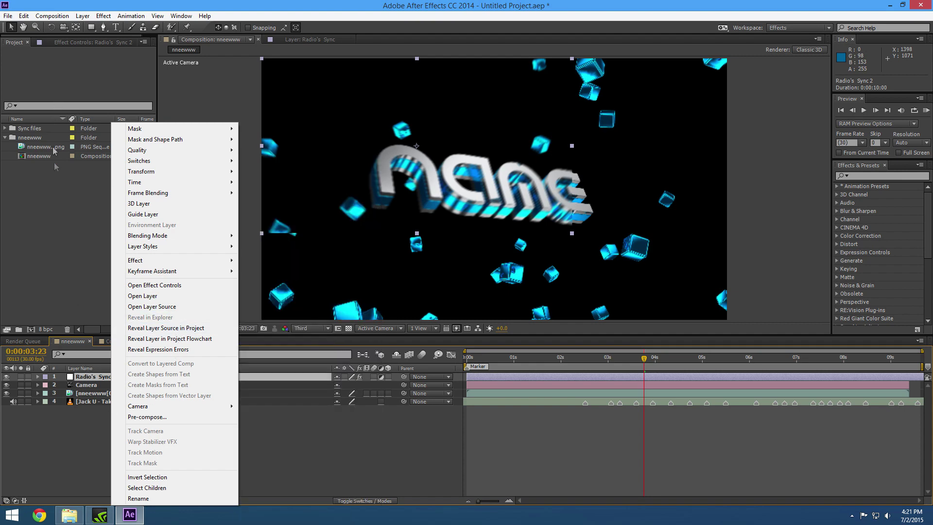
{"action": "left_click", "coordinate": [4, 129]}
{"action": "left_click", "coordinate": [5, 129]}
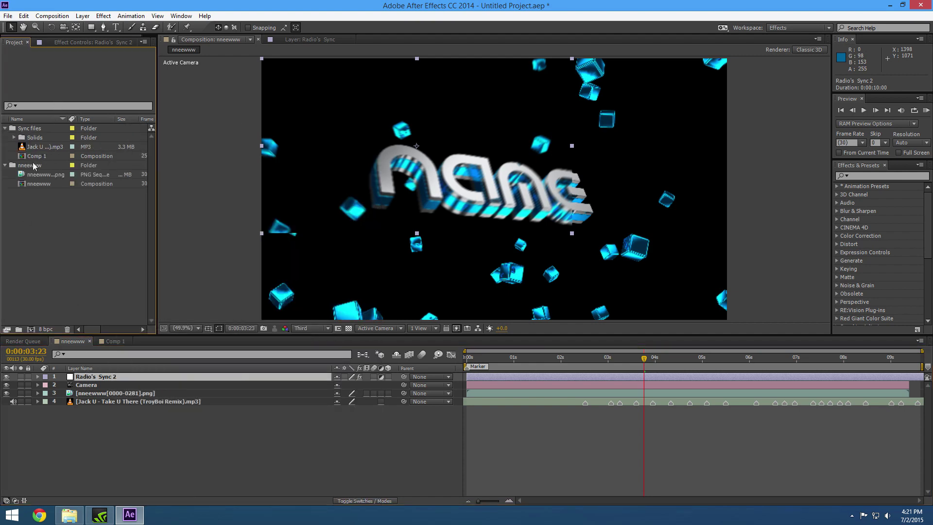
{"action": "left_click", "coordinate": [107, 342]}
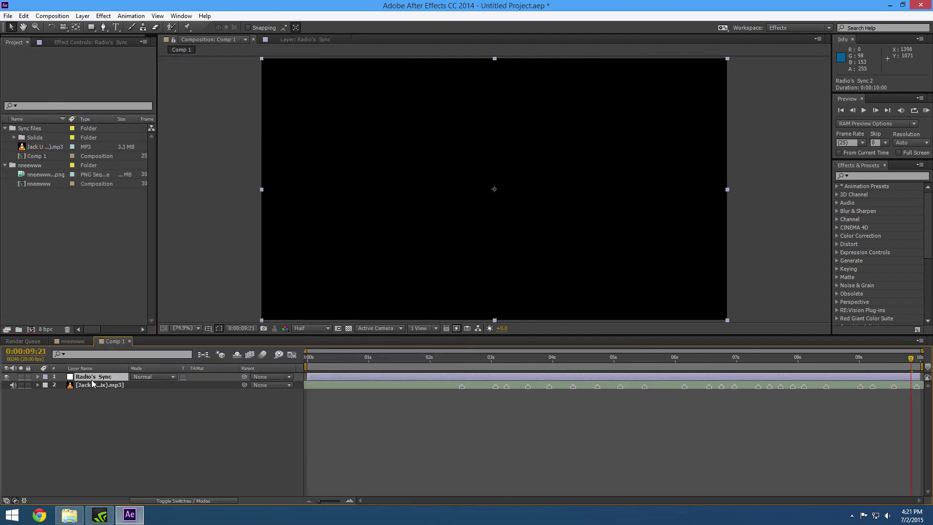
{"action": "left_click", "coordinate": [72, 341]}
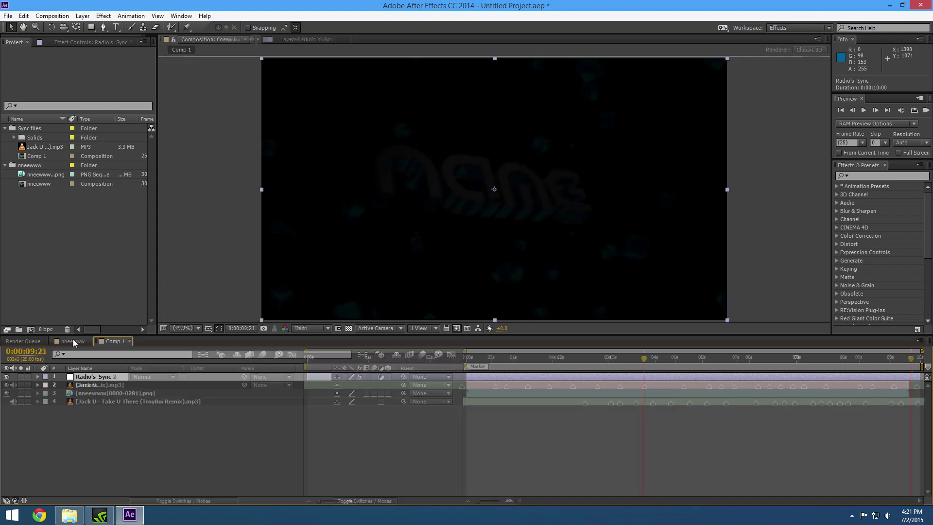
Step: Fit the Radio's Sync 2 layer to the nneewww composition with the Fit to Comp transform
{"action": "right_click", "coordinate": [105, 378]}
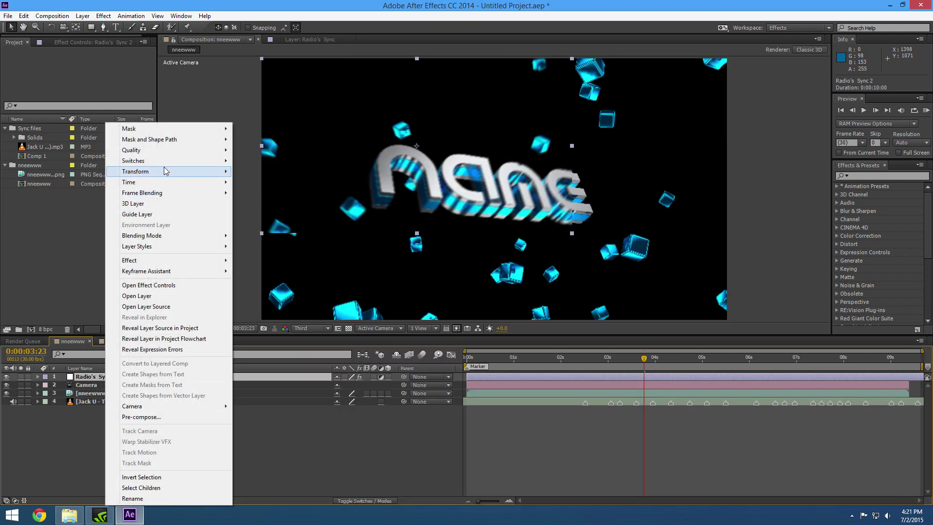
{"action": "mouse_move", "coordinate": [164, 171]}
{"action": "left_click", "coordinate": [301, 300]}
Step: Hide the Radio's Sync 2 layer and display the waveform of the Jack U audio layer
{"action": "left_click_drag", "start_coordinate": [591, 358], "coordinate": [522, 358]}
{"action": "left_click", "coordinate": [63, 399]}
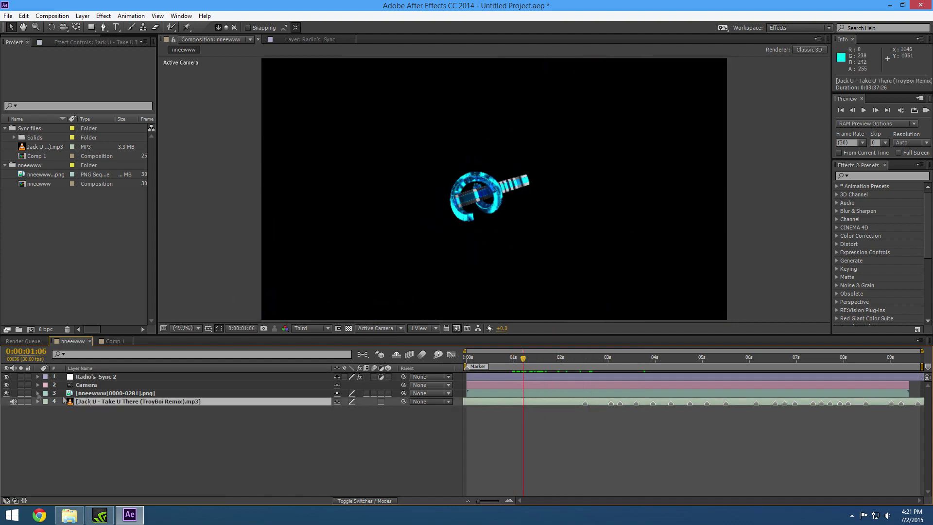
{"action": "left_click", "coordinate": [7, 377]}
{"action": "left_click", "coordinate": [35, 400]}
{"action": "left_click", "coordinate": [37, 402]}
{"action": "left_click", "coordinate": [47, 410]}
{"action": "left_click", "coordinate": [53, 426]}
Step: Try moving the composition marker to 0:00:01:24 and adding numbered markers around 0:00:02:26, and undo the last marker addition
{"action": "mouse_move", "coordinate": [523, 359]}
{"action": "left_mouse_down"}
{"action": "mouse_move", "coordinate": [488, 359]}
{"action": "mouse_move", "coordinate": [531, 358]}
{"action": "left_mouse_up"}
{"action": "mouse_move", "coordinate": [466, 371]}
{"action": "left_mouse_down"}
{"action": "mouse_move", "coordinate": [539, 362]}
{"action": "mouse_move", "coordinate": [603, 378]}
{"action": "left_mouse_up"}
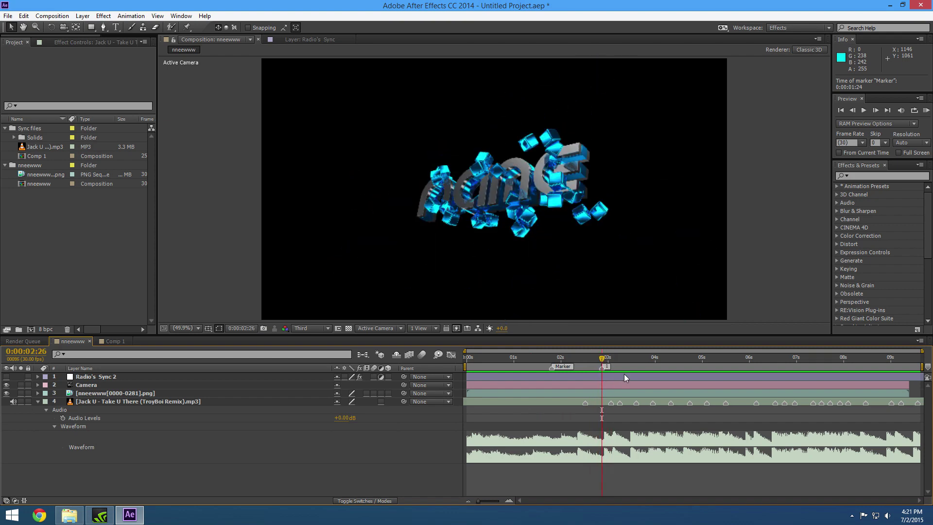
{"action": "key", "text": "Page_Down"}
{"action": "key", "text": "Page_Down"}
{"action": "key", "text": "Page_Down"}
{"action": "key", "text": "Page_Down"}
{"action": "key", "text": "Page_Down"}
{"action": "key", "text": "Page_Up"}
{"action": "key", "text": "Page_Up"}
{"action": "key", "text": "Page_Up"}
{"action": "key", "text": "Page_Up"}
{"action": "key", "text": "shift+2"}
{"action": "key", "text": "ctrl+z"}
Step: Go to the frame at 0:00:02:26 and move the composition marker to it
{"action": "mouse_move", "coordinate": [603, 359]}
{"action": "left_mouse_down"}
{"action": "mouse_move", "coordinate": [579, 360]}
{"action": "mouse_move", "coordinate": [608, 368]}
{"action": "mouse_move", "coordinate": [598, 367]}
{"action": "left_mouse_up"}
{"action": "left_click", "coordinate": [875, 111]}
{"action": "left_click", "coordinate": [875, 111]}
{"action": "left_click", "coordinate": [875, 110]}
{"action": "left_click", "coordinate": [875, 110]}
{"action": "left_click", "coordinate": [853, 112]}
{"action": "left_click", "coordinate": [853, 111]}
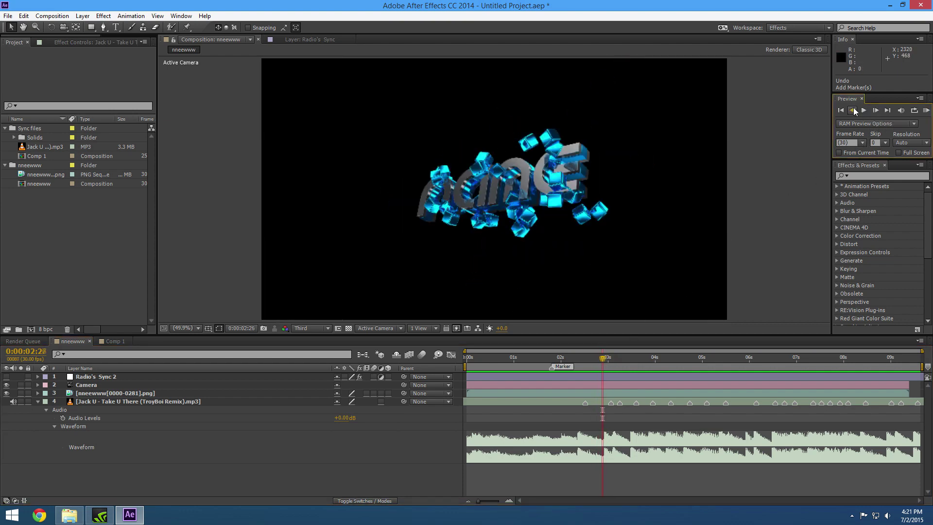
{"action": "left_click", "coordinate": [874, 111]}
{"action": "left_click_drag", "start_coordinate": [603, 358], "coordinate": [601, 374]}
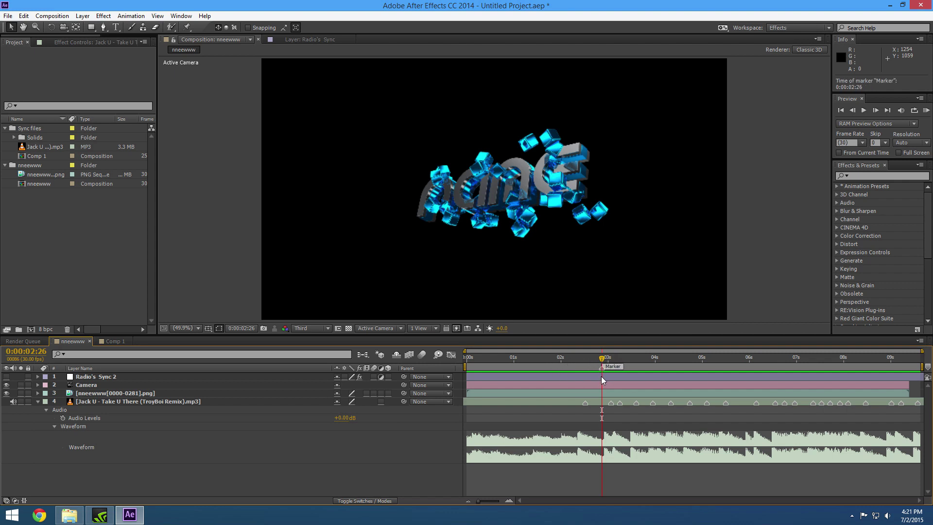
Step: Shift the audio layer later so its first beat marker lines up with the composition marker at 0:00:02:26, and preview the timing
{"action": "left_click", "coordinate": [927, 111]}
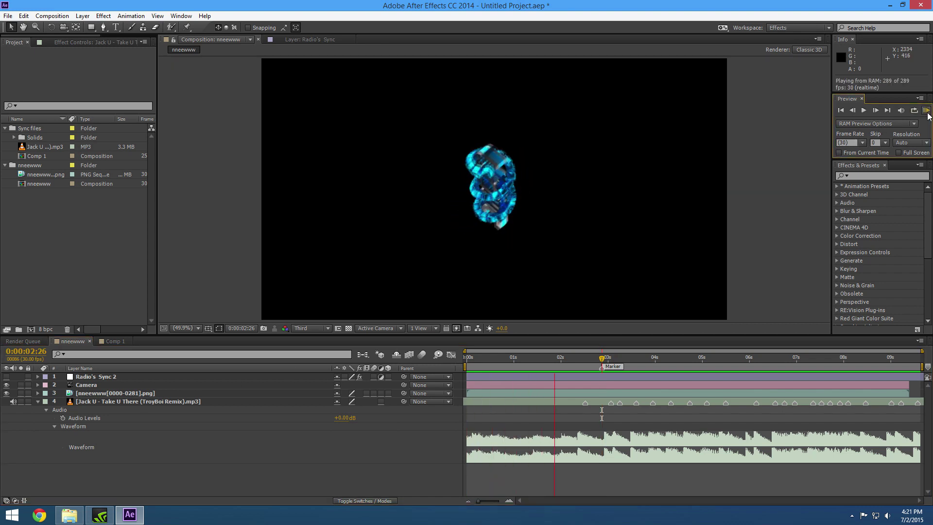
{"action": "key", "text": "space"}
{"action": "left_click_drag", "start_coordinate": [554, 401], "coordinate": [566, 399]}
{"action": "left_click", "coordinate": [926, 111]}
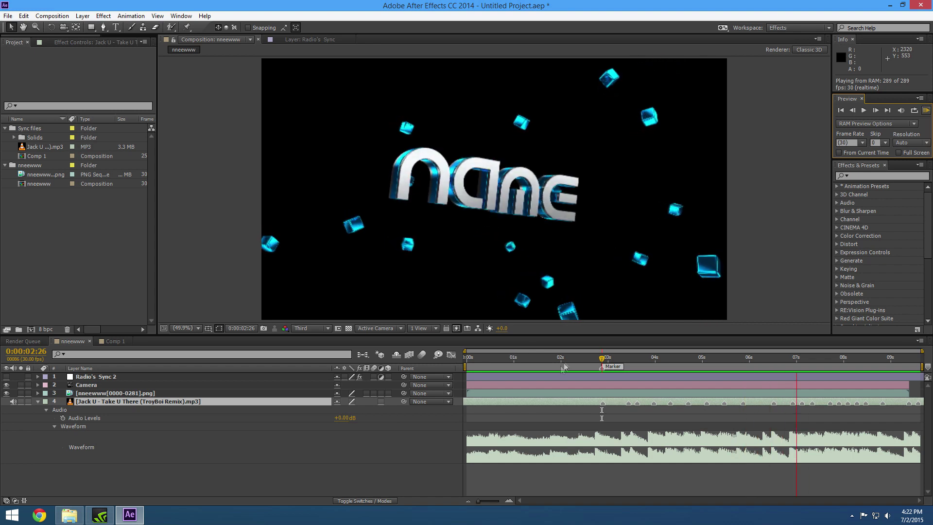
{"action": "key", "text": "space"}
Step: Delete all markers from the Jack U audio layer and collapse its properties
{"action": "right_click", "coordinate": [601, 406]}
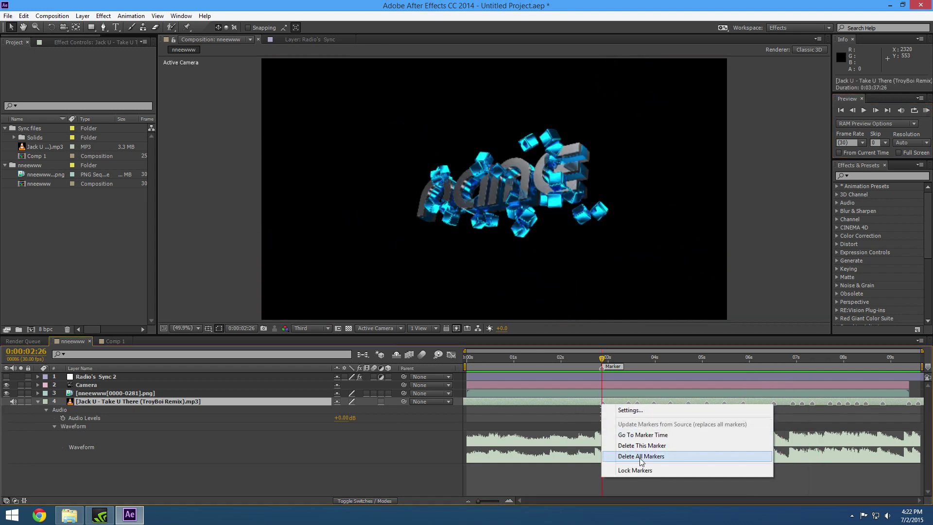
{"action": "left_click", "coordinate": [641, 456]}
{"action": "left_click", "coordinate": [41, 401]}
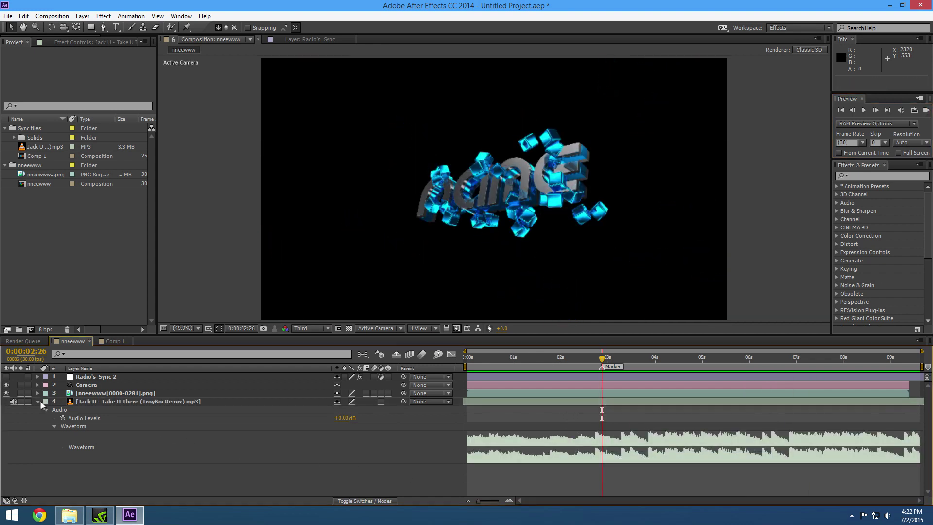
{"action": "left_click", "coordinate": [38, 401]}
Step: Make the Radio's Sync 2 layer visible again and expand its list of effects
{"action": "left_click", "coordinate": [39, 376]}
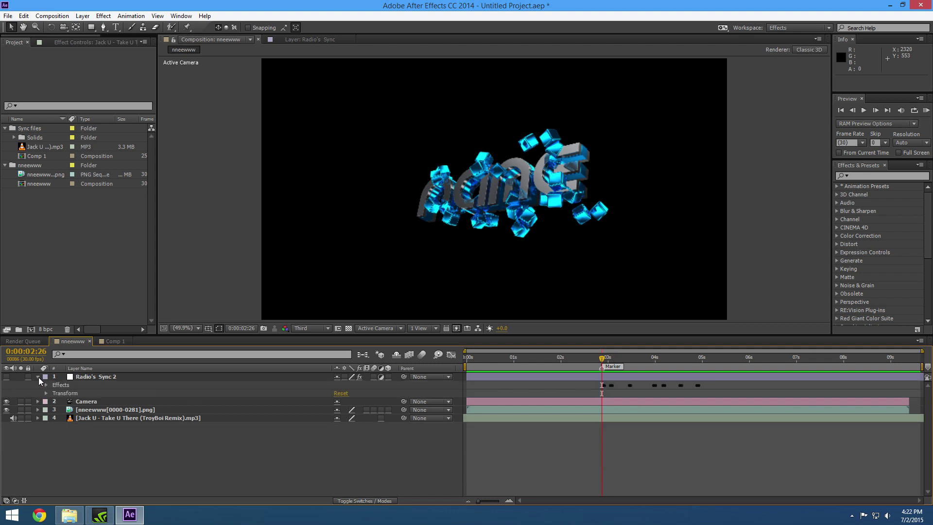
{"action": "left_click", "coordinate": [6, 376]}
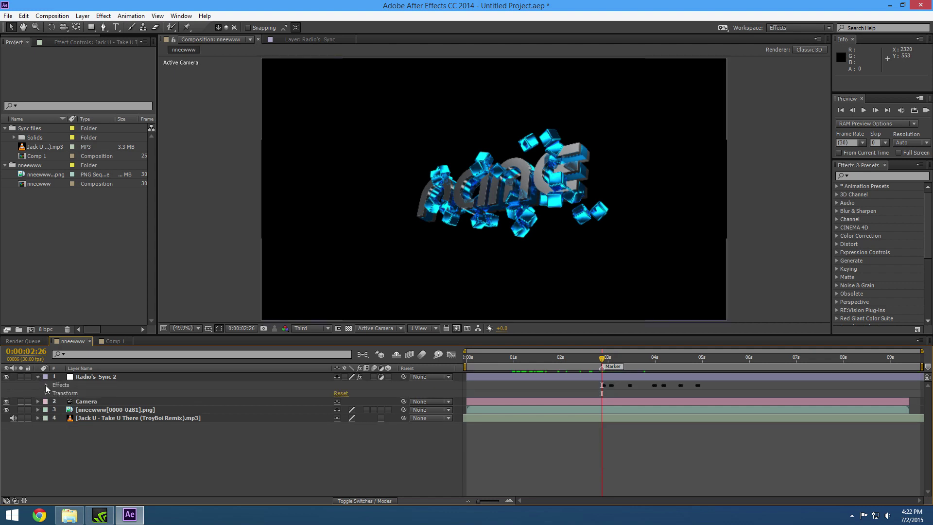
{"action": "left_click", "coordinate": [39, 377]}
{"action": "left_click", "coordinate": [39, 377]}
{"action": "left_click", "coordinate": [47, 384]}
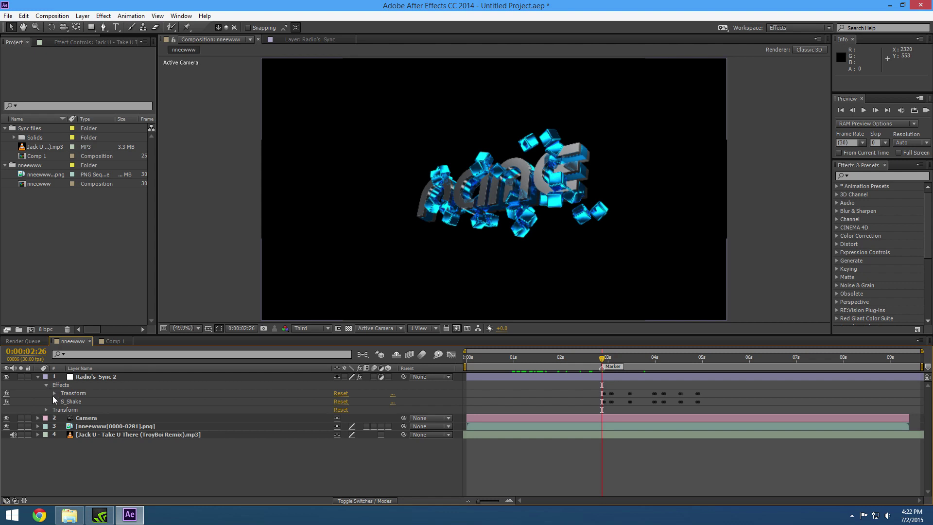
Step: Expand the Transform and S_Shake effects on Radio's Sync 2 and examine the Scale and Rotation keyframes
{"action": "left_click", "coordinate": [68, 395]}
{"action": "left_click", "coordinate": [61, 401], "text": "shift"}
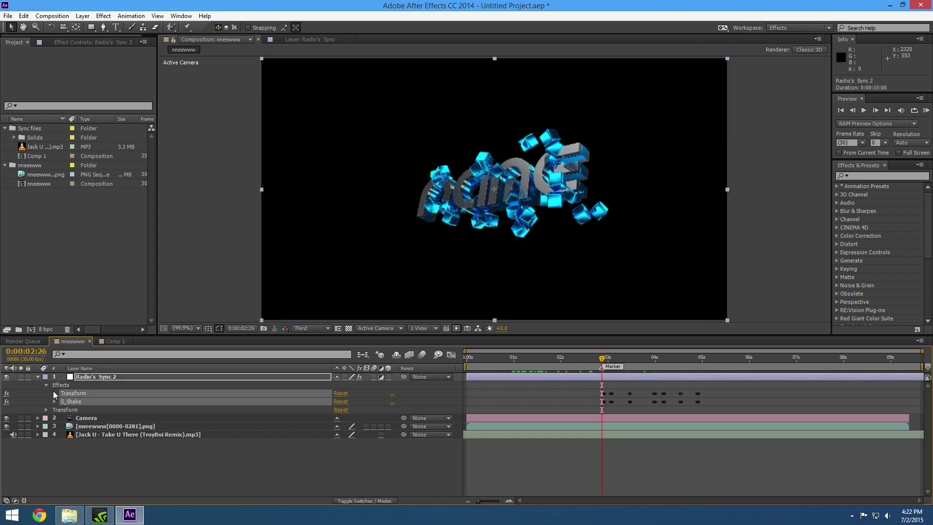
{"action": "left_click", "coordinate": [54, 392]}
{"action": "scroll", "coordinate": [90, 411], "scroll_direction": "down", "scroll_amount": 5}
{"action": "scroll", "coordinate": [91, 407], "scroll_direction": "up", "scroll_amount": 5}
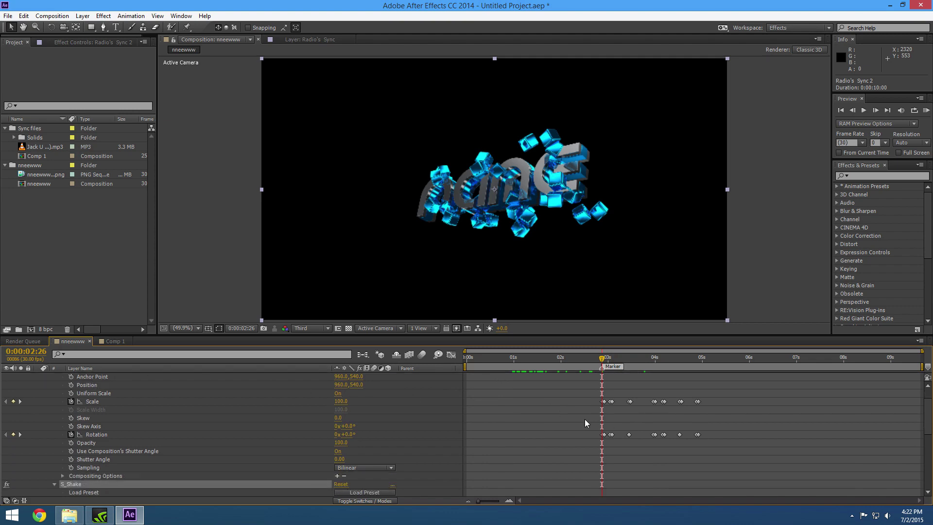
{"action": "scroll", "coordinate": [144, 413], "scroll_direction": "up", "scroll_amount": 2}
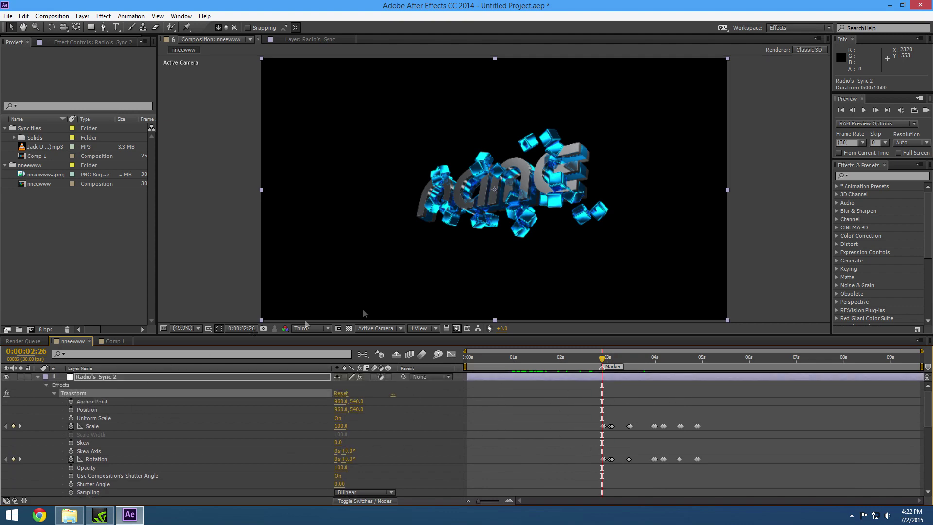
Step: Check the sync effects against the marker at 0:00:02:26 by scrubbing and running a RAM preview, and open the composition preview options
{"action": "left_click_drag", "start_coordinate": [605, 364], "coordinate": [585, 392]}
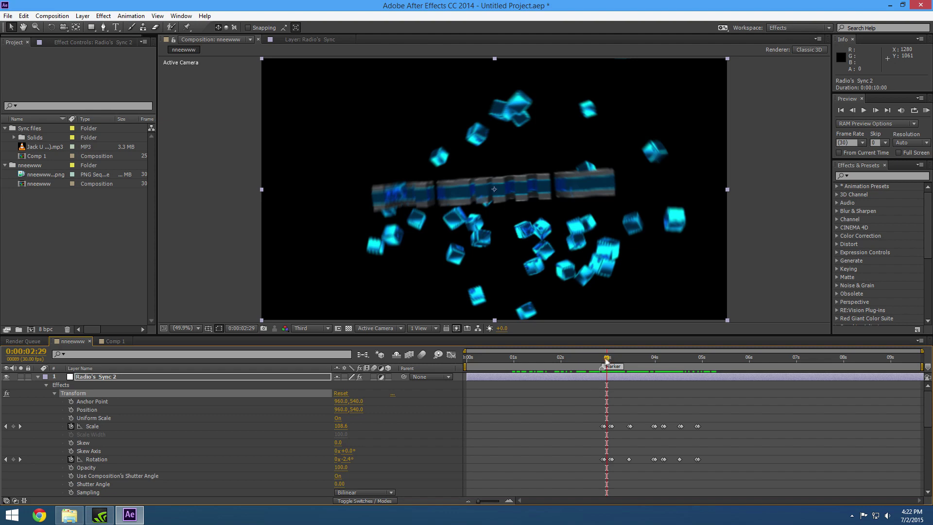
{"action": "left_click", "coordinate": [926, 110]}
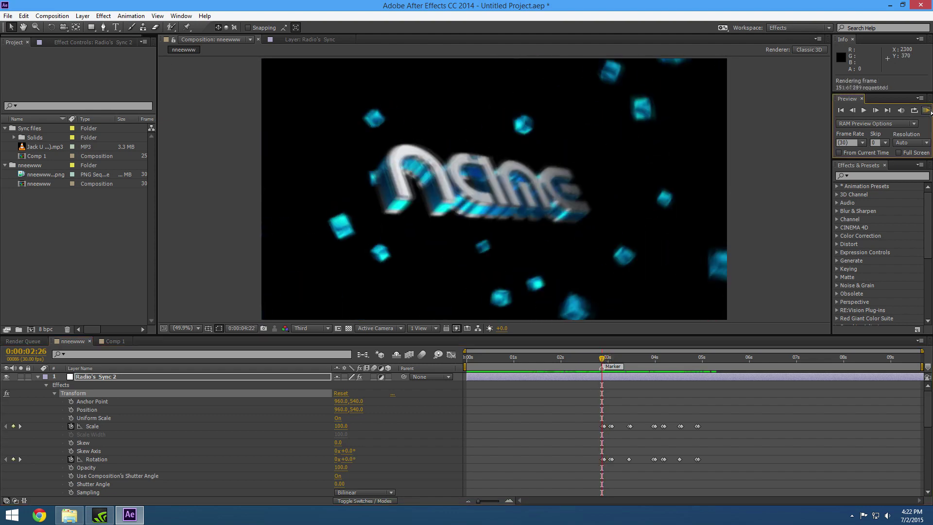
{"action": "key", "text": "space"}
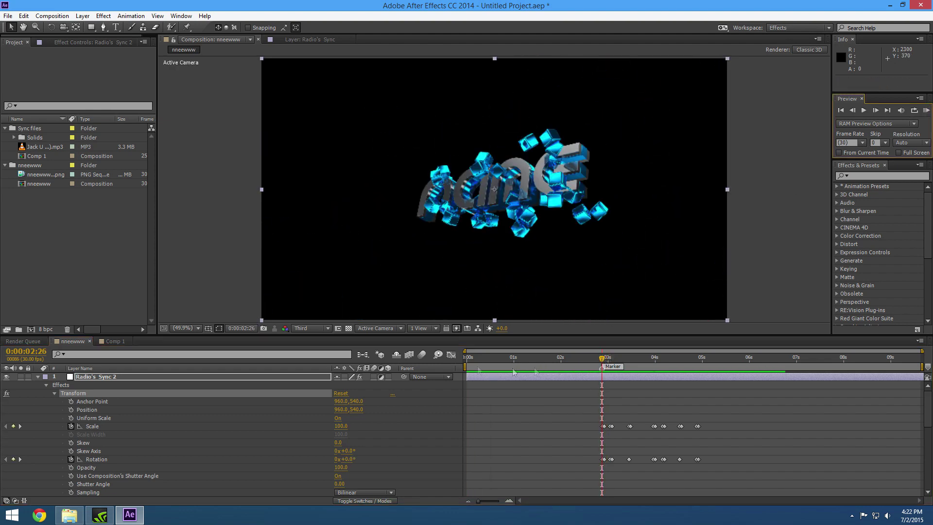
{"action": "left_click", "coordinate": [52, 15]}
{"action": "mouse_move", "coordinate": [98, 149]}
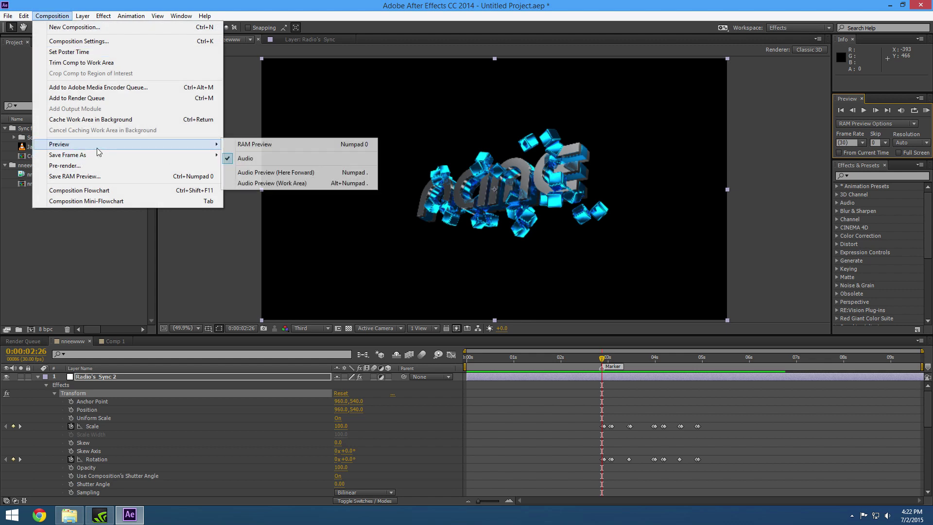
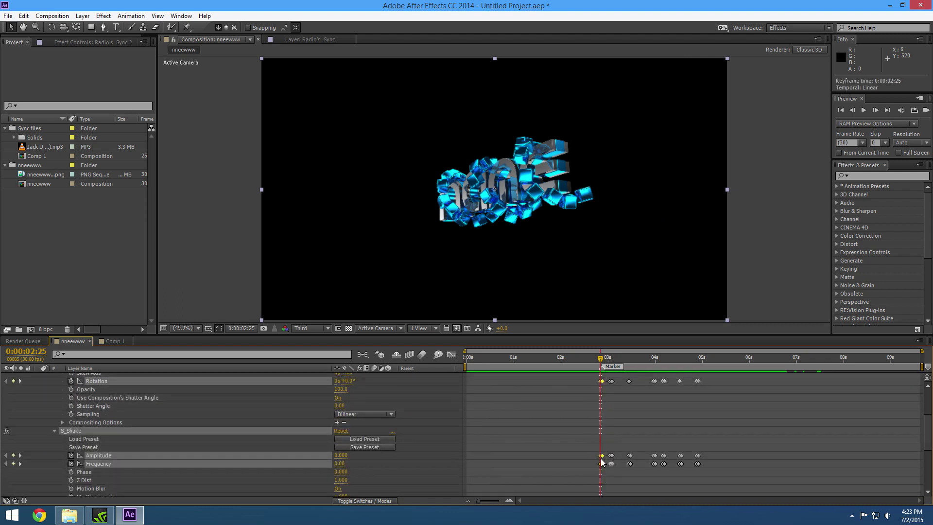
Step: Delete the Scale, Rotation, Amplitude and Frequency keyframes between 0:00:02:26 and 0:00:04:00 on Radio's Sync 2
{"action": "left_click_drag", "start_coordinate": [611, 377], "coordinate": [639, 490]}
{"action": "left_click_drag", "start_coordinate": [637, 457], "coordinate": [608, 381]}
{"action": "key", "text": "Delete"}
{"action": "right_click", "coordinate": [624, 379]}
{"action": "left_click", "coordinate": [658, 422]}
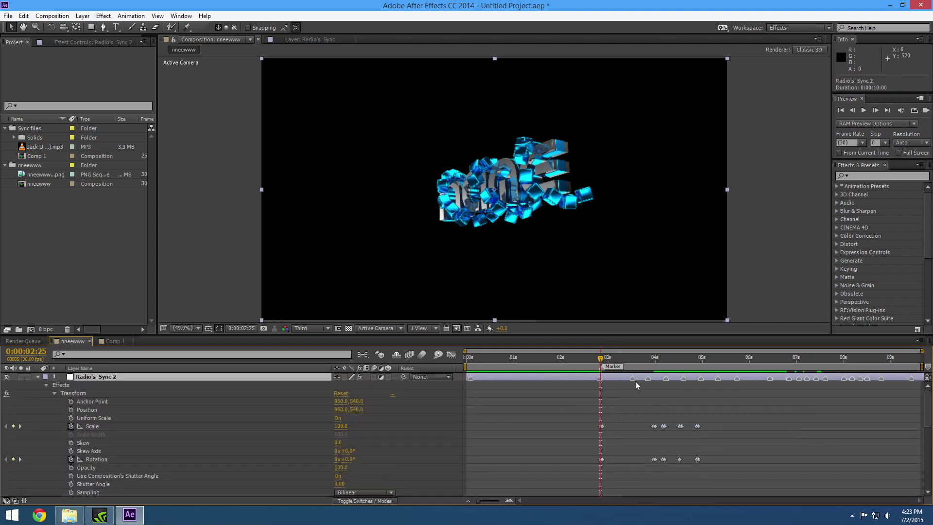
Step: Try to copy the Transform and S_Shake keyframes together from 0:00:02:25 to the layer marker at 0:00:03:11
{"action": "key", "text": "ctrl+v"}
{"action": "right_click", "coordinate": [628, 379]}
{"action": "left_click", "coordinate": [648, 405]}
{"action": "key", "text": "k"}
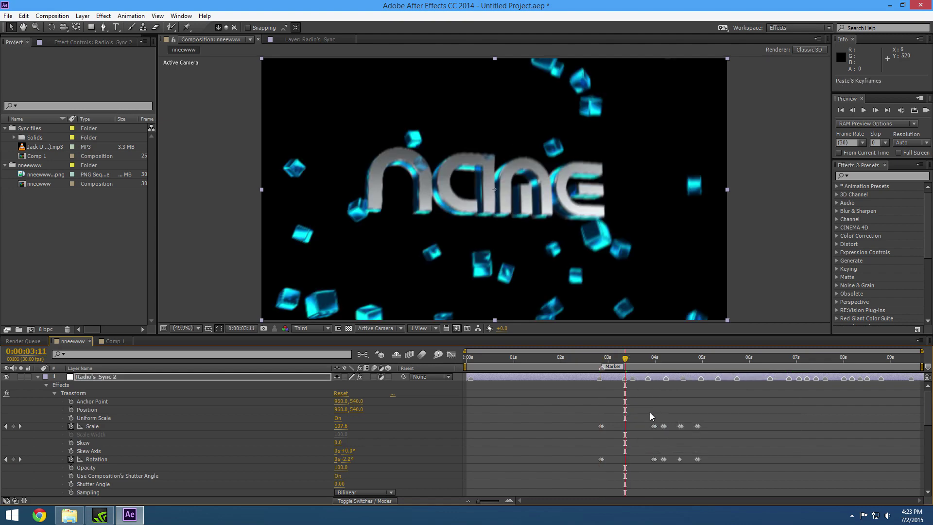
{"action": "left_click_drag", "start_coordinate": [589, 402], "coordinate": [615, 484]}
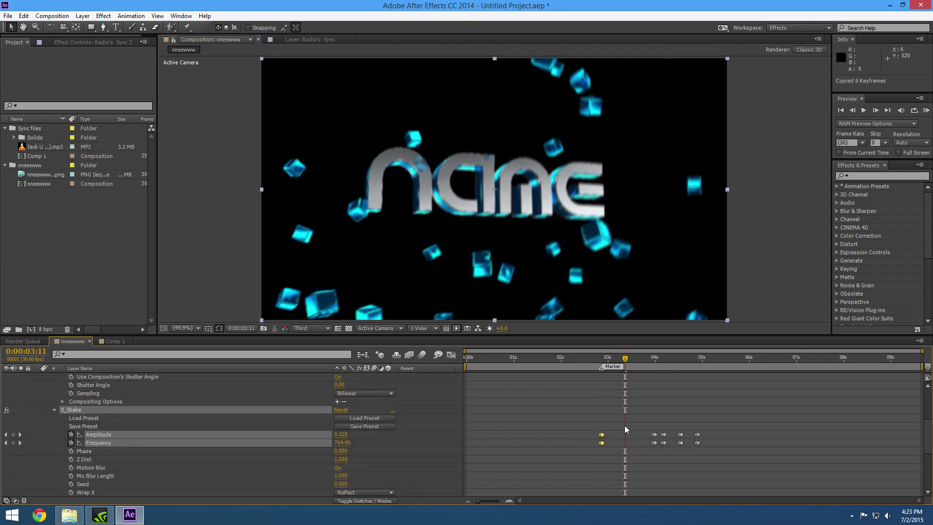
{"action": "key", "text": "ctrl+c"}
{"action": "scroll", "coordinate": [627, 397], "scroll_direction": "up", "scroll_amount": 3}
{"action": "scroll", "coordinate": [627, 395], "scroll_direction": "up", "scroll_amount": 1}
{"action": "left_click", "coordinate": [112, 379]}
{"action": "key", "text": "ctrl+v"}
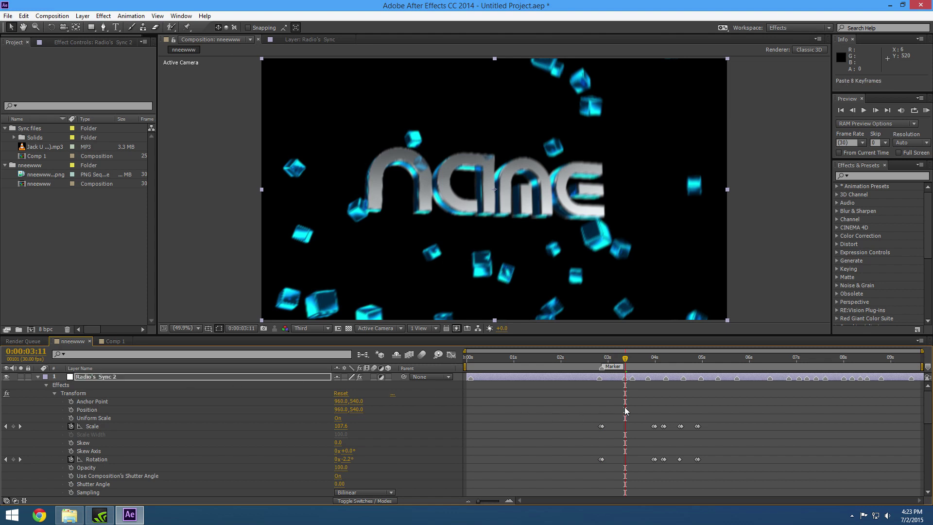
Step: Copy the Scale and Rotation keyframes, and separately the S_Shake keyframes, from 0:00:02:25 to 0:00:03:11
{"action": "right_click", "coordinate": [626, 380]}
{"action": "left_click", "coordinate": [651, 408]}
{"action": "left_click", "coordinate": [145, 377]}
{"action": "scroll", "coordinate": [592, 399], "scroll_direction": "down", "scroll_amount": 1}
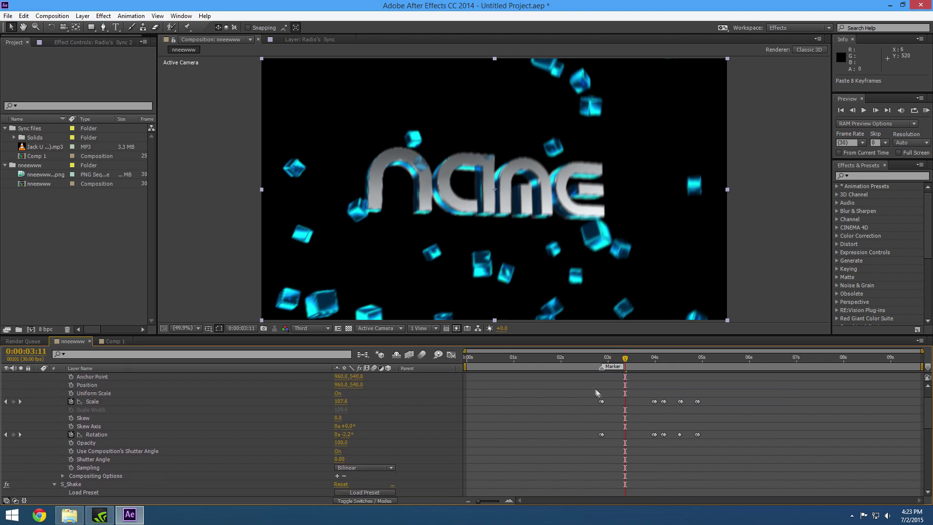
{"action": "left_click_drag", "start_coordinate": [594, 388], "coordinate": [611, 456]}
{"action": "scroll", "coordinate": [615, 427], "scroll_direction": "up", "scroll_amount": 1}
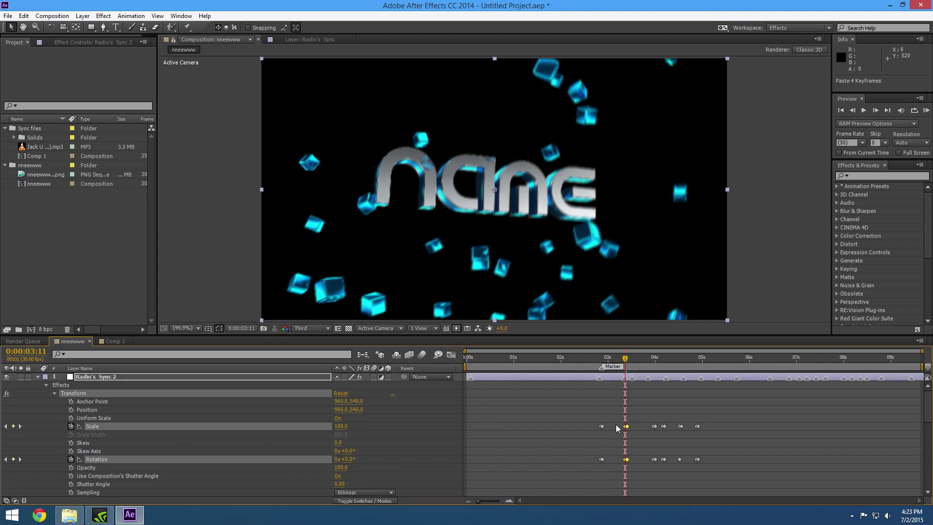
{"action": "scroll", "coordinate": [614, 428], "scroll_direction": "down", "scroll_amount": 5}
{"action": "key", "text": "ctrl+v"}
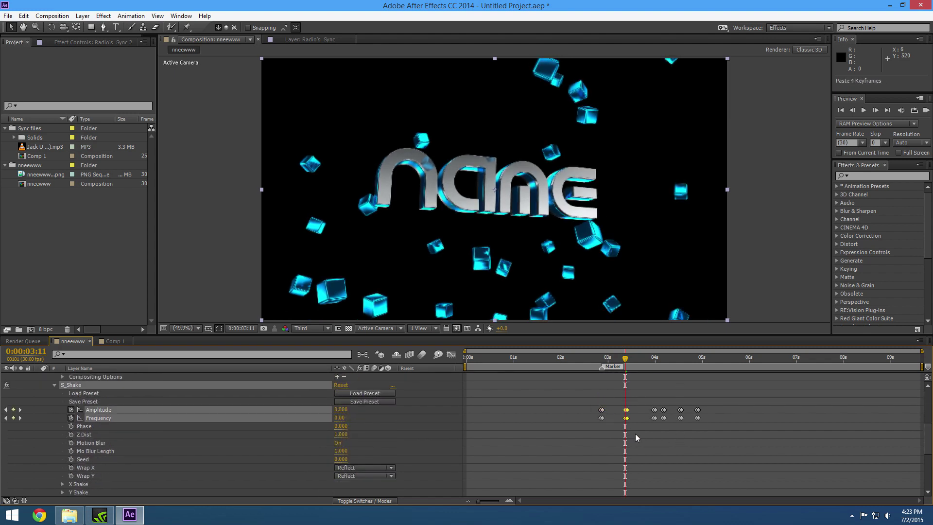
{"action": "scroll", "coordinate": [634, 433], "scroll_direction": "up", "scroll_amount": 5}
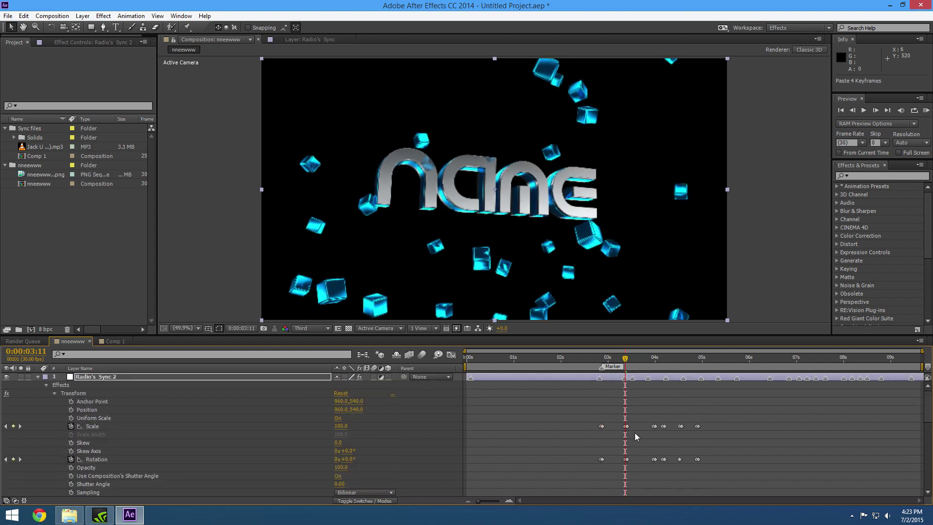
Step: Paste the copied Transform and S_Shake keyframes at the next marker, at 0:00:03:16
{"action": "left_click", "coordinate": [633, 366]}
{"action": "mouse_move", "coordinate": [634, 366]}
{"action": "left_mouse_down"}
{"action": "mouse_move", "coordinate": [611, 365]}
{"action": "mouse_move", "coordinate": [636, 376]}
{"action": "left_mouse_up"}
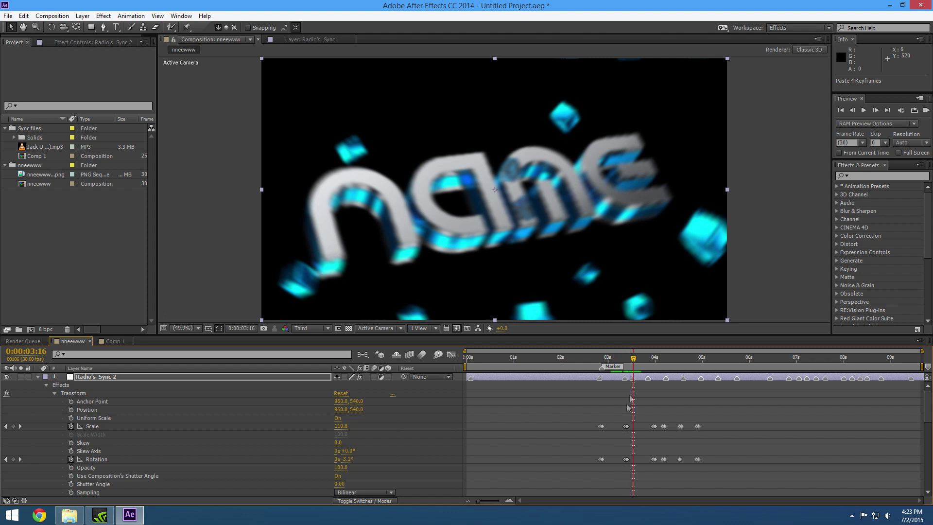
{"action": "left_click_drag", "start_coordinate": [614, 410], "coordinate": [633, 470]}
{"action": "key", "text": "ctrl+v"}
{"action": "scroll", "coordinate": [639, 415], "scroll_direction": "down", "scroll_amount": 5}
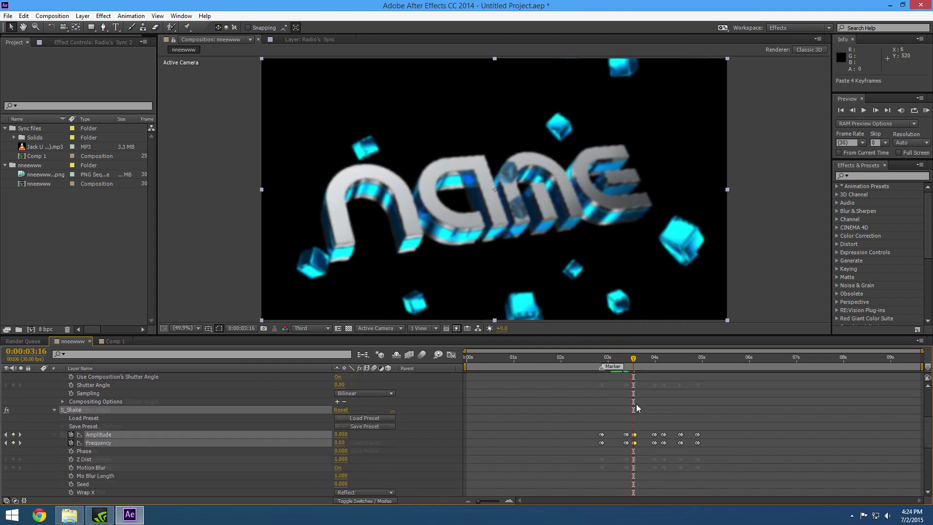
Step: Run a RAM preview of the sync and undo the keyframes pasted at 0:00:03:11 and 0:00:03:16
{"action": "scroll", "coordinate": [636, 403], "scroll_direction": "up", "scroll_amount": 3}
{"action": "left_click", "coordinate": [926, 111]}
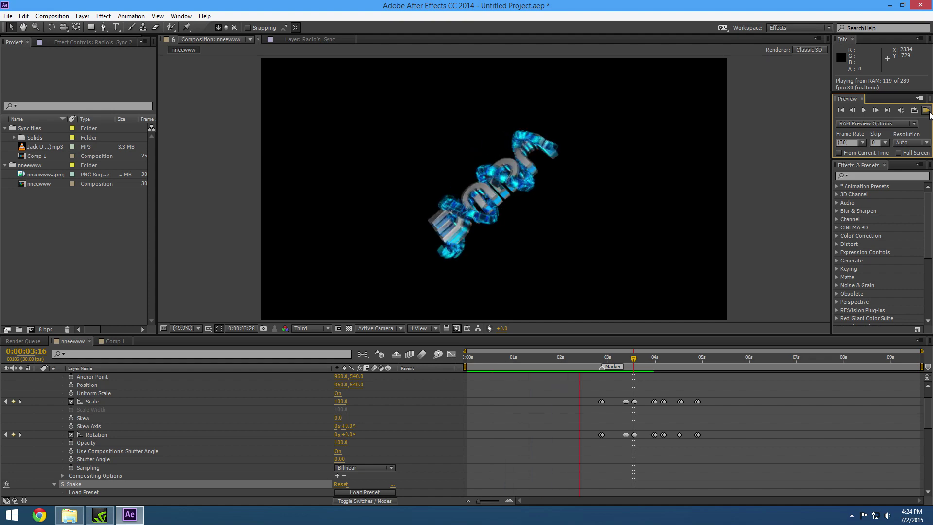
{"action": "key", "text": "ctrl+v"}
{"action": "key", "text": "ctrl+z"}
Step: Copy the Scale and Rotation keyframes beside 0:00:02:25 and paste them at the layer marker at 0:00:03:11
{"action": "left_click_drag", "start_coordinate": [611, 361], "coordinate": [593, 385]}
{"action": "scroll", "coordinate": [593, 386], "scroll_direction": "down", "scroll_amount": 1}
{"action": "scroll", "coordinate": [603, 394], "scroll_direction": "up", "scroll_amount": 1}
{"action": "left_click_drag", "start_coordinate": [589, 402], "coordinate": [612, 467]}
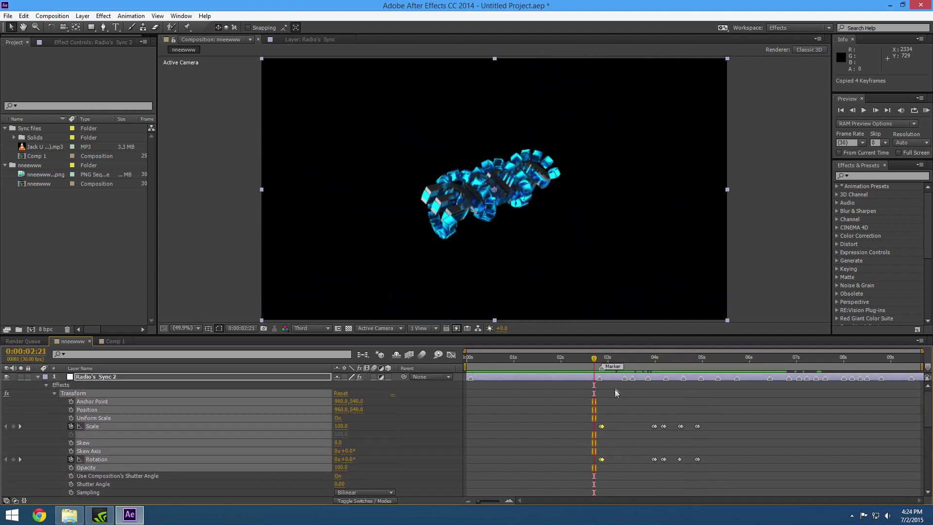
{"action": "right_click", "coordinate": [623, 379]}
{"action": "left_click", "coordinate": [644, 409]}
{"action": "key", "text": "ctrl+v"}
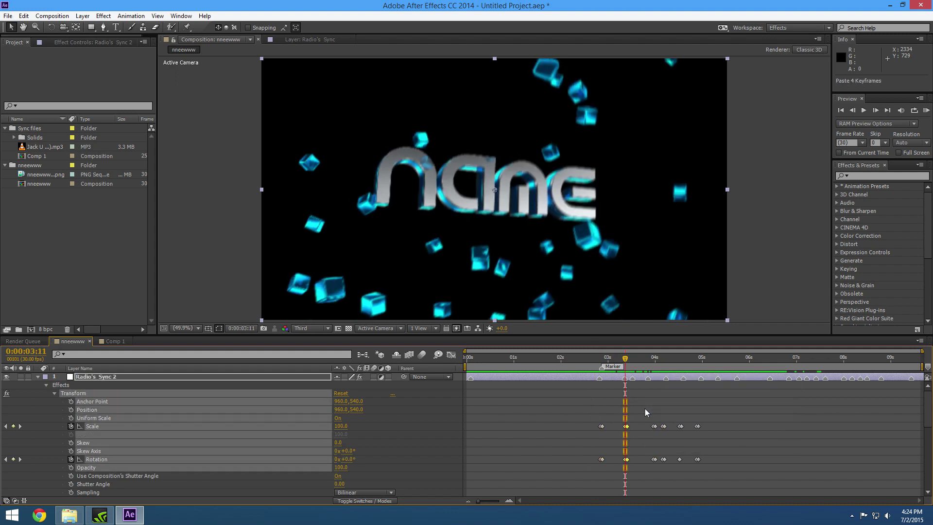
Step: Copy the S_Shake Amplitude and Frequency keyframes from 0:00:02:25 to 0:00:03:11
{"action": "scroll", "coordinate": [644, 411], "scroll_direction": "down", "scroll_amount": 1}
{"action": "scroll", "coordinate": [644, 412], "scroll_direction": "down", "scroll_amount": 6}
{"action": "scroll", "coordinate": [600, 424], "scroll_direction": "up", "scroll_amount": 3}
{"action": "left_click_drag", "start_coordinate": [594, 425], "coordinate": [615, 466]}
{"action": "key", "text": "ctrl+c"}
{"action": "key", "text": "ctrl+v"}
{"action": "scroll", "coordinate": [641, 442], "scroll_direction": "up", "scroll_amount": 3}
Step: Copy the Scale and Rotation keyframes around 0:00:04:00 to the marker at 0:00:03:16
{"action": "left_click_drag", "start_coordinate": [626, 359], "coordinate": [634, 362]}
{"action": "key", "text": "Page_Up"}
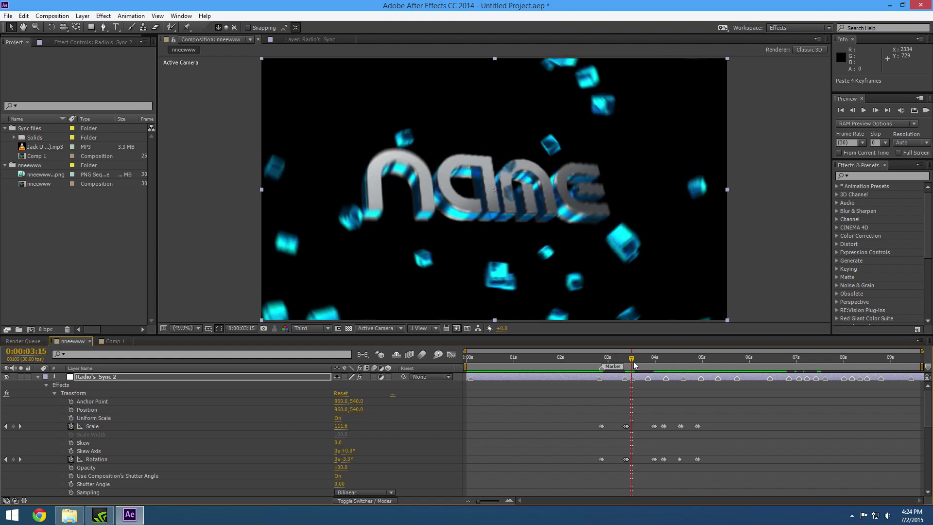
{"action": "key", "text": "Page_Down"}
{"action": "left_click_drag", "start_coordinate": [644, 414], "coordinate": [660, 468]}
{"action": "key", "text": "ctrl+c"}
{"action": "key", "text": "ctrl+v"}
Step: Copy the Amplitude and Frequency keyframes to 0:00:03:16 and delete all the original keyframes around 0:00:04:00
{"action": "scroll", "coordinate": [644, 447], "scroll_direction": "down", "scroll_amount": 4}
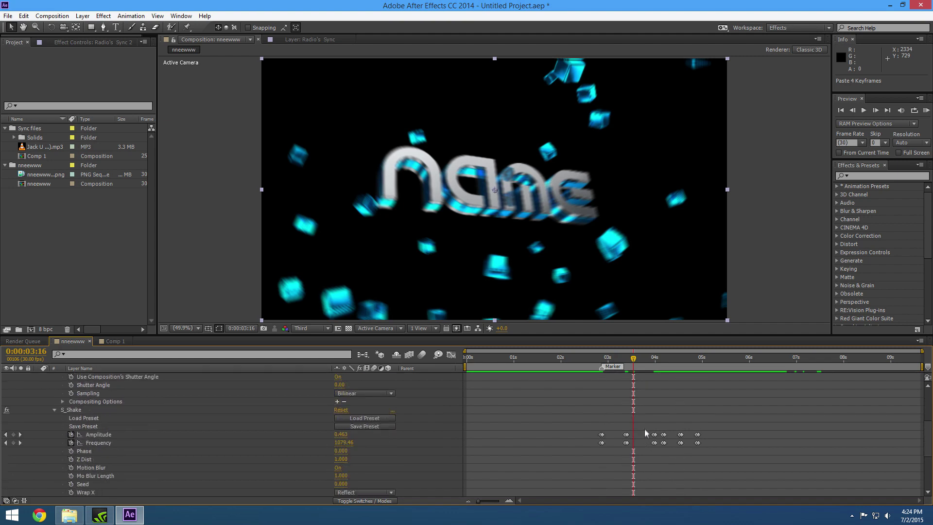
{"action": "left_click_drag", "start_coordinate": [645, 424], "coordinate": [657, 448]}
{"action": "key", "text": "ctrl+c"}
{"action": "key", "text": "ctrl+v"}
{"action": "scroll", "coordinate": [657, 454], "scroll_direction": "up", "scroll_amount": 4}
{"action": "left_click_drag", "start_coordinate": [649, 408], "coordinate": [655, 476]}
{"action": "key", "text": "Delete"}
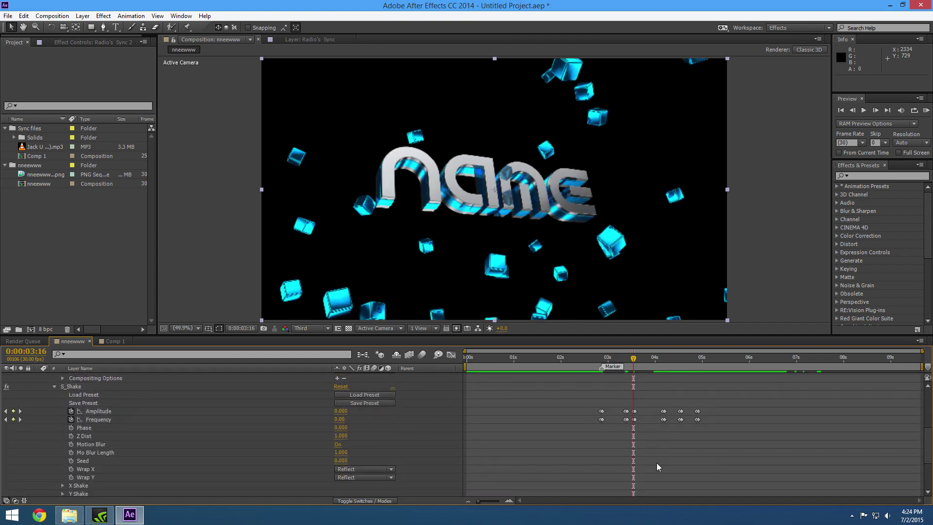
Step: Copy the Scale and Rotation keyframes around 0:00:04:05 to the layer marker at 0:00:03:26
{"action": "scroll", "coordinate": [657, 463], "scroll_direction": "up", "scroll_amount": 3}
{"action": "right_click", "coordinate": [648, 378]}
{"action": "left_click", "coordinate": [671, 408]}
{"action": "left_click_drag", "start_coordinate": [656, 423], "coordinate": [670, 465]}
{"action": "key", "text": "ctrl+c"}
{"action": "key", "text": "ctrl+v"}
Step: Copy the S_Shake Amplitude and Frequency keyframes around 0:00:04:05 to 0:00:03:26
{"action": "scroll", "coordinate": [669, 466], "scroll_direction": "down", "scroll_amount": 4}
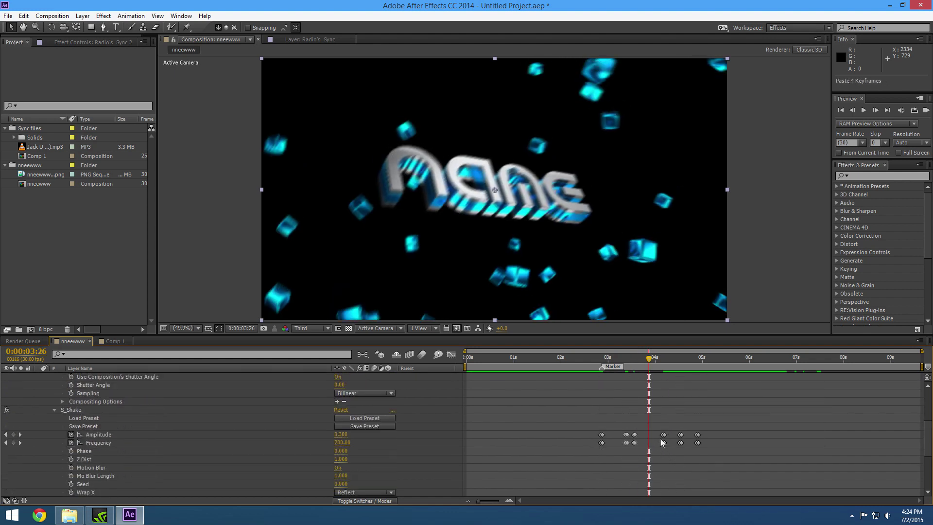
{"action": "left_click_drag", "start_coordinate": [659, 414], "coordinate": [669, 453]}
{"action": "key", "text": "ctrl+v"}
{"action": "scroll", "coordinate": [666, 454], "scroll_direction": "up", "scroll_amount": 4}
{"action": "left_click_drag", "start_coordinate": [659, 407], "coordinate": [670, 482]}
Step: Align the next keyframe group with the marker at 0:00:04:18 and move the last group close to the composition's end
{"action": "left_click_drag", "start_coordinate": [658, 362], "coordinate": [684, 368]}
{"action": "left_click_drag", "start_coordinate": [674, 410], "coordinate": [688, 464]}
{"action": "left_click_drag", "start_coordinate": [680, 428], "coordinate": [683, 431]}
{"action": "scroll", "coordinate": [683, 435], "scroll_direction": "down", "scroll_amount": 6}
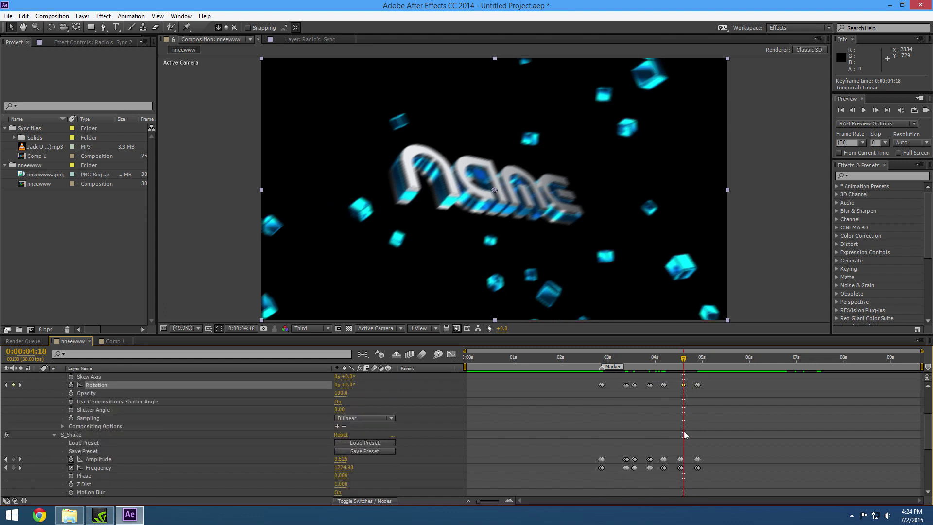
{"action": "scroll", "coordinate": [699, 420], "scroll_direction": "up", "scroll_amount": 6}
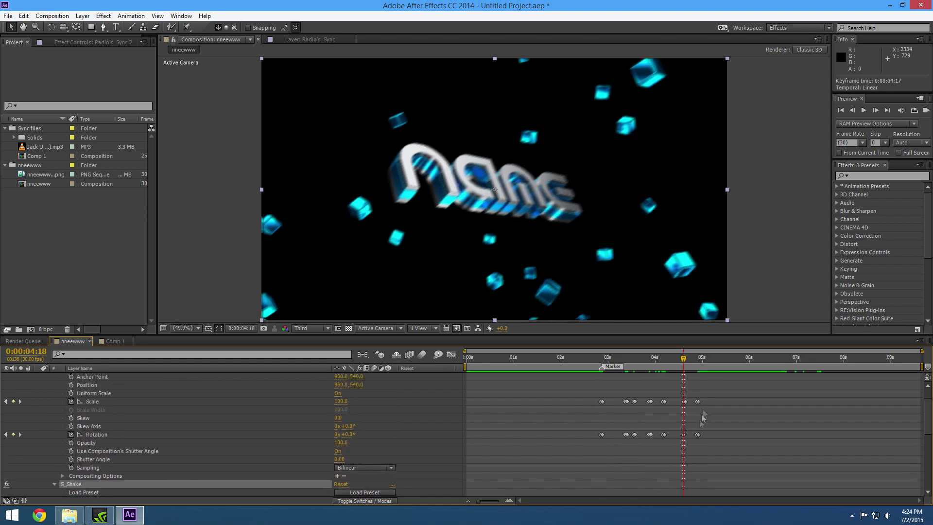
{"action": "left_click_drag", "start_coordinate": [690, 389], "coordinate": [704, 435]}
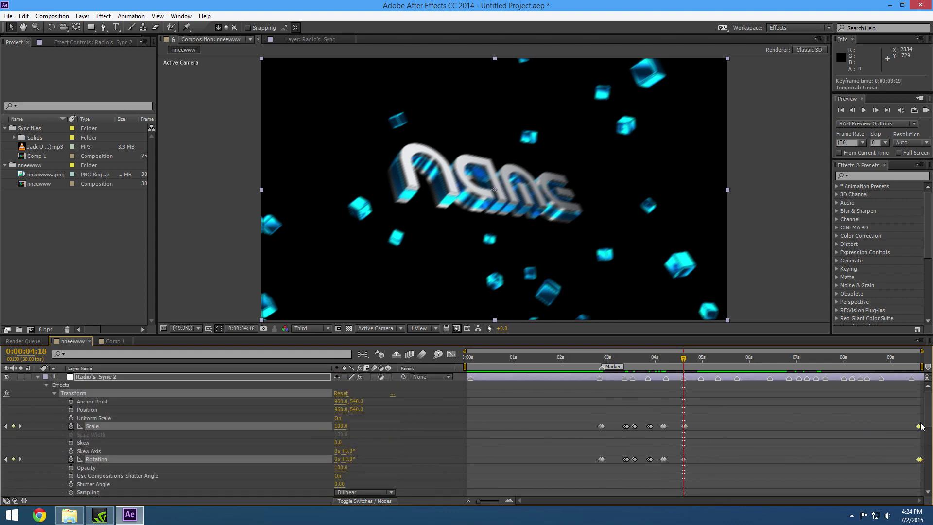
{"action": "scroll", "coordinate": [695, 403], "scroll_direction": "down", "scroll_amount": 1}
Step: Copy the keyframes at 0:00:04:18 and paste them at the following marker near 0:00:05:00
{"action": "left_click_drag", "start_coordinate": [673, 388], "coordinate": [693, 443]}
{"action": "key", "text": "ctrl+c"}
{"action": "scroll", "coordinate": [700, 428], "scroll_direction": "up", "scroll_amount": 1}
{"action": "right_click", "coordinate": [702, 378]}
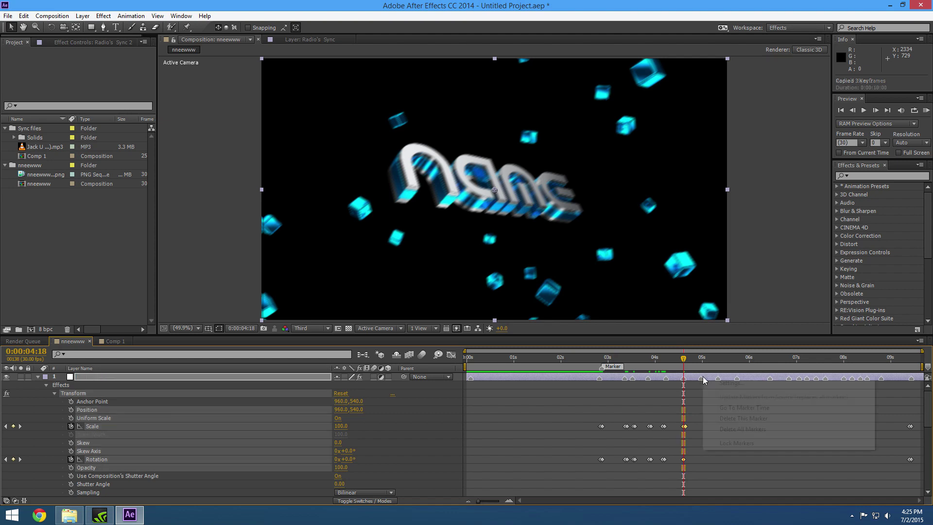
{"action": "left_click", "coordinate": [729, 408]}
{"action": "key", "text": "ctrl+v"}
{"action": "scroll", "coordinate": [699, 428], "scroll_direction": "up", "scroll_amount": 5}
Step: Repeat the sync keyframes at the remaining two markers before 0:00:06:00
{"action": "right_click", "coordinate": [717, 379]}
{"action": "mouse_move", "coordinate": [693, 411]}
{"action": "left_mouse_down"}
{"action": "mouse_move", "coordinate": [695, 437]}
{"action": "mouse_move", "coordinate": [721, 461]}
{"action": "left_mouse_up"}
{"action": "left_click", "coordinate": [745, 410]}
{"action": "key", "text": "ctrl+v"}
{"action": "right_click", "coordinate": [735, 379]}
{"action": "left_click", "coordinate": [763, 409]}
Step: Paste the sync keyframes at the two layer markers between 0:00:06:00 and 0:00:07:00
{"action": "right_click", "coordinate": [770, 378]}
{"action": "left_click", "coordinate": [790, 408]}
{"action": "key", "text": "ctrl+v"}
{"action": "right_click", "coordinate": [788, 379]}
{"action": "left_click", "coordinate": [809, 409]}
{"action": "left_click_drag", "start_coordinate": [733, 412], "coordinate": [753, 466]}
{"action": "key", "text": "ctrl+v"}
{"action": "scroll", "coordinate": [753, 430], "scroll_direction": "down", "scroll_amount": 5}
Step: Add the Transform and S_Shake sync keyframes at the marker just after 0:00:07:00 and at 0:00:07:07
{"action": "right_click", "coordinate": [799, 379]}
{"action": "left_click", "coordinate": [820, 409]}
{"action": "scroll", "coordinate": [770, 430], "scroll_direction": "down", "scroll_amount": 4}
{"action": "scroll", "coordinate": [797, 437], "scroll_direction": "up", "scroll_amount": 5}
{"action": "right_click", "coordinate": [807, 379]}
{"action": "left_click", "coordinate": [819, 427]}
{"action": "key", "text": "ctrl+v"}
{"action": "left_click_drag", "start_coordinate": [793, 412], "coordinate": [807, 469]}
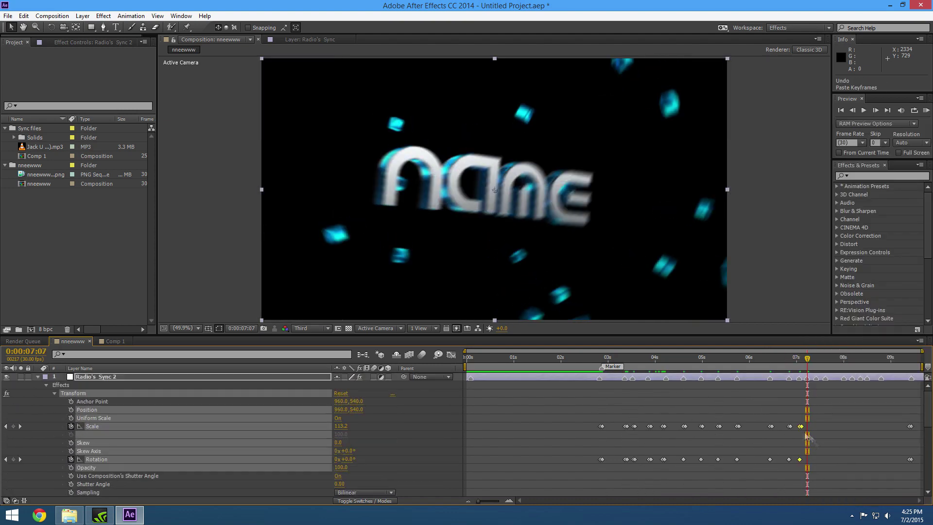
{"action": "key", "text": "ctrl+v"}
{"action": "scroll", "coordinate": [812, 441], "scroll_direction": "down", "scroll_amount": 5}
{"action": "key", "text": "ctrl+v"}
{"action": "scroll", "coordinate": [816, 433], "scroll_direction": "up", "scroll_amount": 5}
Step: Paste the Transform and S_Shake keyframes at the first marker after 0:00:07:07
{"action": "right_click", "coordinate": [816, 378]}
{"action": "left_click", "coordinate": [833, 409]}
{"action": "left_click_drag", "start_coordinate": [801, 409], "coordinate": [816, 476]}
{"action": "key", "text": "ctrl+v"}
{"action": "scroll", "coordinate": [818, 459], "scroll_direction": "down", "scroll_amount": 5}
{"action": "left_click_drag", "start_coordinate": [804, 428], "coordinate": [817, 455]}
{"action": "key", "text": "ctrl+v"}
{"action": "scroll", "coordinate": [818, 452], "scroll_direction": "up", "scroll_amount": 5}
Step: Paste the Transform and S_Shake keyframes at the last layer marker before 0:00:08:00
{"action": "right_click", "coordinate": [825, 378]}
{"action": "left_click", "coordinate": [843, 409]}
{"action": "left_click_drag", "start_coordinate": [808, 411], "coordinate": [839, 458]}
{"action": "key", "text": "ctrl+v"}
{"action": "scroll", "coordinate": [831, 461], "scroll_direction": "down", "scroll_amount": 3}
{"action": "key", "text": "ctrl+v"}
{"action": "scroll", "coordinate": [836, 452], "scroll_direction": "up", "scroll_amount": 4}
Step: Add the sync keyframes at the markers near 0:00:08:00 and at 0:00:08:06
{"action": "right_click", "coordinate": [844, 378]}
{"action": "left_click", "coordinate": [860, 409]}
{"action": "key", "text": "ctrl+v"}
{"action": "scroll", "coordinate": [845, 452], "scroll_direction": "up", "scroll_amount": 4}
{"action": "right_click", "coordinate": [853, 378]}
{"action": "left_click", "coordinate": [864, 410]}
{"action": "left_click_drag", "start_coordinate": [838, 414], "coordinate": [849, 481]}
{"action": "key", "text": "ctrl+v"}
{"action": "scroll", "coordinate": [854, 459], "scroll_direction": "down", "scroll_amount": 3}
{"action": "key", "text": "ctrl+v"}
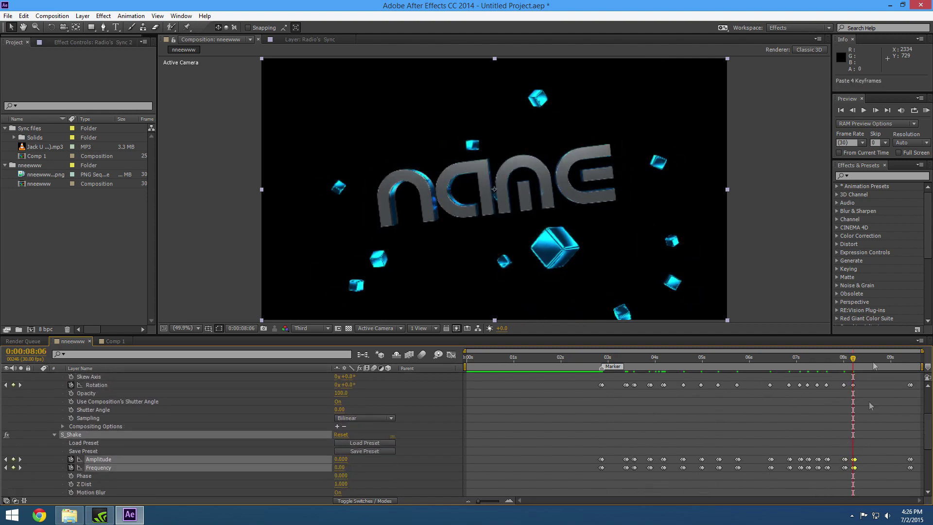
Step: Run a RAM preview of the whole sync and move the playhead to 0:00:08:15
{"action": "left_click", "coordinate": [926, 110]}
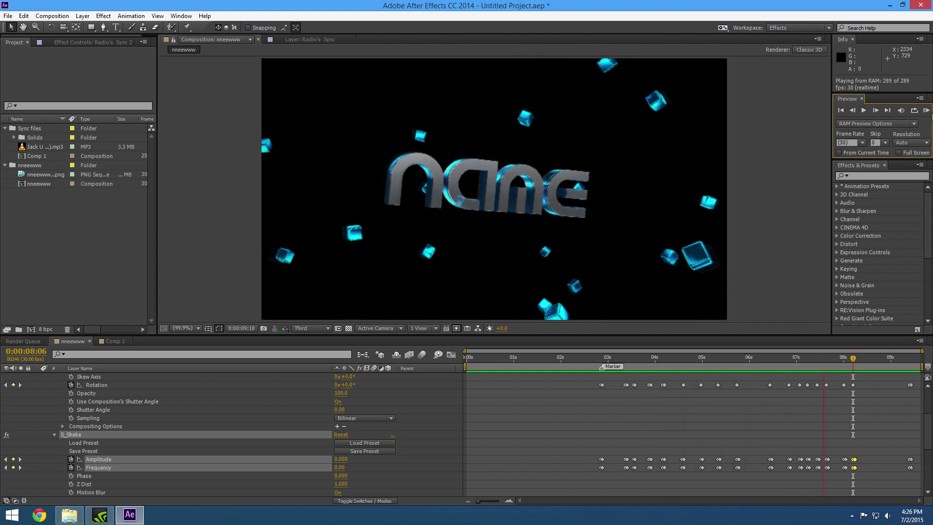
{"action": "key", "text": "space"}
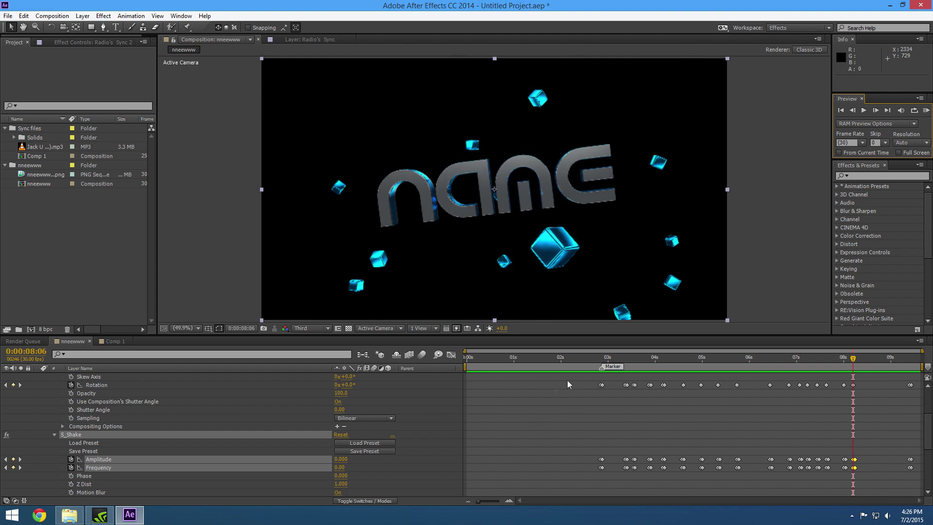
{"action": "left_click", "coordinate": [867, 364]}
{"action": "scroll", "coordinate": [864, 369], "scroll_direction": "up", "scroll_amount": 3}
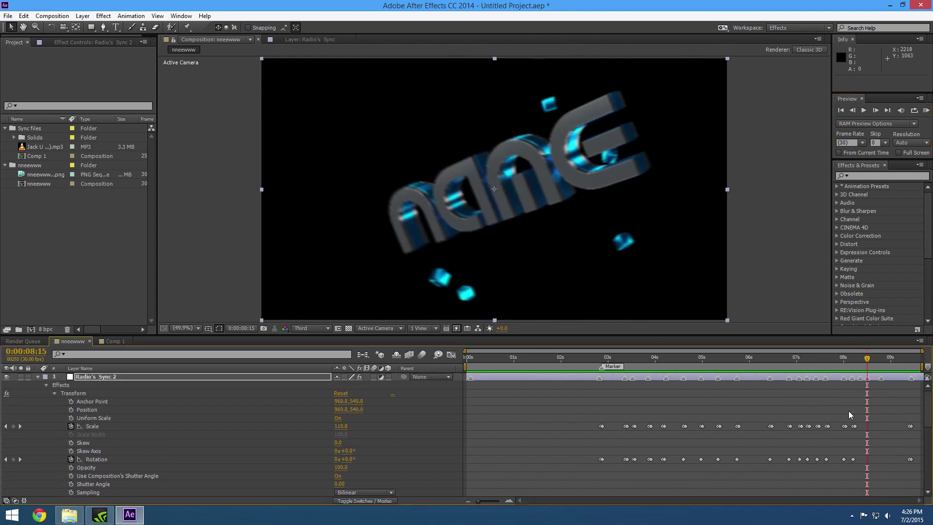
Step: Copy the Transform and S_Shake keyframes at 0:00:08:06 to the next layer marker
{"action": "left_click_drag", "start_coordinate": [848, 411], "coordinate": [865, 476]}
{"action": "left_click_drag", "start_coordinate": [873, 365], "coordinate": [862, 369]}
{"action": "scroll", "coordinate": [858, 438], "scroll_direction": "down", "scroll_amount": 4}
{"action": "key", "text": "ctrl+v"}
{"action": "left_click_drag", "start_coordinate": [858, 443], "coordinate": [862, 447]}
{"action": "key", "text": "ctrl+c"}
{"action": "key", "text": "ctrl+v"}
{"action": "scroll", "coordinate": [865, 439], "scroll_direction": "up", "scroll_amount": 4}
Step: Check the synced intro with a RAM preview and collapse the properties of Radio's Sync 2
{"action": "left_click", "coordinate": [869, 363]}
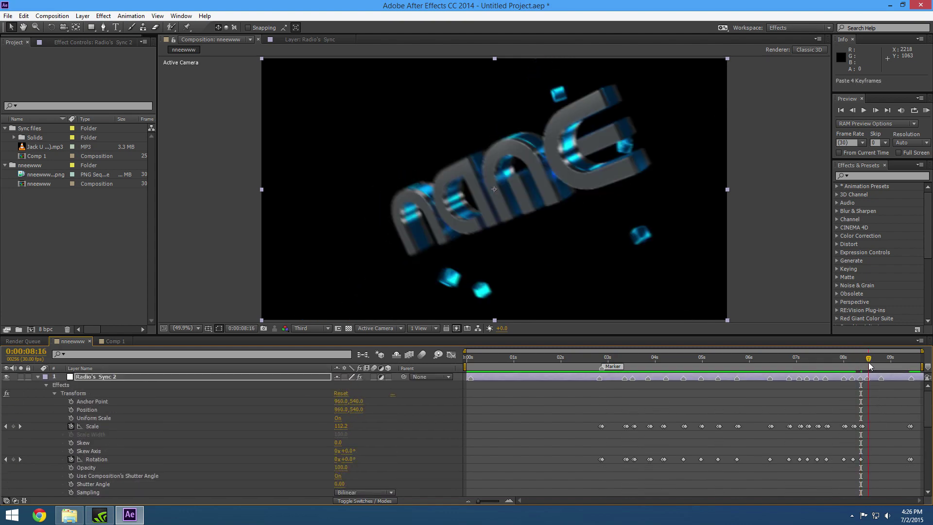
{"action": "left_click", "coordinate": [924, 111]}
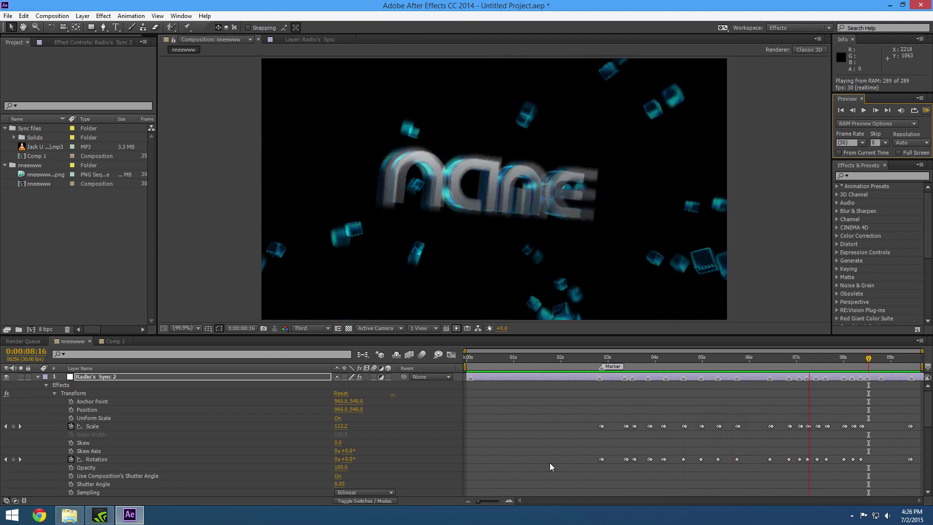
{"action": "key", "text": "space"}
{"action": "scroll", "coordinate": [554, 411], "scroll_direction": "down", "scroll_amount": 1}
{"action": "scroll", "coordinate": [534, 417], "scroll_direction": "up", "scroll_amount": 1}
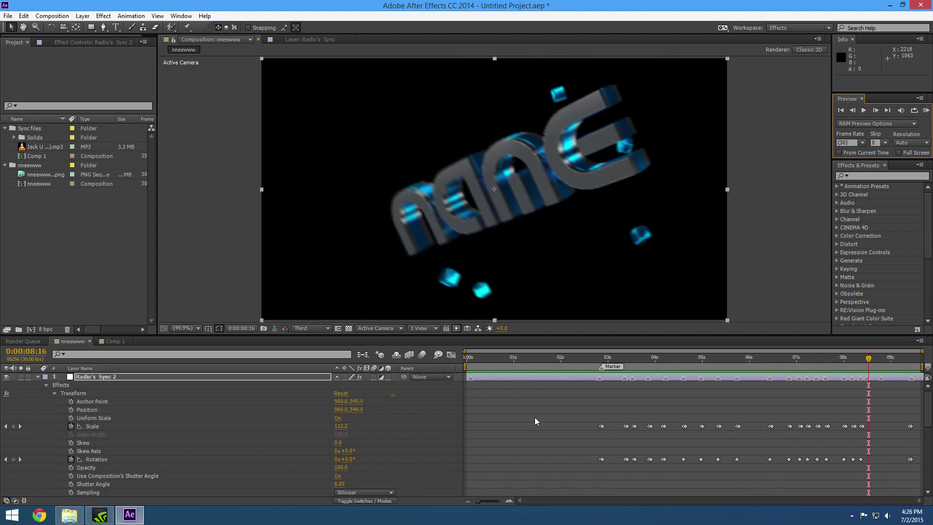
{"action": "left_click", "coordinate": [38, 377]}
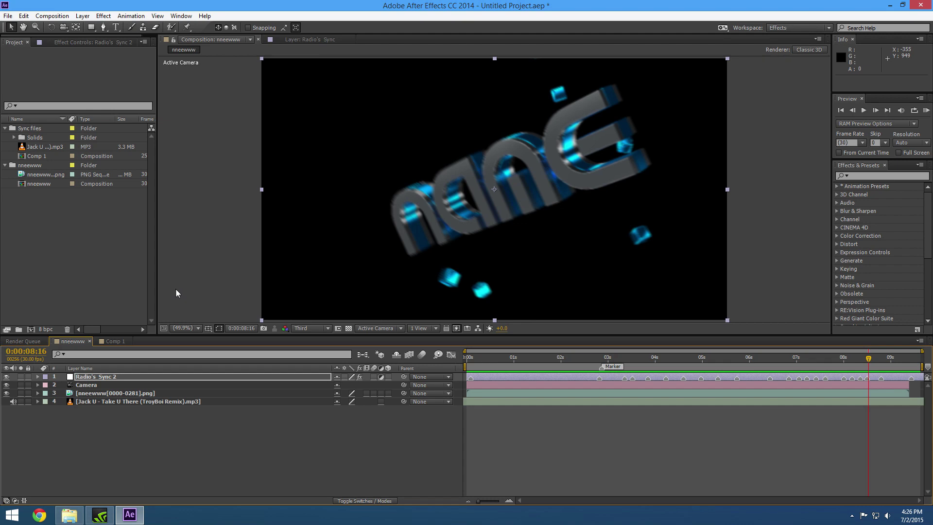
Step: Search the effects for "optic" and create a new adjustment layer above Radio's Sync 2
{"action": "left_click_drag", "start_coordinate": [521, 357], "coordinate": [662, 363]}
{"action": "left_click", "coordinate": [878, 175]}
{"action": "type", "text": "optic"}
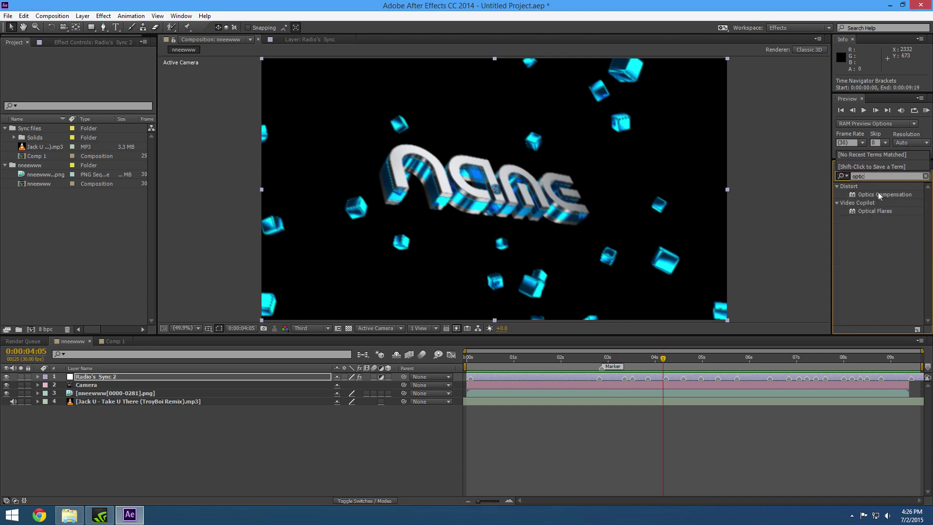
{"action": "left_click", "coordinate": [130, 43]}
{"action": "right_click", "coordinate": [199, 413]}
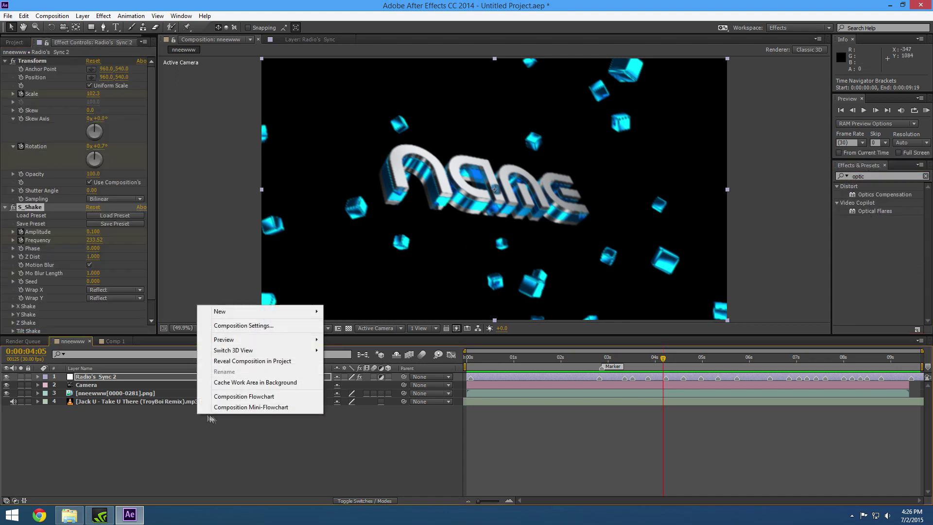
{"action": "mouse_move", "coordinate": [226, 311]}
{"action": "left_click", "coordinate": [360, 390]}
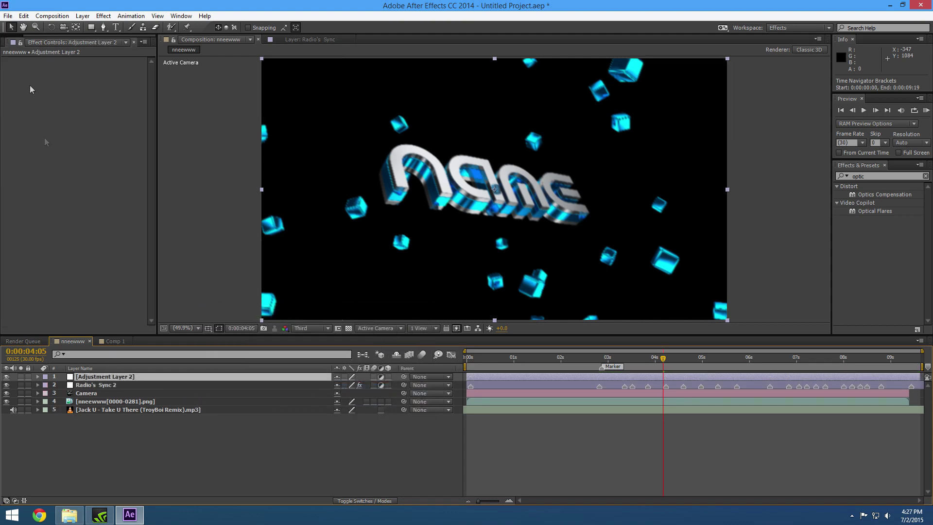
Step: Apply the Optics Compensation effect to Adjustment Layer 2
{"action": "right_click", "coordinate": [218, 426]}
{"action": "mouse_move", "coordinate": [233, 336]}
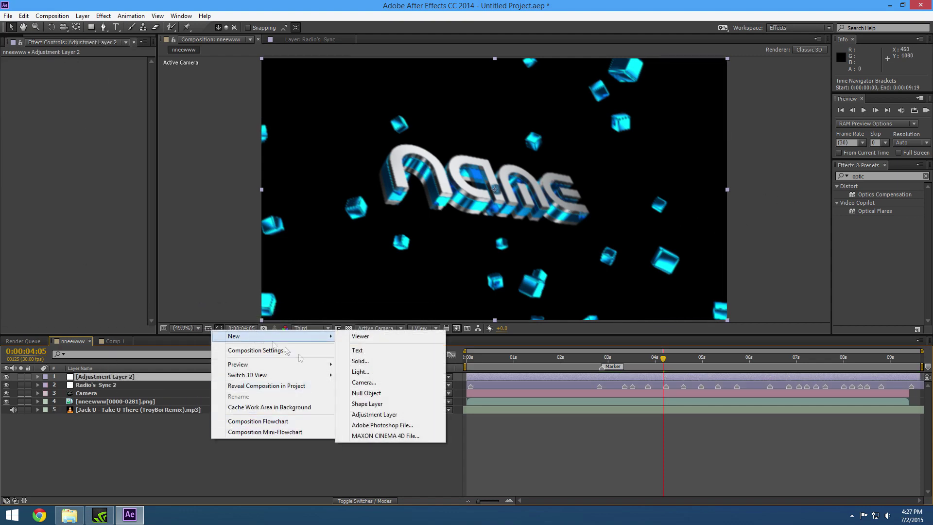
{"action": "left_click", "coordinate": [197, 463]}
{"action": "left_click_drag", "start_coordinate": [878, 197], "coordinate": [168, 380]}
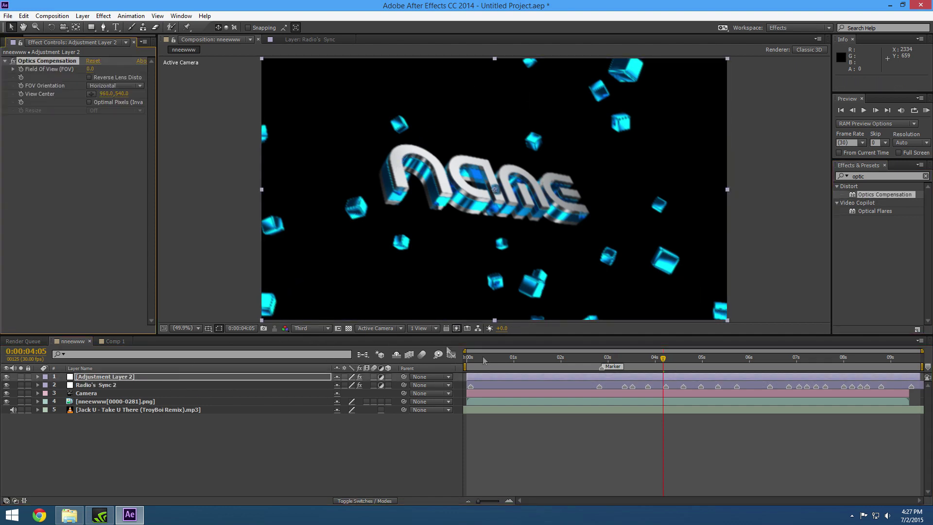
{"action": "left_click_drag", "start_coordinate": [589, 373], "coordinate": [593, 373]}
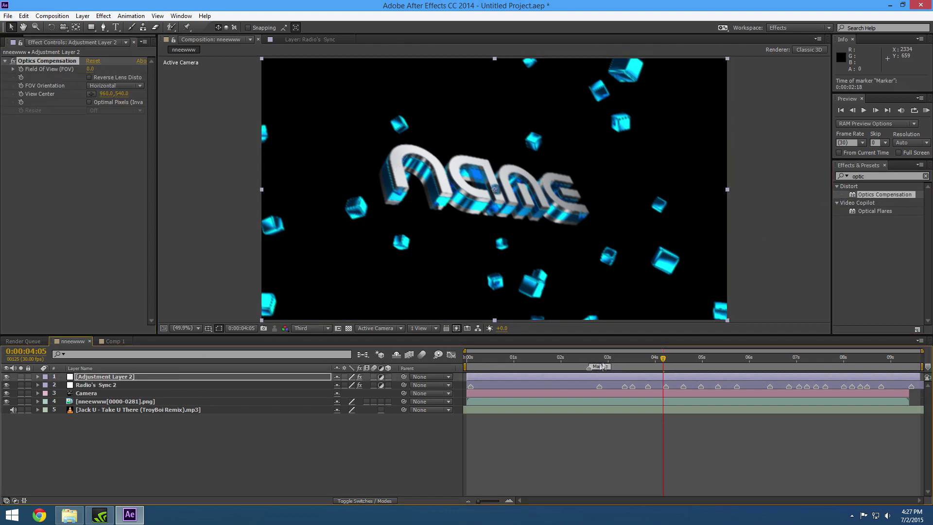
{"action": "left_click_drag", "start_coordinate": [536, 357], "coordinate": [581, 354]}
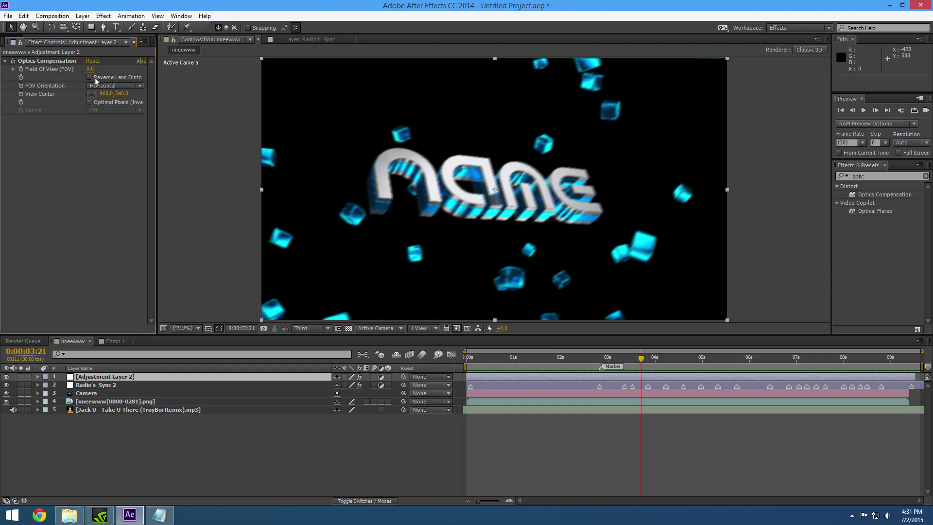
Step: Reveal the Optics Compensation properties in the timeline and move the playhead to 0:00:02:25, one frame before the composition marker
{"action": "left_click", "coordinate": [38, 377]}
{"action": "left_click", "coordinate": [46, 385]}
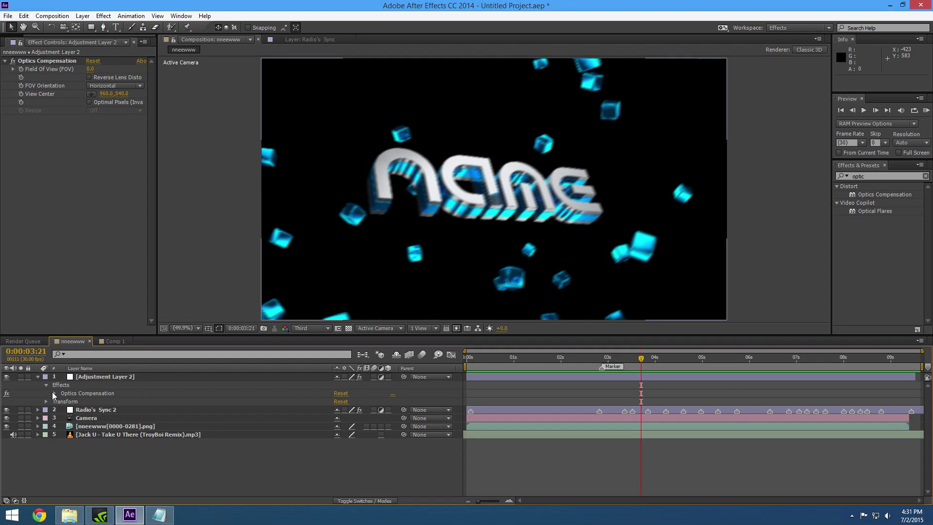
{"action": "left_click", "coordinate": [54, 393]}
{"action": "left_click_drag", "start_coordinate": [585, 366], "coordinate": [602, 369]}
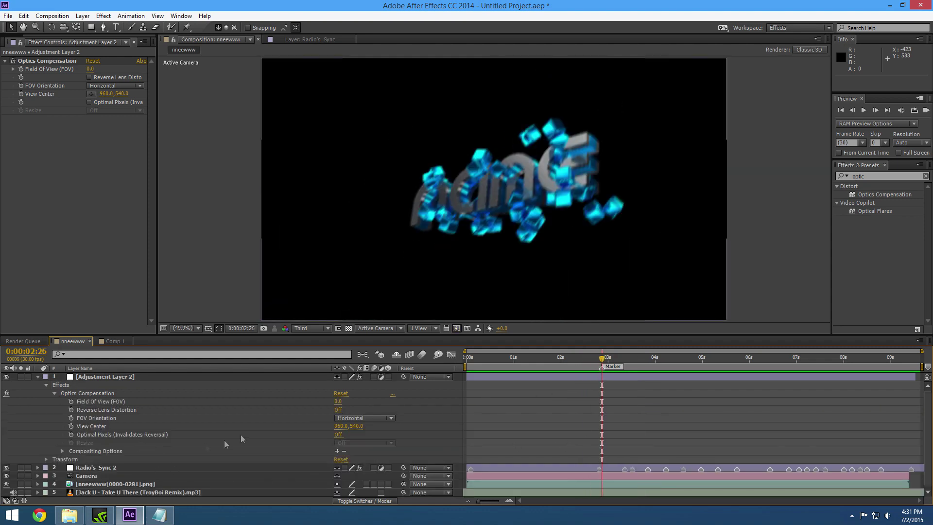
{"action": "left_click", "coordinate": [856, 111]}
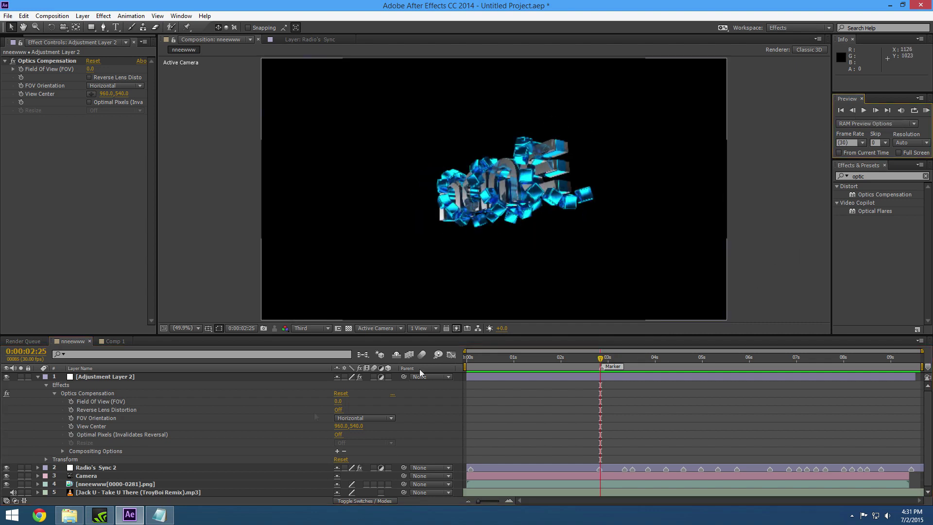
Step: Enable Reverse Lens Distortion and set FOV Orientation to Vertical for Optics Compensation
{"action": "left_click", "coordinate": [339, 402]}
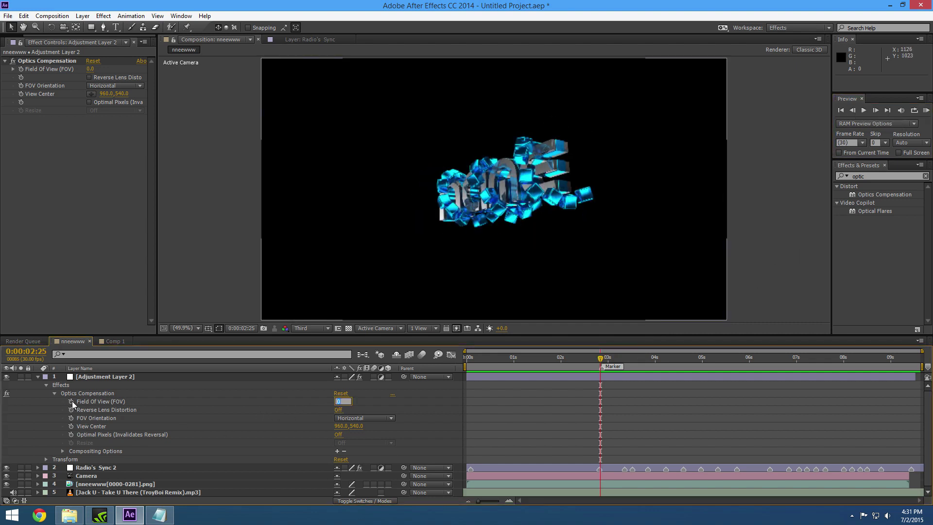
{"action": "left_click", "coordinate": [90, 76]}
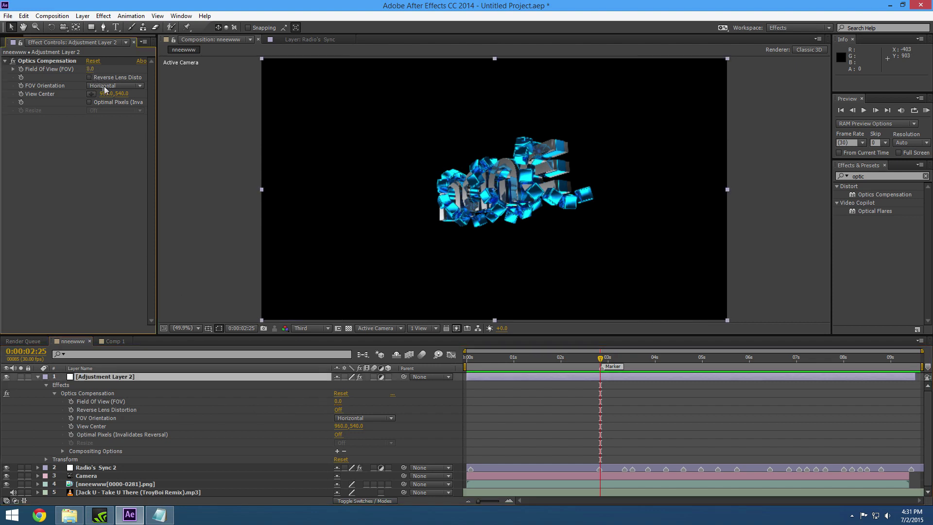
{"action": "left_click", "coordinate": [102, 86]}
{"action": "left_click", "coordinate": [99, 104]}
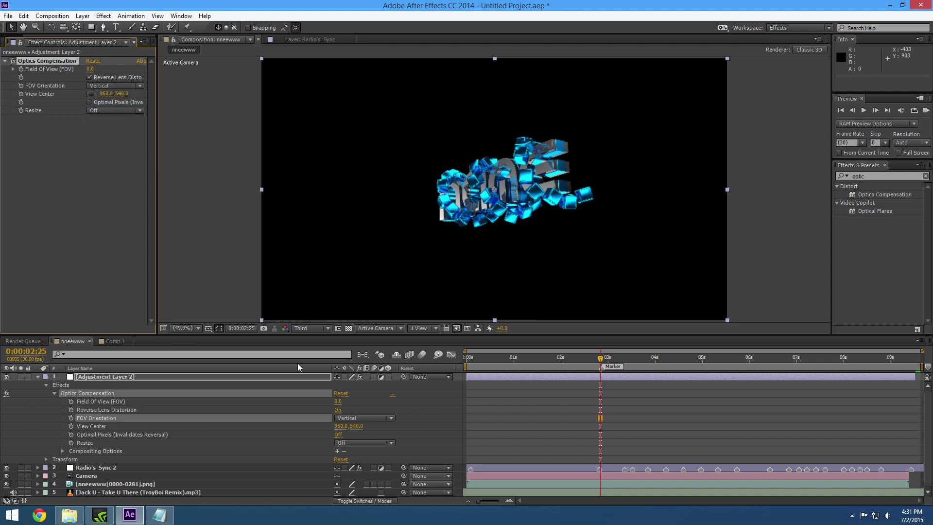
Step: Keyframe the Field Of View at 0 on 0:00:02:25 and at 180 on 0:00:02:26
{"action": "left_click", "coordinate": [71, 401]}
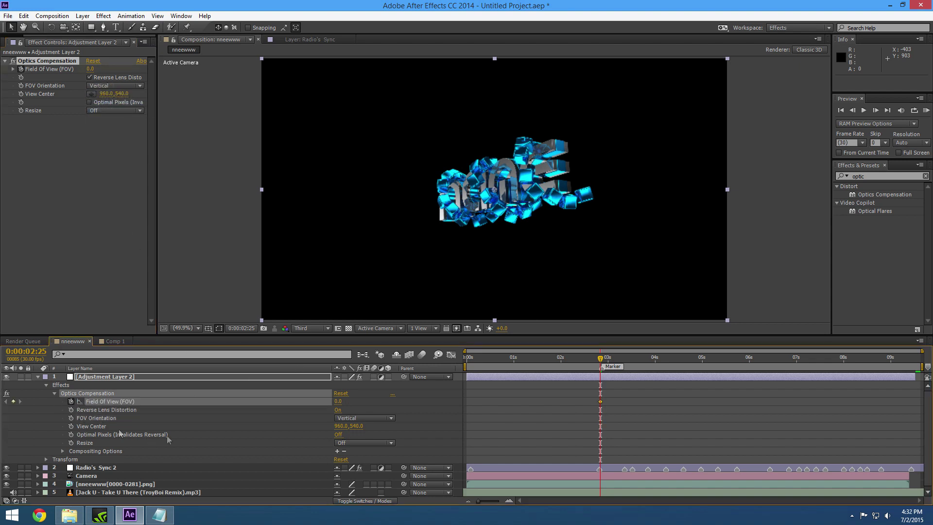
{"action": "left_click", "coordinate": [876, 110]}
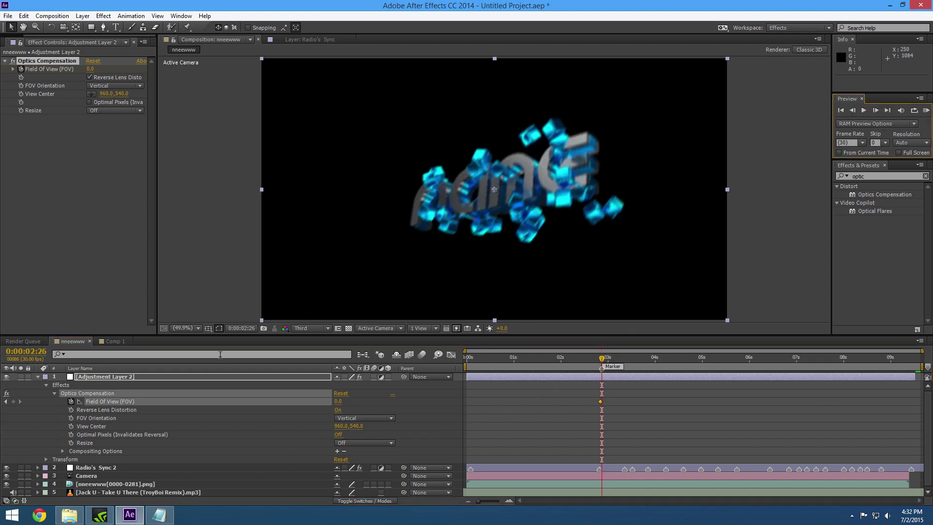
{"action": "left_click", "coordinate": [338, 402]}
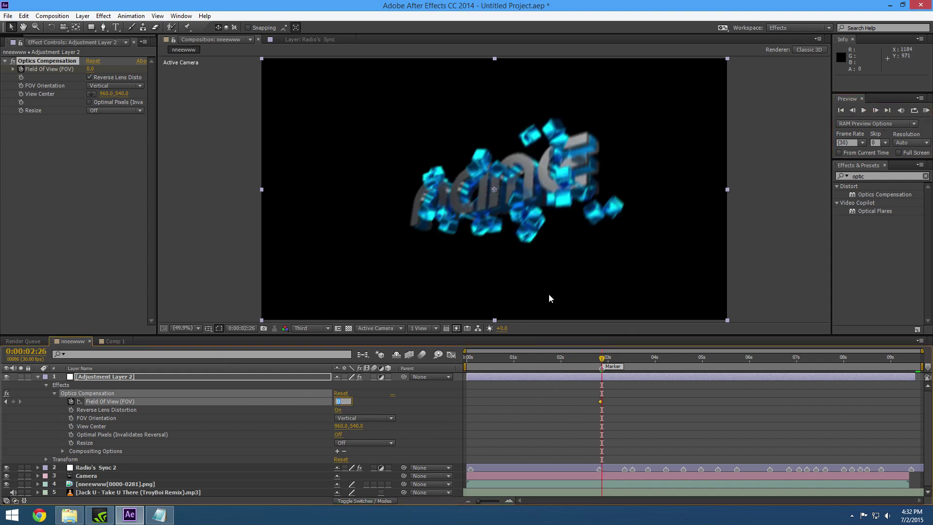
{"action": "type", "text": "180"}
{"action": "left_click_drag", "start_coordinate": [603, 359], "coordinate": [602, 359]}
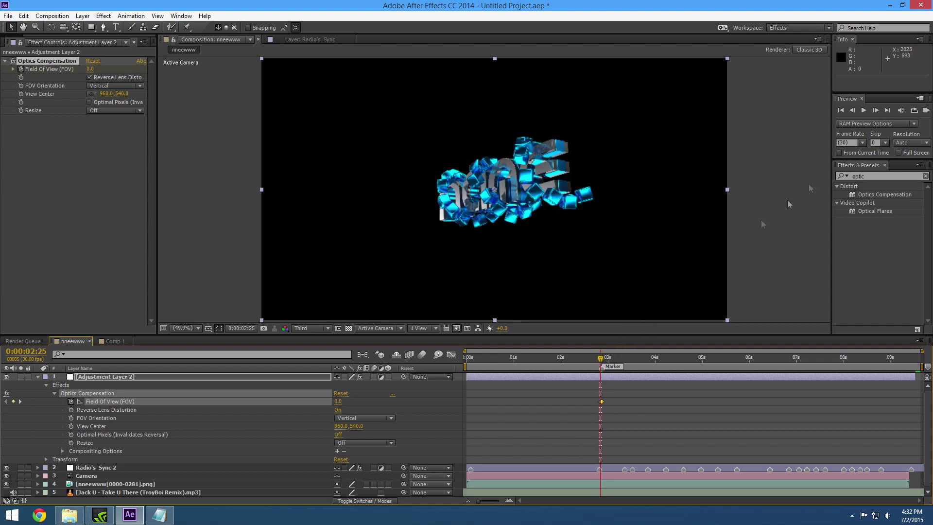
Step: Add a Field Of View keyframe of 0 at 0:00:03:06
{"action": "left_click", "coordinate": [875, 111]}
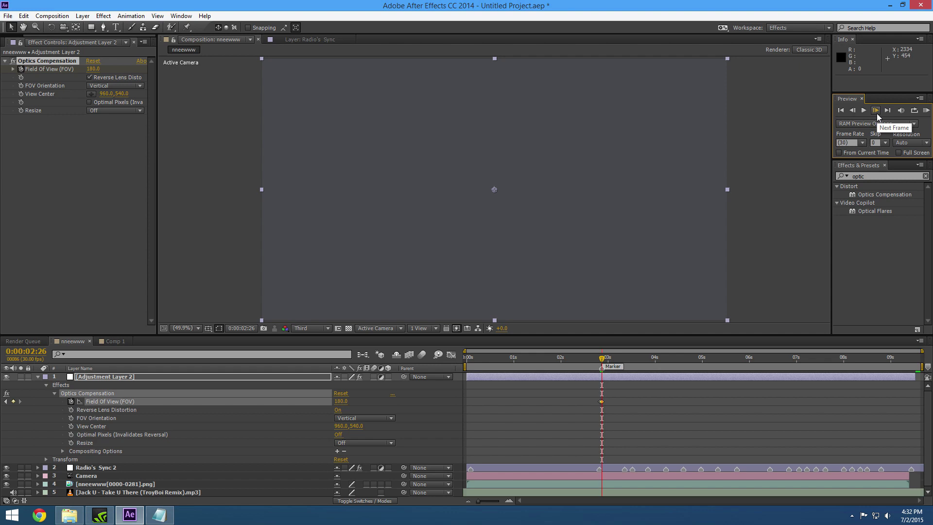
{"action": "left_click", "coordinate": [876, 111]}
{"action": "left_click", "coordinate": [876, 111]}
{"action": "left_click", "coordinate": [875, 111]}
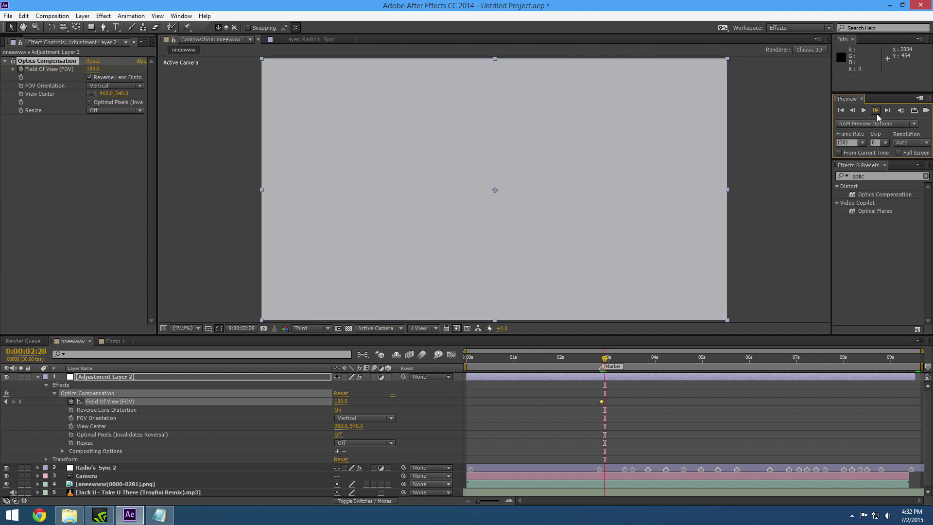
{"action": "left_click", "coordinate": [876, 112]}
{"action": "left_click", "coordinate": [876, 112]}
{"action": "left_click", "coordinate": [876, 112]}
{"action": "left_click", "coordinate": [876, 112]}
{"action": "left_click", "coordinate": [876, 112]}
{"action": "left_click", "coordinate": [875, 112]}
{"action": "left_click", "coordinate": [875, 112]}
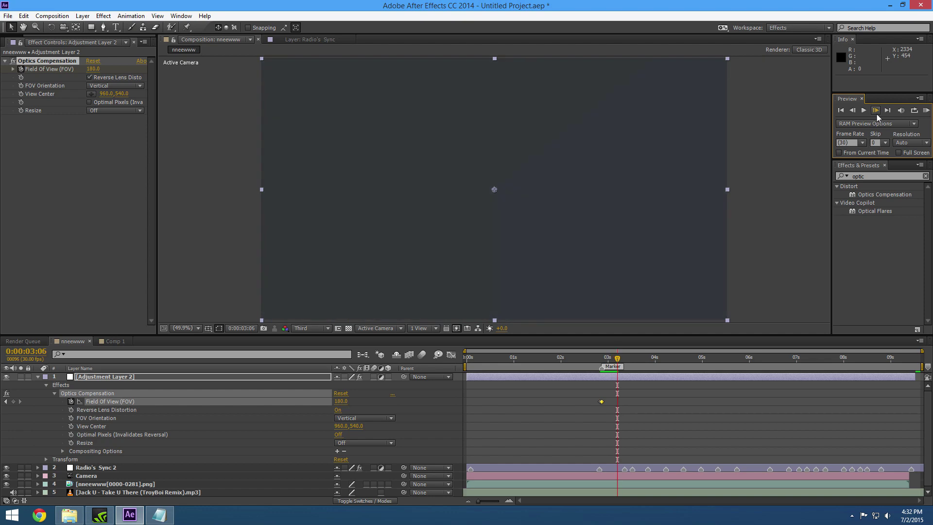
{"action": "left_click", "coordinate": [342, 401]}
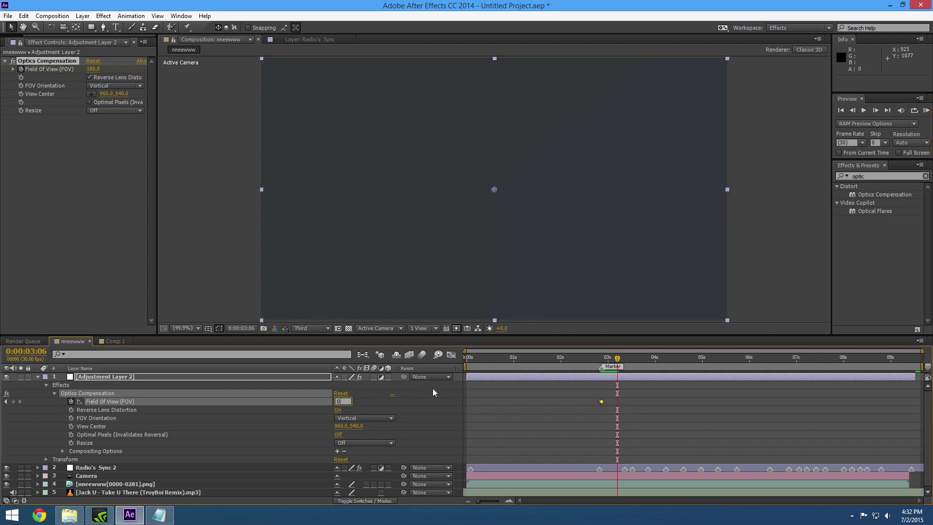
{"action": "key", "text": "Return"}
Step: Run a RAM preview of the intro with the Optics Compensation distortion
{"action": "left_click_drag", "start_coordinate": [621, 361], "coordinate": [587, 359]}
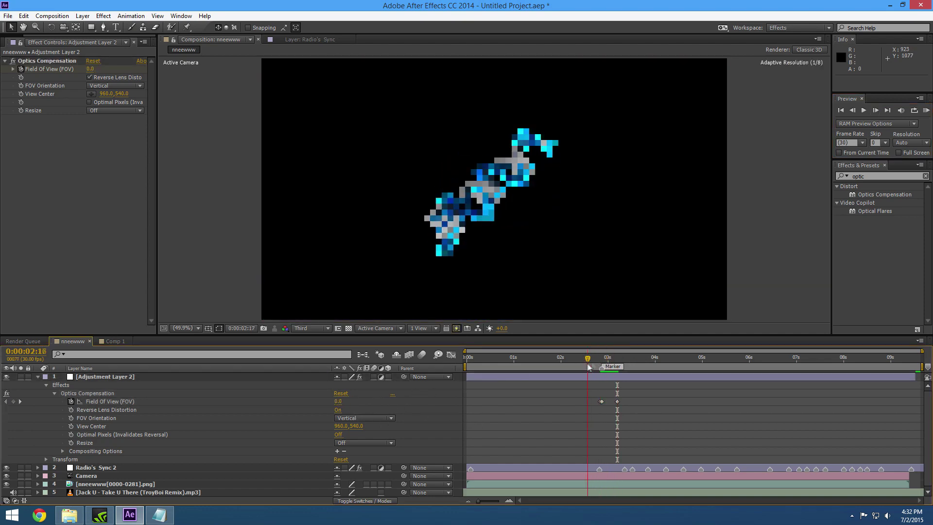
{"action": "left_click", "coordinate": [927, 111]}
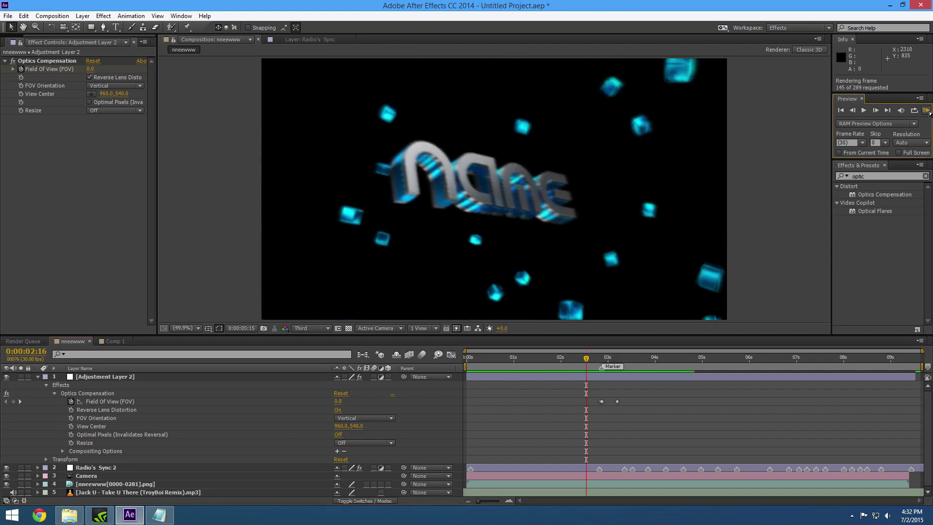
{"action": "left_click", "coordinate": [928, 111]}
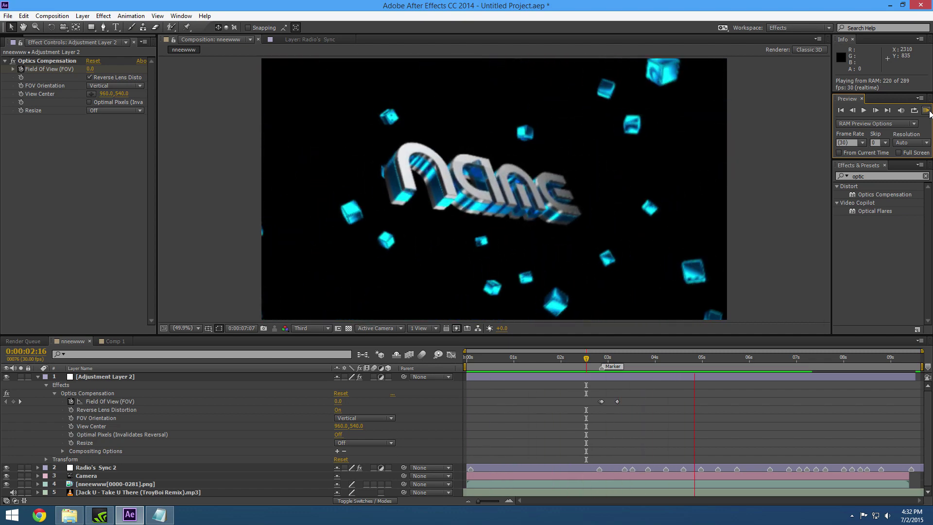
{"action": "key", "text": "space"}
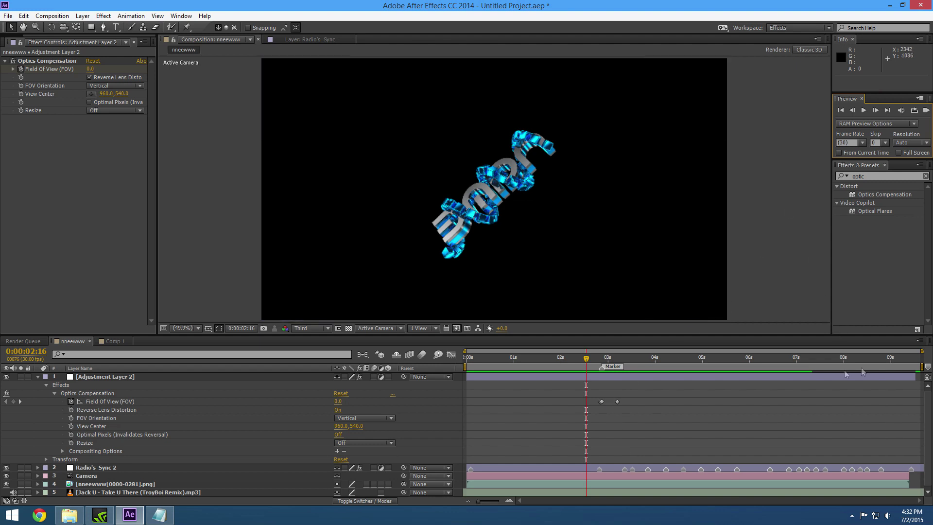
Step: Retime the Field Of View keyframes: keep the 180 peak at the marker, shift the first one earlier and the last to 0:00:03:02
{"action": "left_click_drag", "start_coordinate": [920, 351], "coordinate": [686, 350]}
{"action": "left_click_drag", "start_coordinate": [748, 402], "coordinate": [757, 405]}
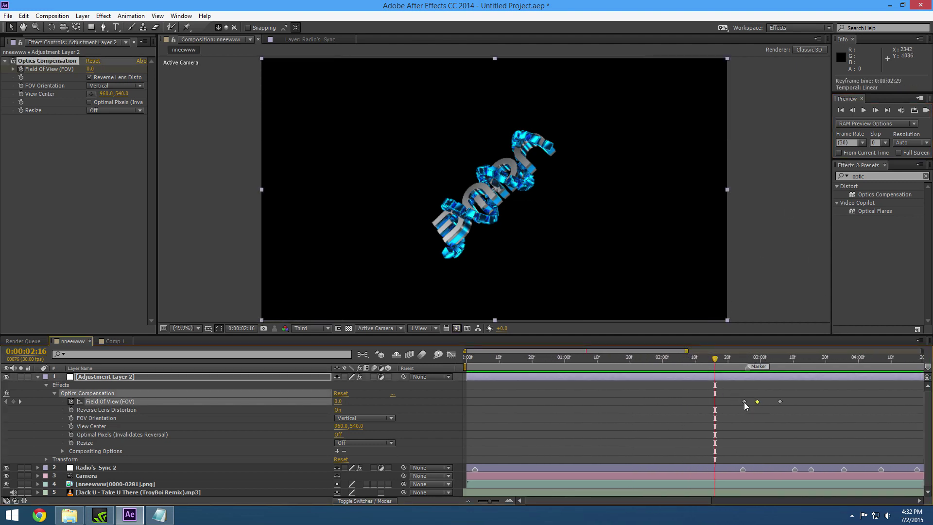
{"action": "left_click", "coordinate": [752, 404]}
{"action": "right_click", "coordinate": [748, 368]}
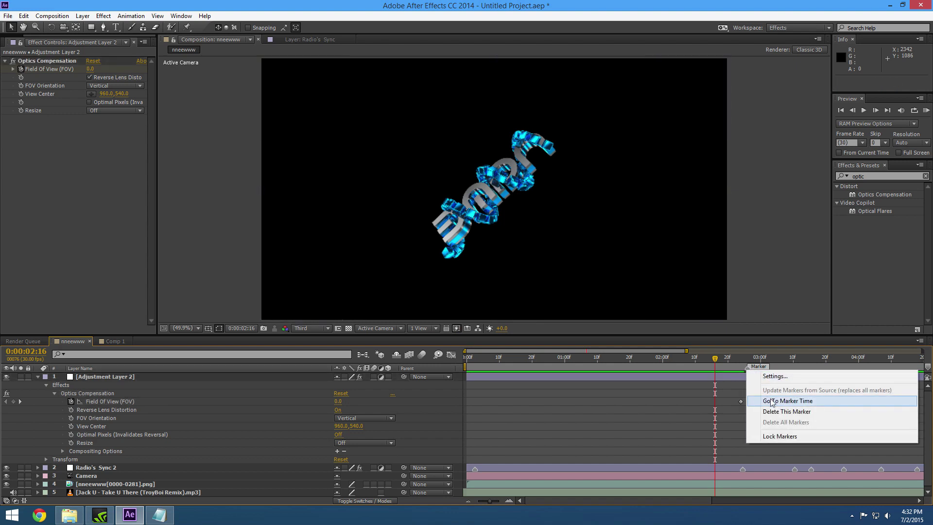
{"action": "left_click", "coordinate": [761, 403]}
{"action": "mouse_move", "coordinate": [758, 402]}
{"action": "left_mouse_down"}
{"action": "mouse_move", "coordinate": [748, 402]}
{"action": "mouse_move", "coordinate": [778, 402]}
{"action": "mouse_move", "coordinate": [767, 403]}
{"action": "left_mouse_up"}
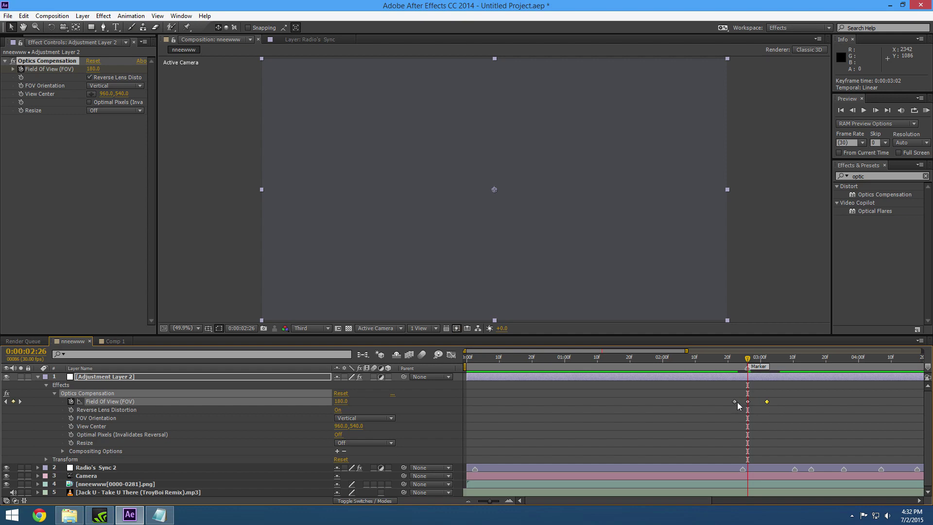
Step: Check the retimed distortion with a RAM preview, collapse the properties of Adjustment Layer 2 and scrub through the intro
{"action": "key", "text": "KP_0"}
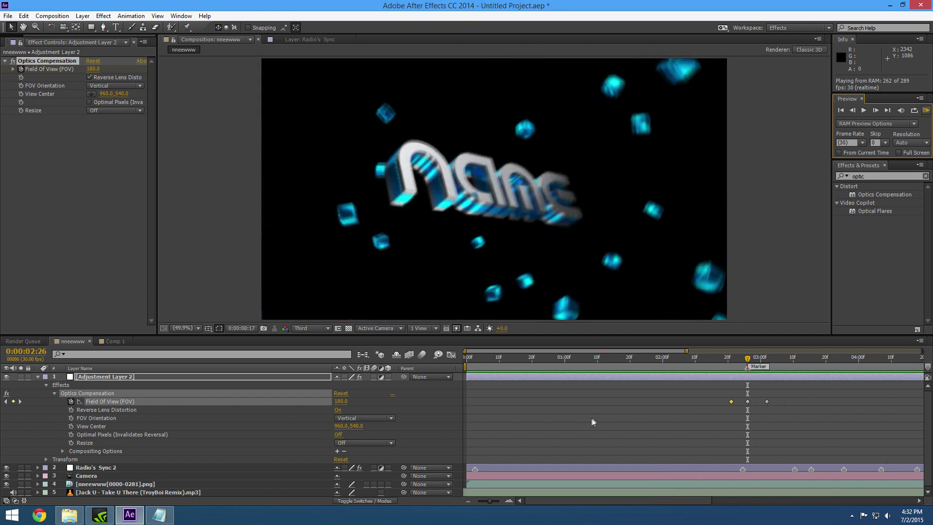
{"action": "key", "text": "space"}
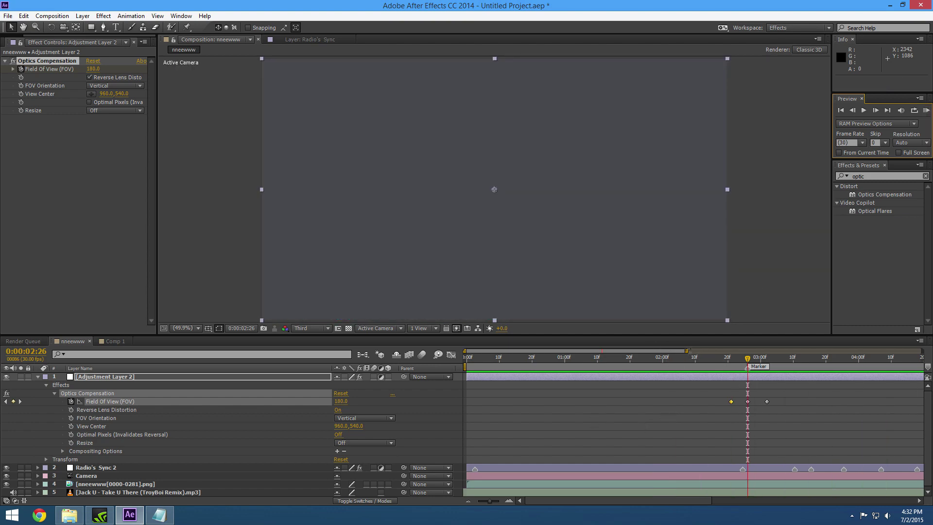
{"action": "left_click_drag", "start_coordinate": [686, 351], "coordinate": [922, 351]}
{"action": "left_click", "coordinate": [797, 410]}
{"action": "left_click_drag", "start_coordinate": [641, 358], "coordinate": [688, 358]}
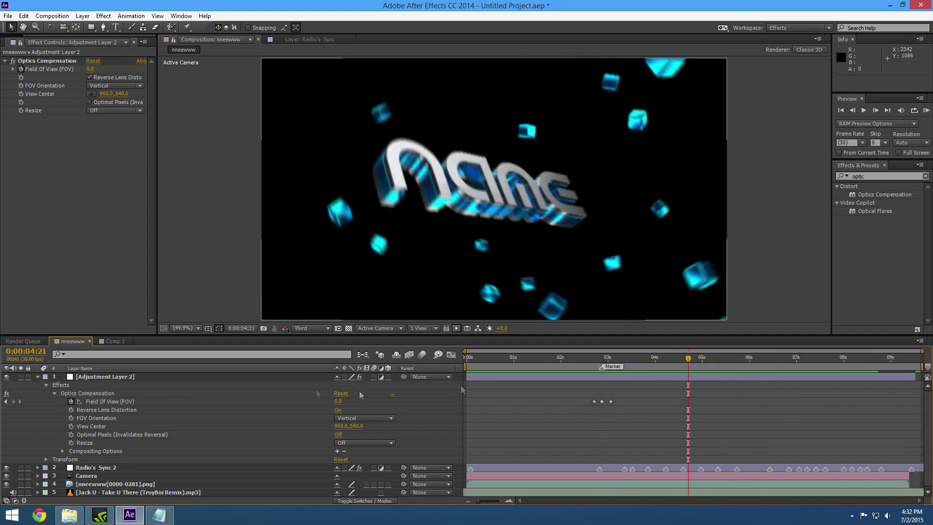
{"action": "left_click", "coordinate": [37, 378]}
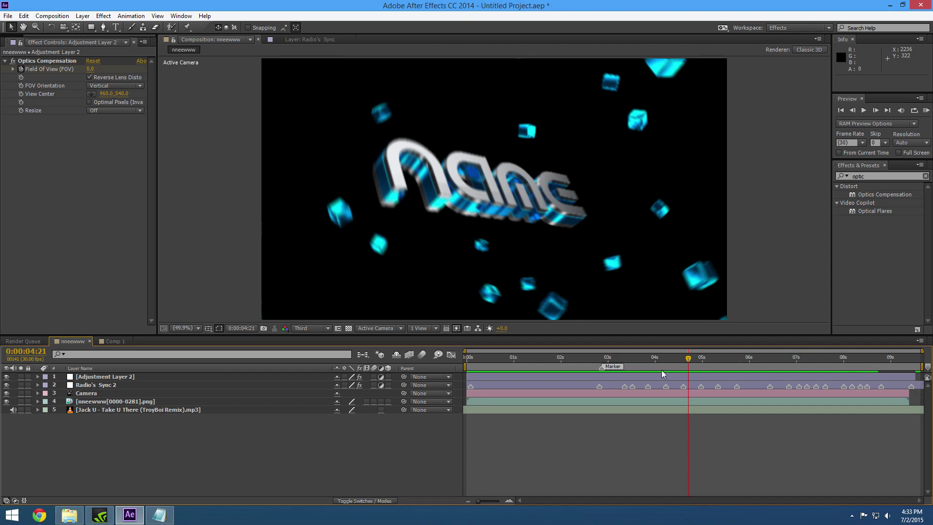
{"action": "left_click_drag", "start_coordinate": [685, 360], "coordinate": [594, 364]}
{"action": "key", "text": "space"}
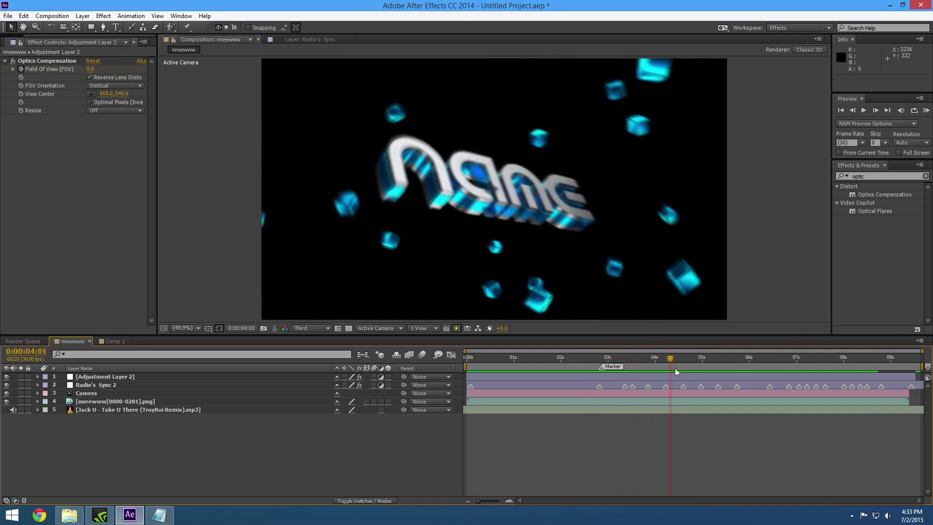
Step: Create a comp-size black solid and move it beneath all the other layers
{"action": "right_click", "coordinate": [136, 441]}
{"action": "mouse_move", "coordinate": [214, 337]}
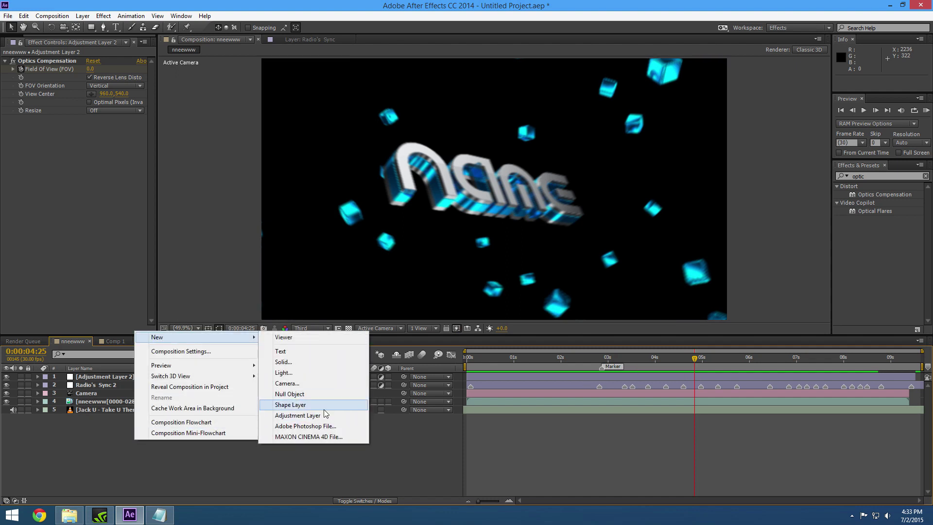
{"action": "left_click", "coordinate": [314, 362]}
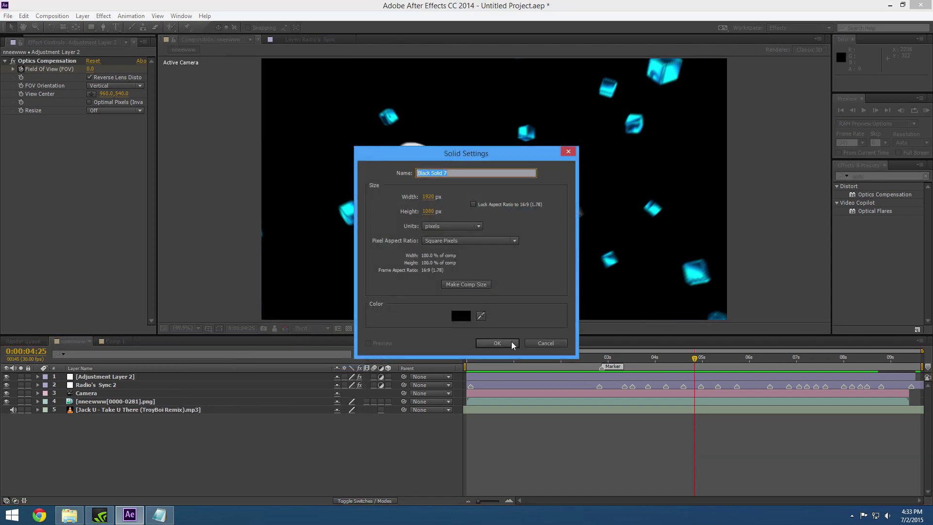
{"action": "left_click", "coordinate": [497, 342]}
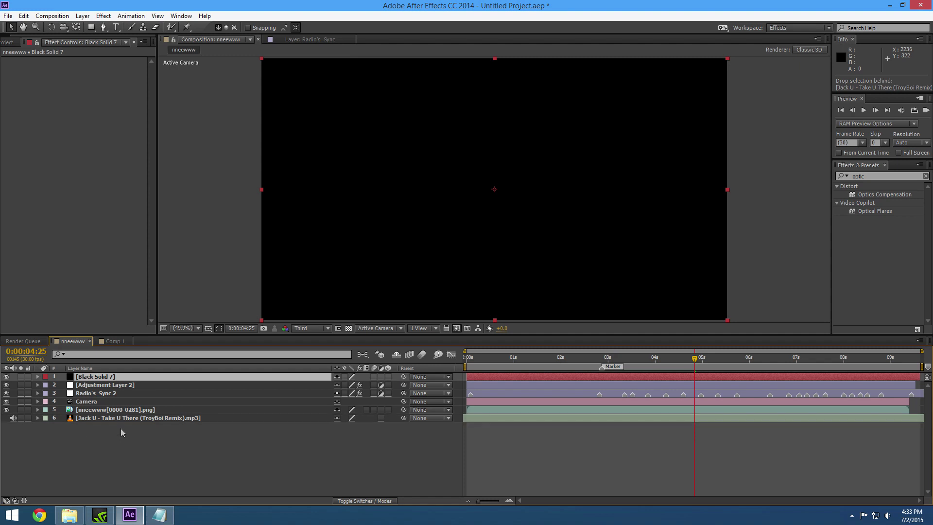
{"action": "key", "text": "ctrl+shift+bracketleft"}
Step: Add more comp-size black solids directly above the first one, beneath the music layer
{"action": "right_click", "coordinate": [98, 439]}
{"action": "mouse_move", "coordinate": [184, 337]}
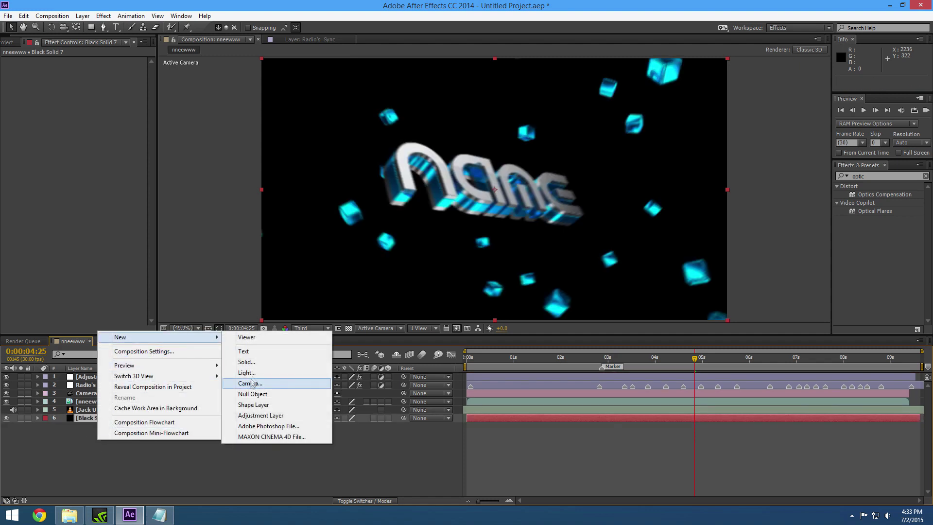
{"action": "left_click", "coordinate": [247, 362]}
{"action": "left_click", "coordinate": [495, 340]}
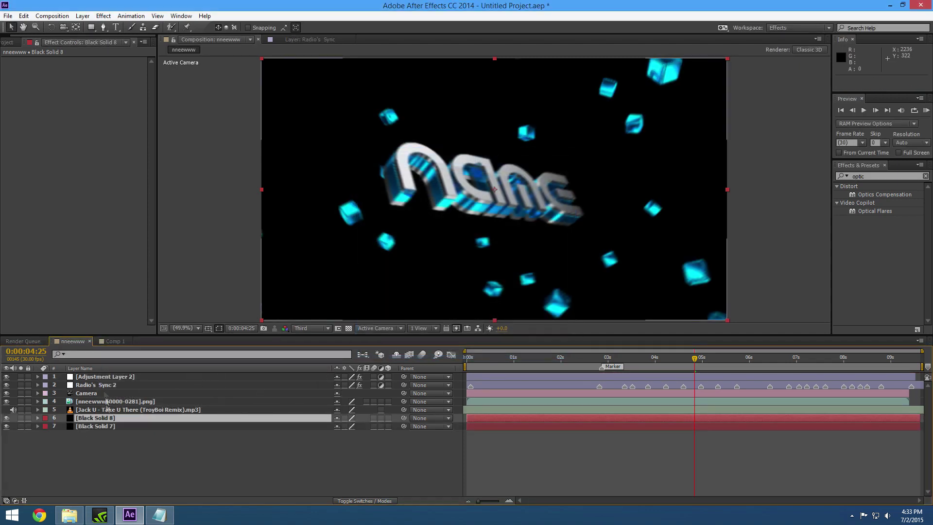
{"action": "left_click", "coordinate": [100, 449]}
{"action": "left_click", "coordinate": [103, 427]}
{"action": "left_click", "coordinate": [118, 413]}
{"action": "left_click", "coordinate": [122, 419]}
{"action": "left_click", "coordinate": [124, 423]}
{"action": "left_click", "coordinate": [120, 420]}
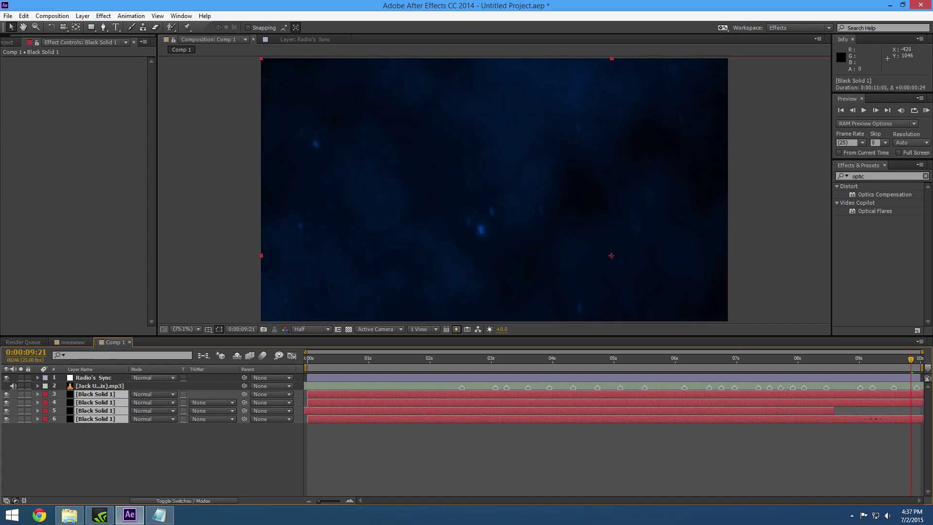
Step: Scrub through the particle background in Comp 1, copy its four Black Solid 1 layers and return to the nneewww composition
{"action": "left_click", "coordinate": [77, 433]}
{"action": "left_click_drag", "start_coordinate": [393, 360], "coordinate": [453, 376]}
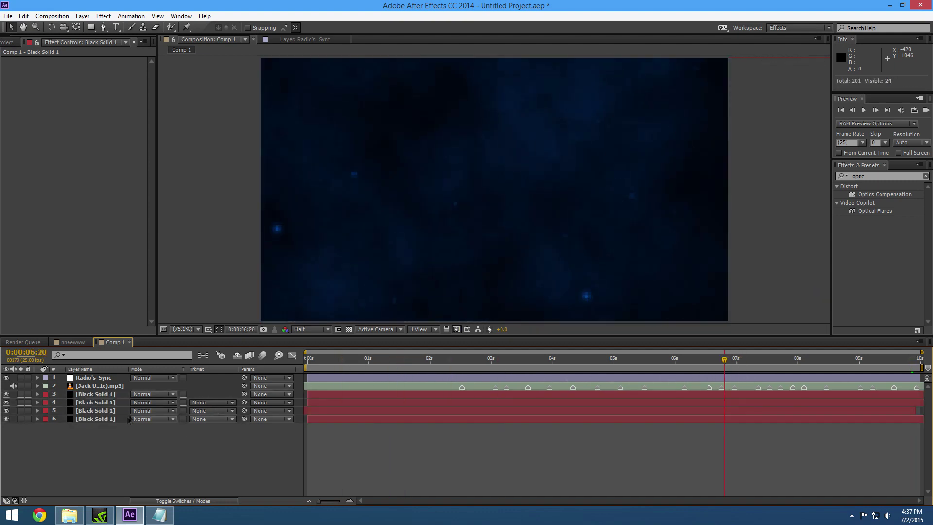
{"action": "left_click", "coordinate": [111, 420]}
{"action": "left_click", "coordinate": [116, 394], "text": "shift"}
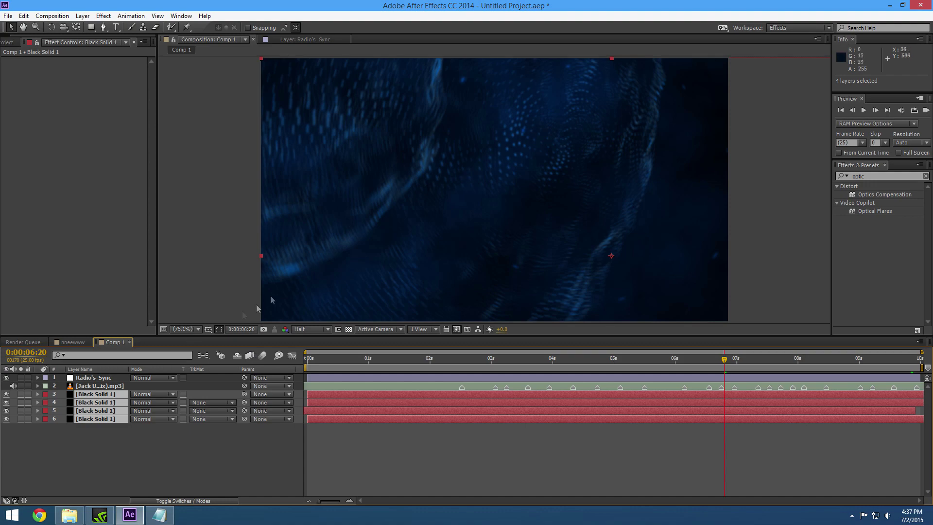
{"action": "left_click", "coordinate": [72, 342]}
Step: Delete the four placeholder black solids in nneewww and paste the copied Black Solid 1 layers beneath the music layer
{"action": "left_click", "coordinate": [117, 442]}
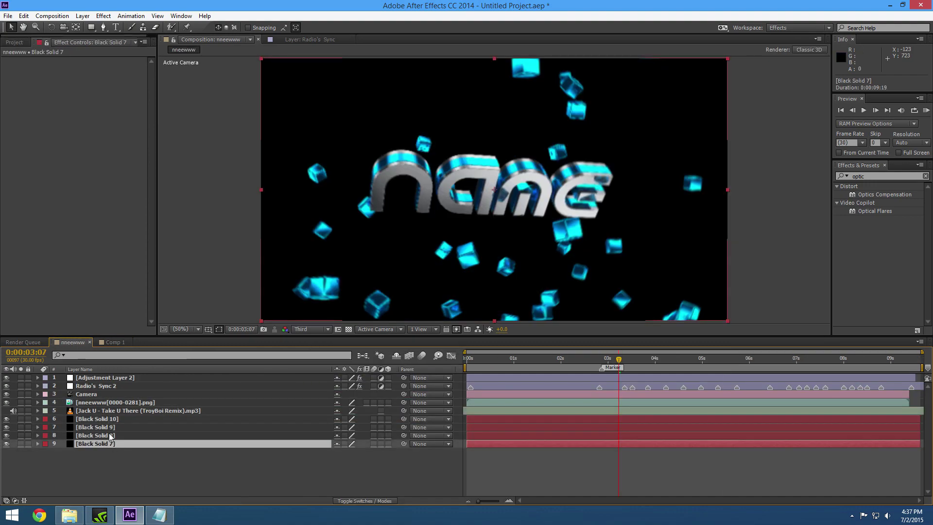
{"action": "left_click", "coordinate": [110, 421], "text": "shift"}
{"action": "key", "text": "Delete"}
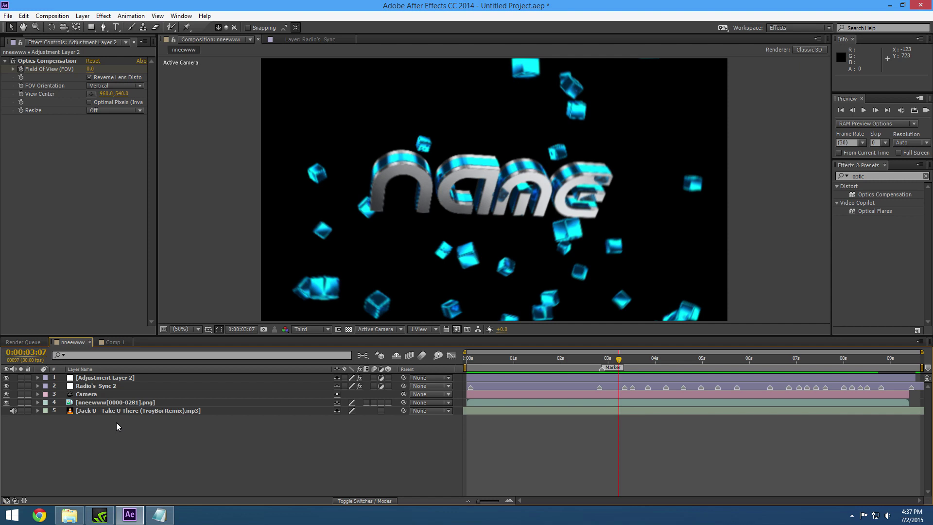
{"action": "key", "text": "ctrl+v"}
{"action": "left_click_drag", "start_coordinate": [125, 383], "coordinate": [139, 447]}
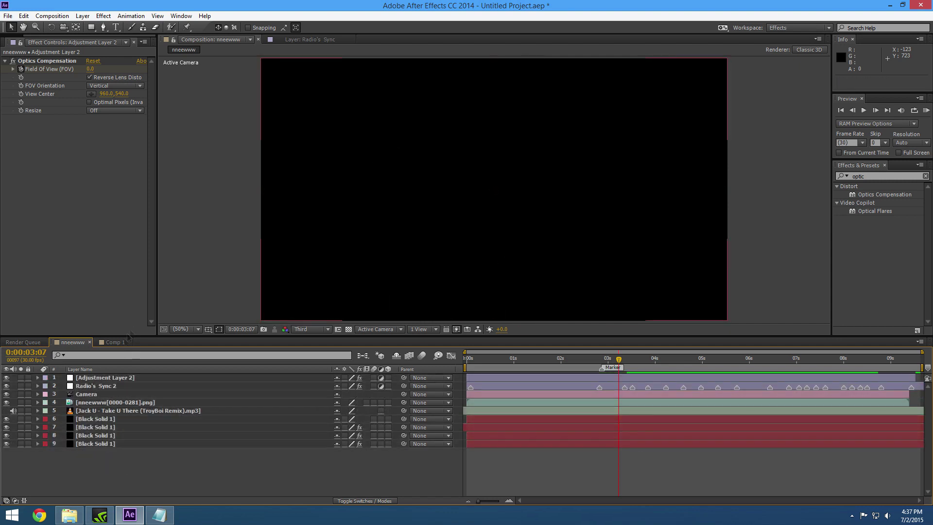
Step: Inspect the effects on each of the four pasted Black Solid 1 layers
{"action": "left_click", "coordinate": [114, 442]}
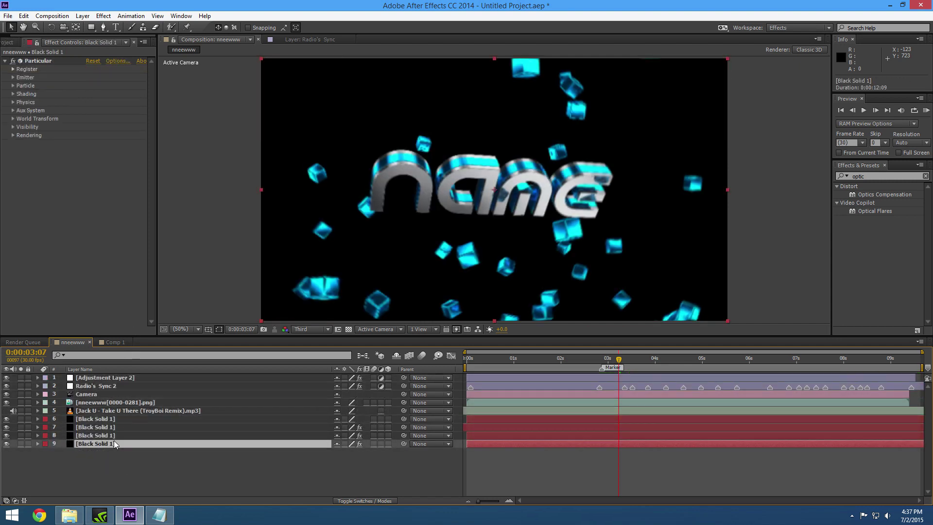
{"action": "mouse_move", "coordinate": [97, 417]}
{"action": "left_mouse_down"}
{"action": "mouse_move", "coordinate": [109, 425]}
{"action": "mouse_move", "coordinate": [116, 458]}
{"action": "mouse_move", "coordinate": [91, 419]}
{"action": "mouse_move", "coordinate": [108, 448]}
{"action": "mouse_move", "coordinate": [101, 424]}
{"action": "mouse_move", "coordinate": [108, 433]}
{"action": "left_mouse_up"}
{"action": "left_click", "coordinate": [108, 445]}
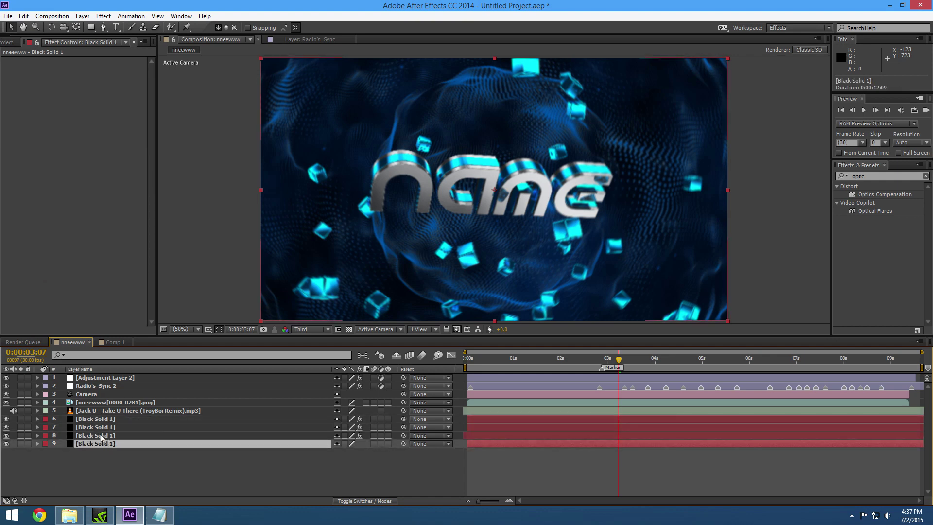
{"action": "left_click", "coordinate": [95, 436]}
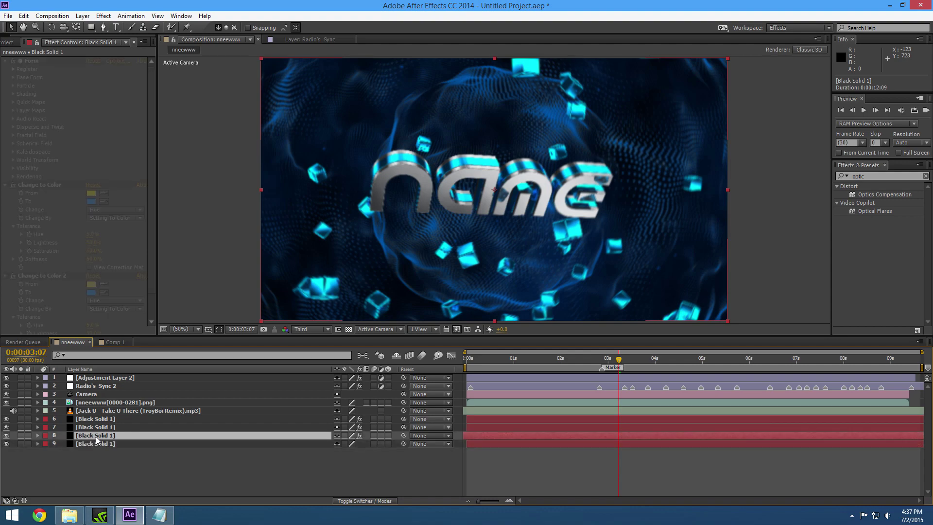
{"action": "left_click", "coordinate": [100, 425]}
Step: Rename the four Black Solid 1 layers in Comp 1 as 1, 2, 3 and 4 from the lowest layer upward
{"action": "left_click", "coordinate": [113, 342]}
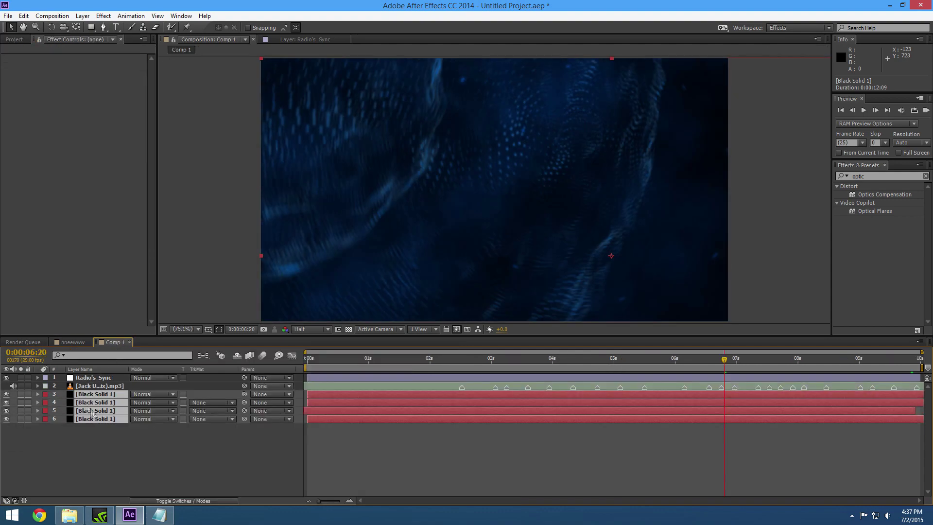
{"action": "right_click", "coordinate": [98, 418]}
{"action": "left_click", "coordinate": [125, 411]}
{"action": "type", "text": "1"}
{"action": "right_click", "coordinate": [106, 411]}
{"action": "left_click", "coordinate": [125, 403]}
{"action": "type", "text": "2"}
{"action": "right_click", "coordinate": [104, 402]}
{"action": "left_click", "coordinate": [125, 397]}
{"action": "type", "text": "3"}
{"action": "right_click", "coordinate": [92, 393]}
{"action": "left_click", "coordinate": [134, 386]}
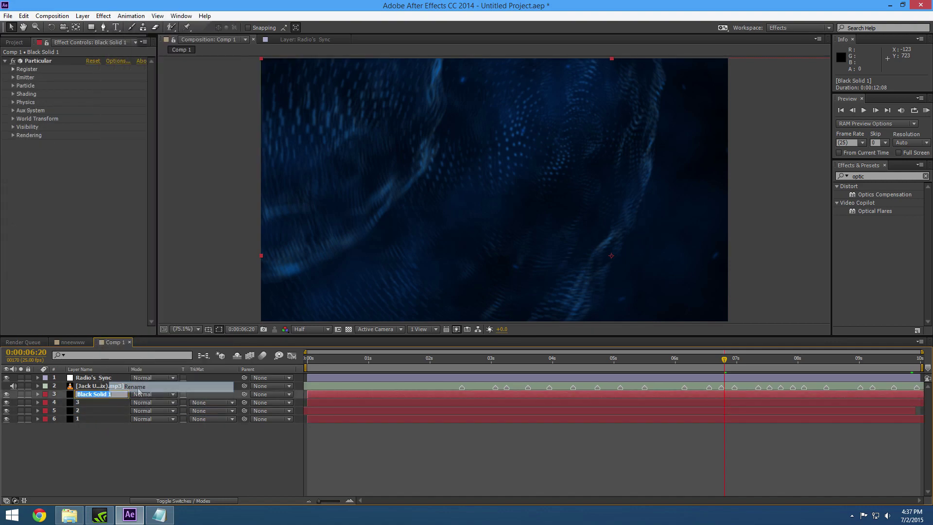
{"action": "type", "text": "4"}
{"action": "key", "text": "Return"}
Step: Rename the four pasted solids in nneewww as 1, 2, 3 and 4, starting from the lowest layer
{"action": "left_click", "coordinate": [73, 342]}
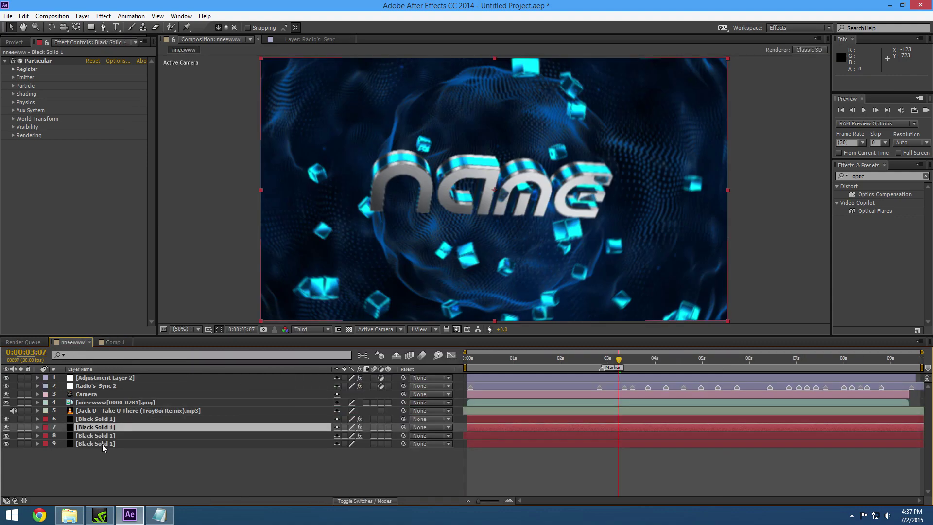
{"action": "right_click", "coordinate": [102, 444]}
{"action": "left_click", "coordinate": [124, 441]}
{"action": "type", "text": "1"}
{"action": "right_click", "coordinate": [100, 433]}
{"action": "left_click", "coordinate": [105, 428]}
{"action": "type", "text": "2"}
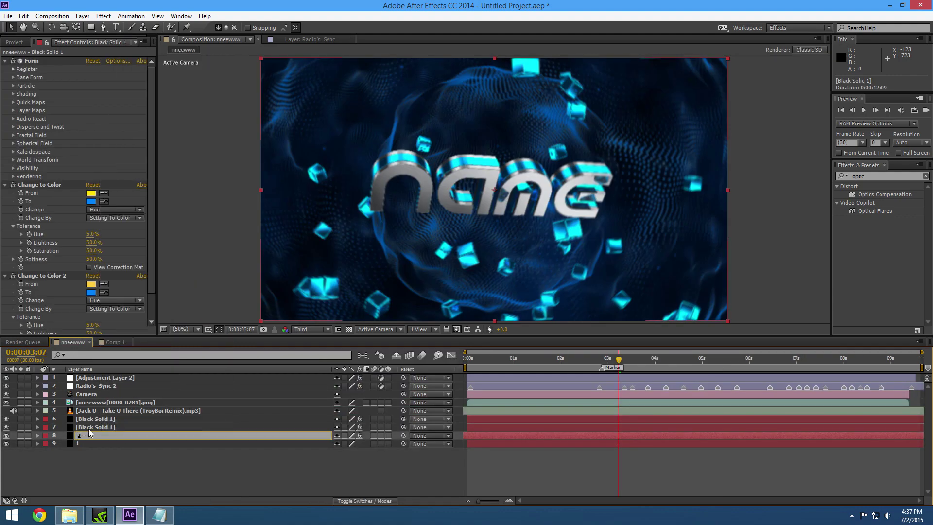
{"action": "right_click", "coordinate": [97, 427]}
{"action": "left_click", "coordinate": [105, 419]}
{"action": "type", "text": "3"}
{"action": "right_click", "coordinate": [94, 419]}
{"action": "left_click", "coordinate": [105, 412]}
{"action": "type", "text": "4"}
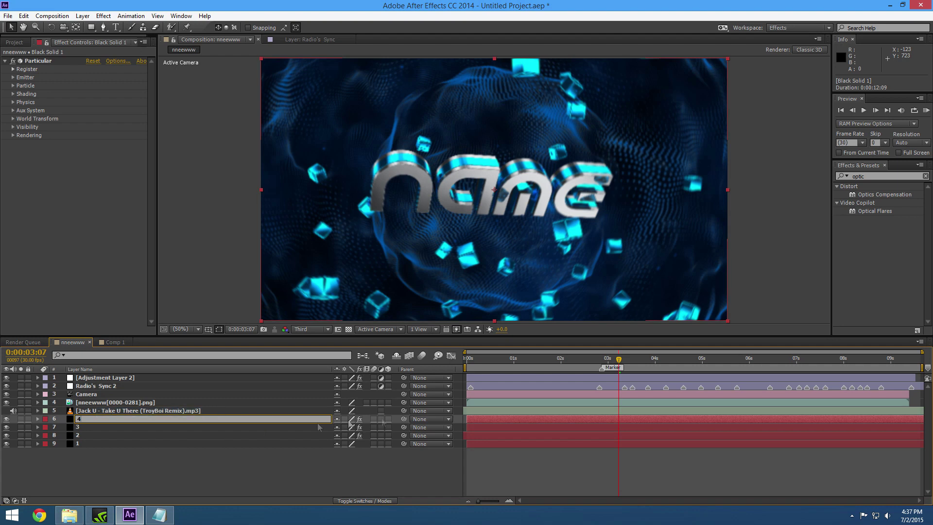
Step: Scrub through the intro and run a RAM preview with the new particle background
{"action": "left_click_drag", "start_coordinate": [500, 360], "coordinate": [630, 377]}
{"action": "key", "text": "space"}
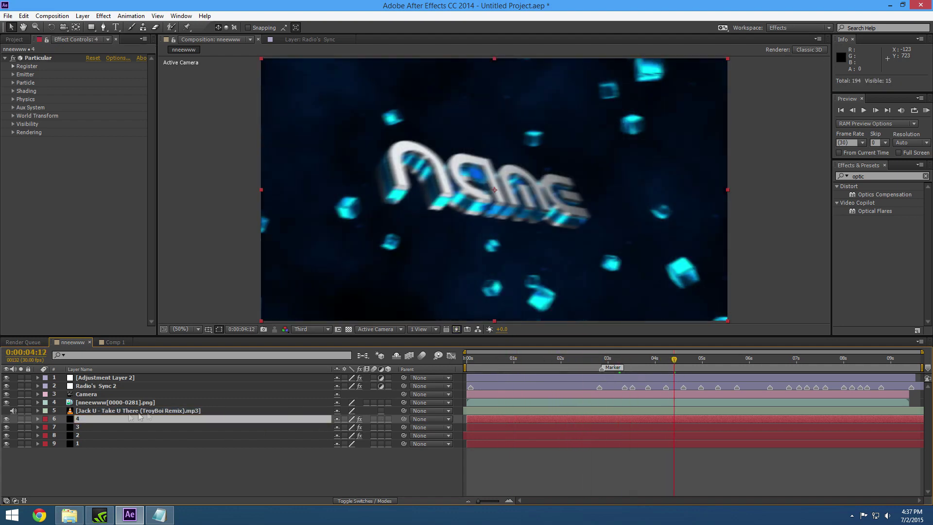
{"action": "left_click_drag", "start_coordinate": [639, 368], "coordinate": [674, 372]}
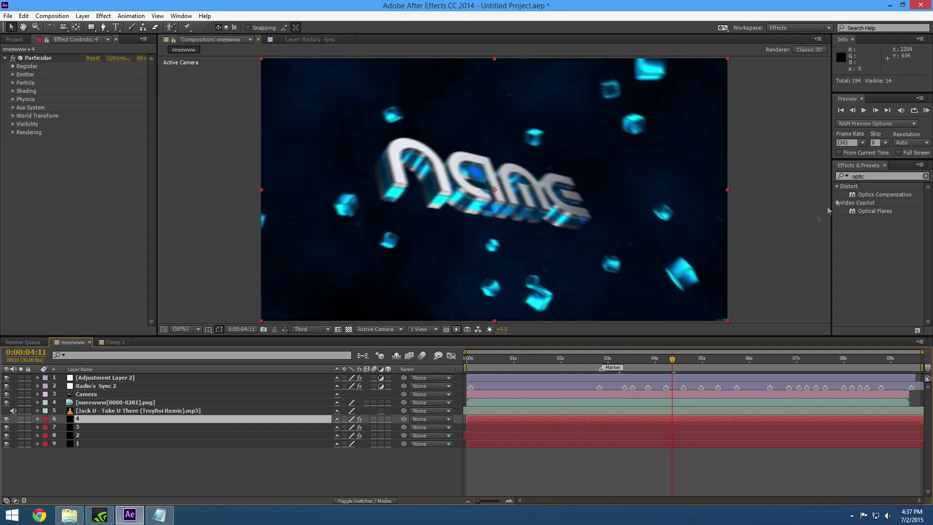
{"action": "left_click", "coordinate": [926, 110]}
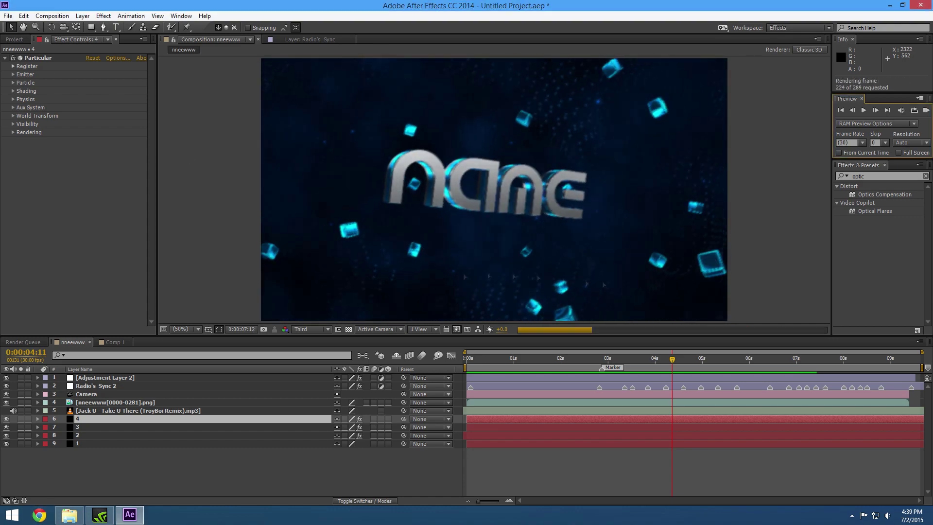
{"action": "left_click", "coordinate": [927, 111]}
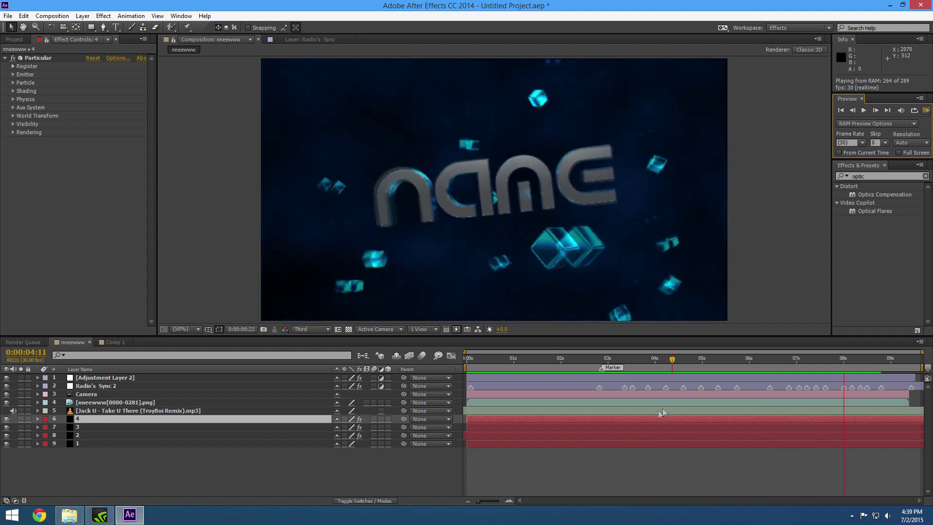
Step: Go to 0:00:03:08, check background layers 3 and 2, and expand the effects of layer 2
{"action": "left_click_drag", "start_coordinate": [564, 358], "coordinate": [616, 372]}
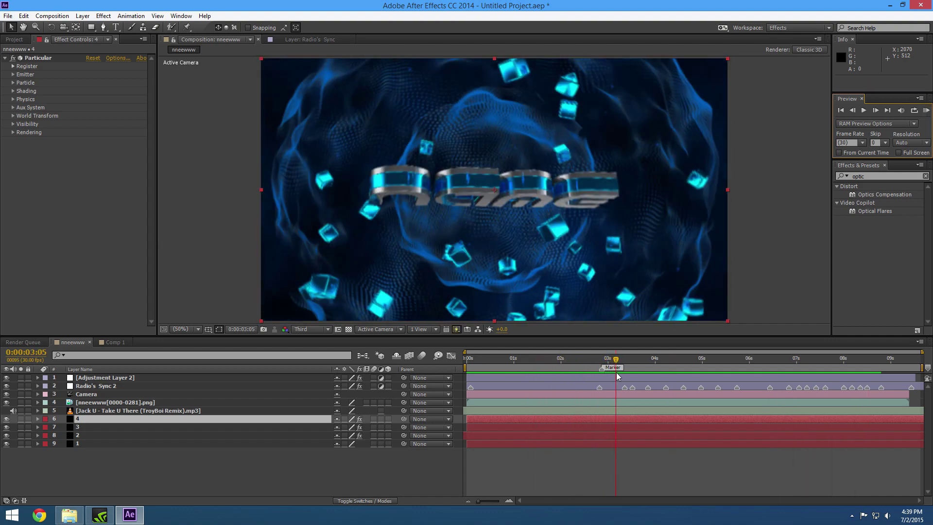
{"action": "left_click", "coordinate": [95, 426]}
{"action": "left_click", "coordinate": [98, 434]}
{"action": "left_click", "coordinate": [38, 436]}
{"action": "left_click", "coordinate": [46, 443]}
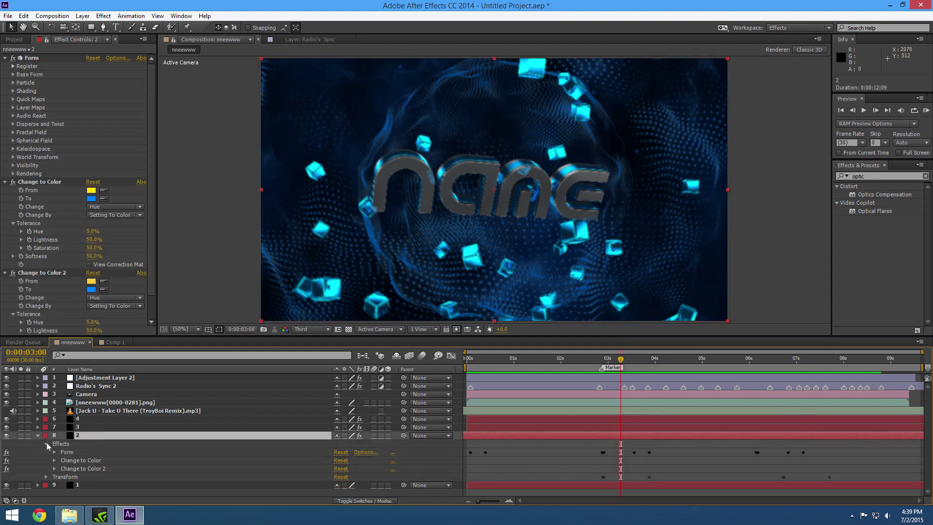
Step: Try removing Change to Color and Change to Color 2 from layer 2, and undo the removal
{"action": "left_click", "coordinate": [62, 462]}
{"action": "left_click", "coordinate": [78, 466]}
{"action": "left_click", "coordinate": [79, 462], "text": "shift"}
{"action": "key", "text": "Delete"}
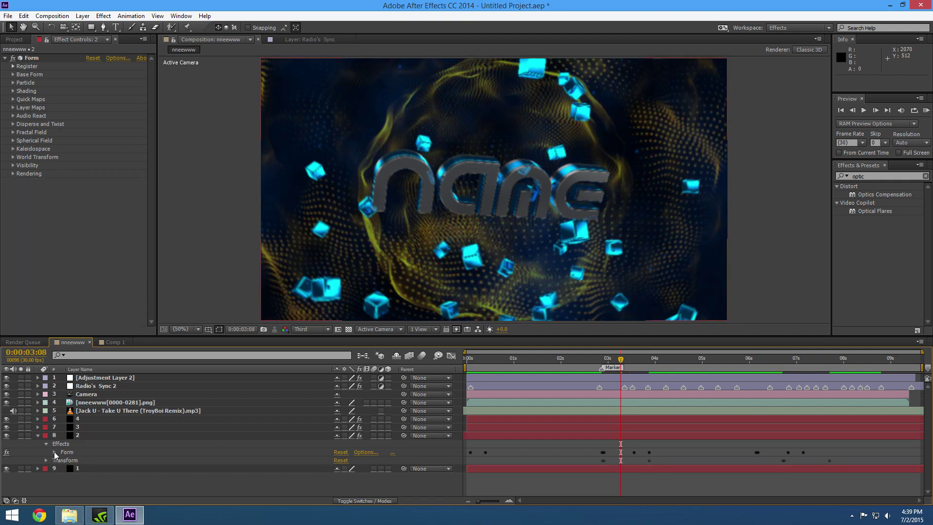
{"action": "key", "text": "ctrl+z"}
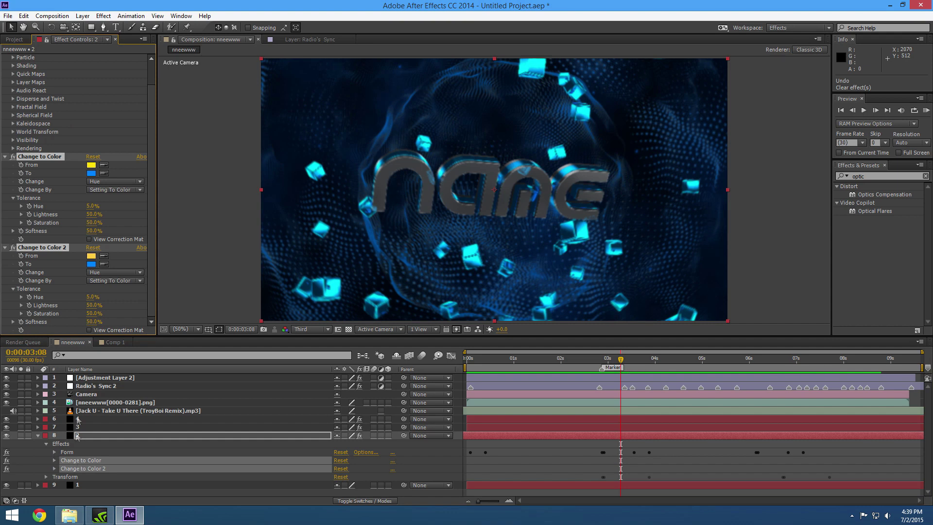
Step: Delete the Size X, Y and Z keyframes after 0:00:06:00 from layer 2's Form base form, check the timing and collapse the layer
{"action": "left_click", "coordinate": [55, 452]}
{"action": "scroll", "coordinate": [79, 446], "scroll_direction": "up", "scroll_amount": 3}
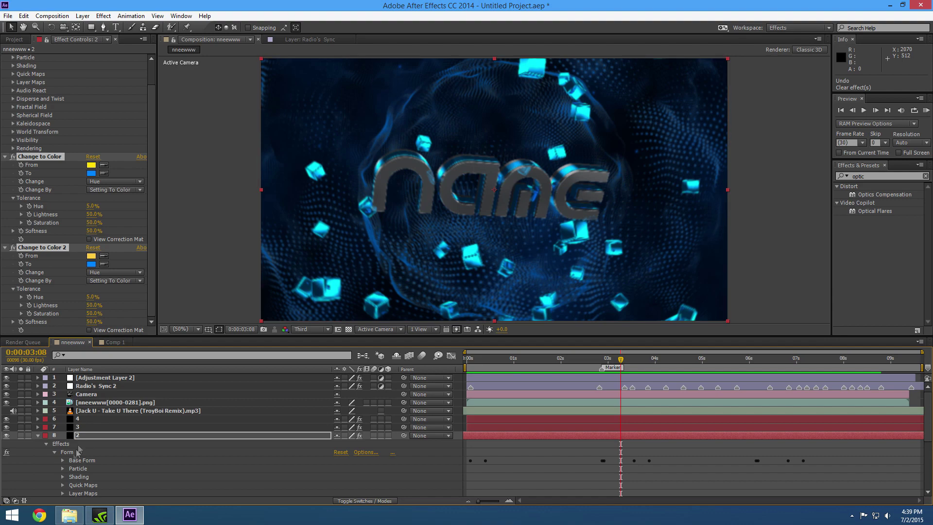
{"action": "left_click", "coordinate": [63, 460]}
{"action": "scroll", "coordinate": [62, 461], "scroll_direction": "down", "scroll_amount": 3}
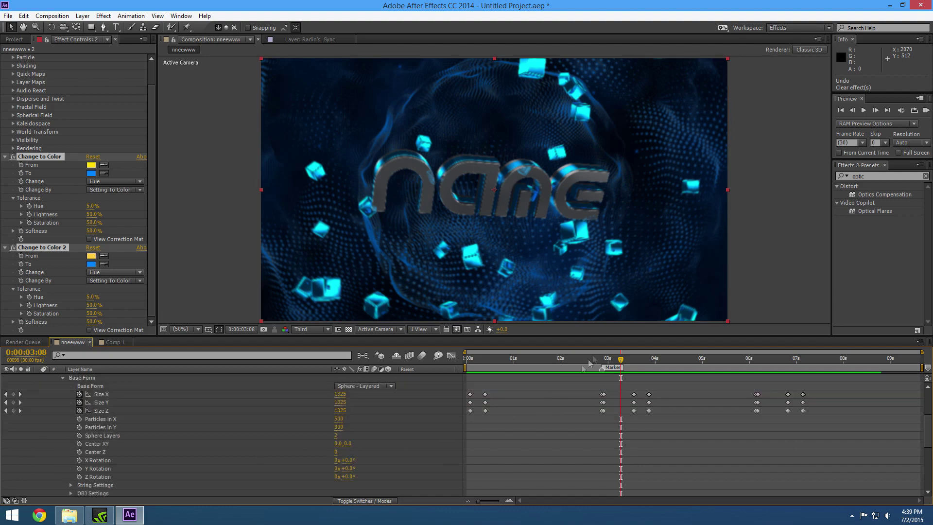
{"action": "left_click", "coordinate": [587, 360]}
{"action": "left_click_drag", "start_coordinate": [588, 363], "coordinate": [665, 379]}
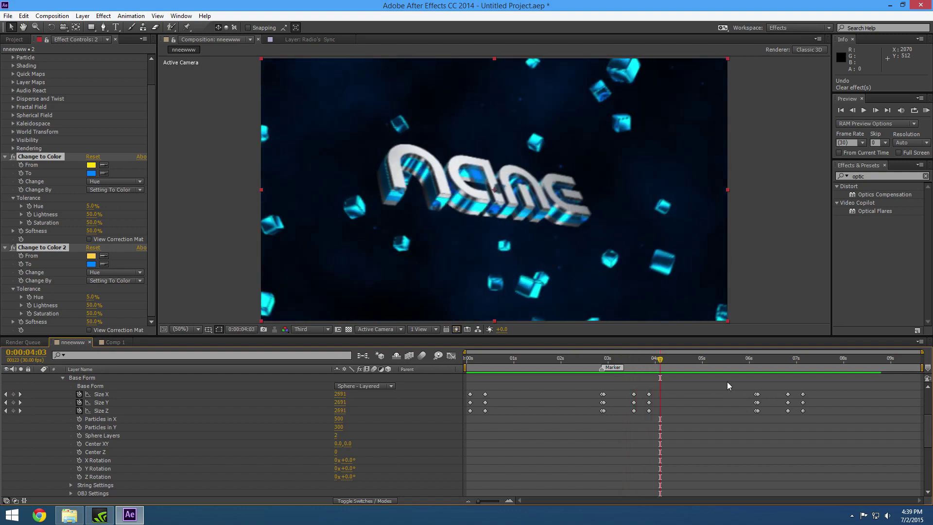
{"action": "left_click_drag", "start_coordinate": [727, 381], "coordinate": [823, 429]}
{"action": "key", "text": "Delete"}
{"action": "left_click_drag", "start_coordinate": [680, 366], "coordinate": [814, 393]}
{"action": "scroll", "coordinate": [57, 414], "scroll_direction": "up", "scroll_amount": 3}
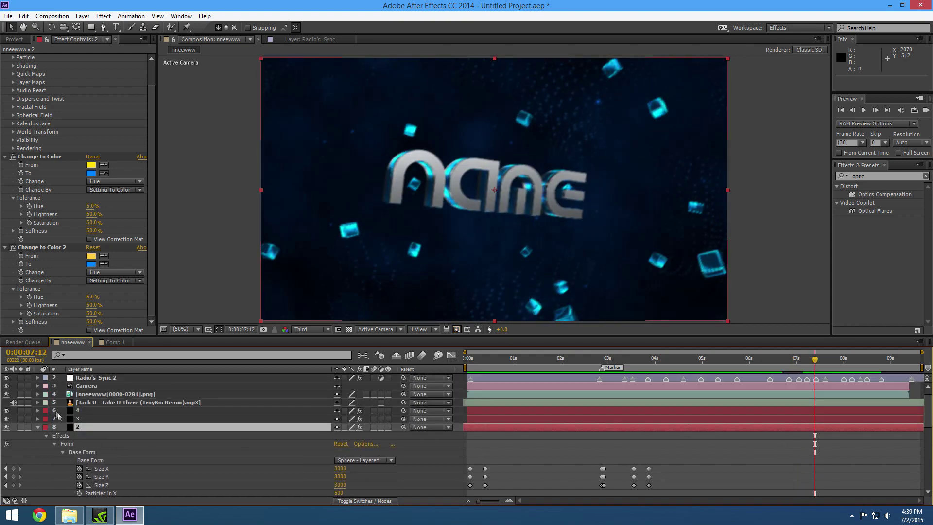
{"action": "left_click", "coordinate": [38, 427]}
Step: Create a new comp-size black solid and place it above all the other layers
{"action": "right_click", "coordinate": [70, 470]}
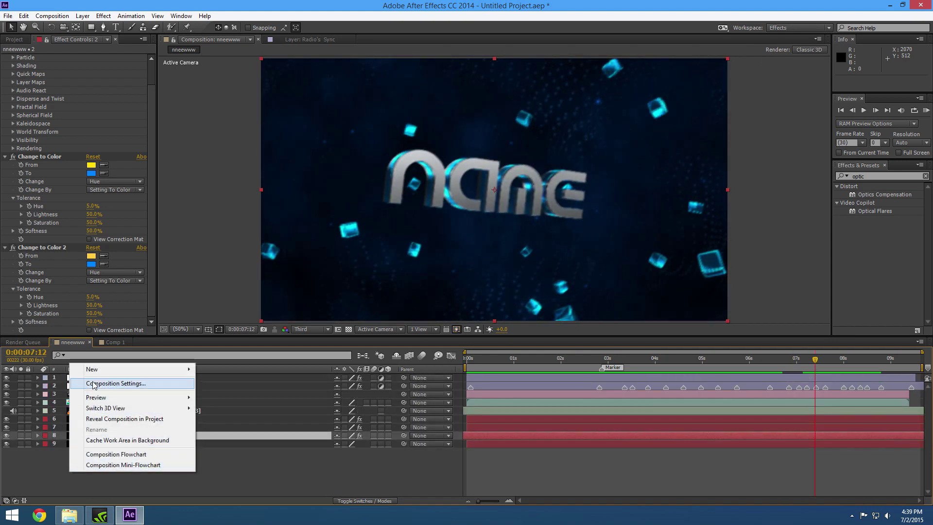
{"action": "mouse_move", "coordinate": [121, 370]}
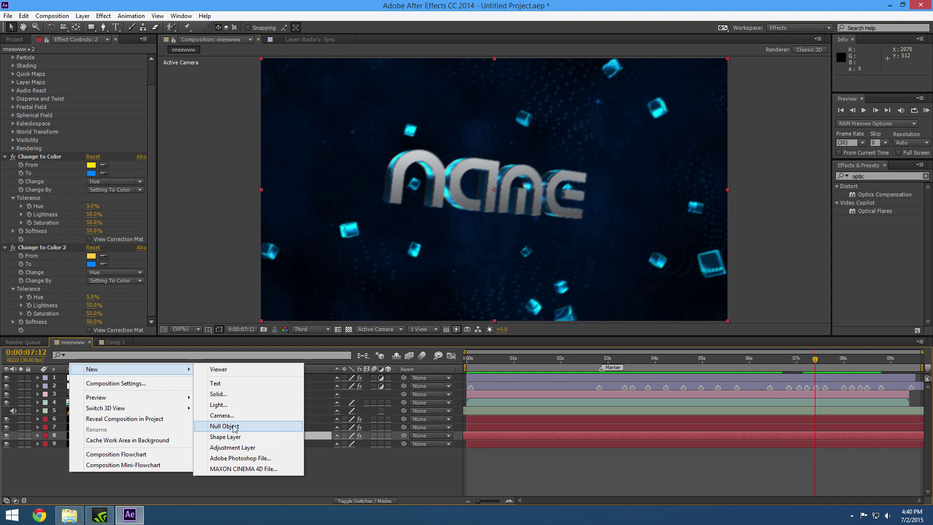
{"action": "left_click", "coordinate": [221, 394]}
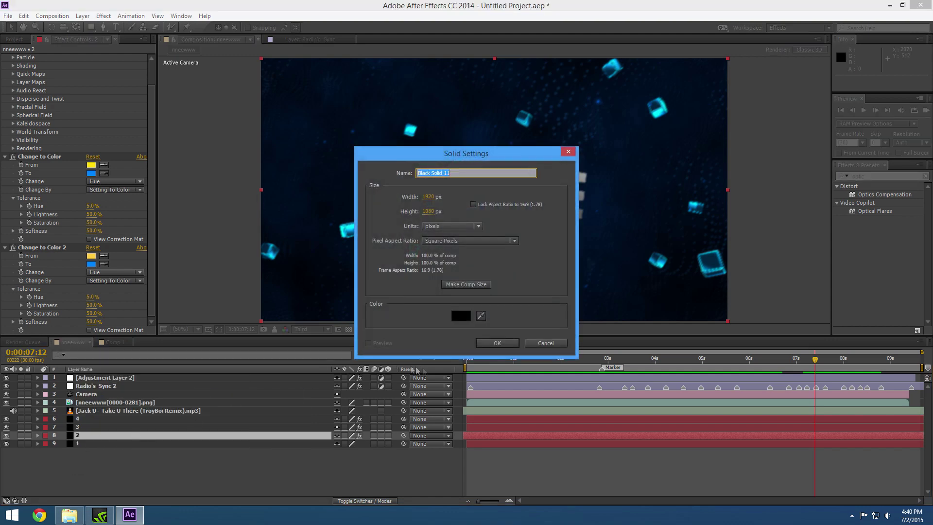
{"action": "left_click", "coordinate": [503, 342]}
{"action": "left_click_drag", "start_coordinate": [90, 435], "coordinate": [92, 375]}
Step: Search the effects for CC Jaws and apply it to the Black Solid 11 layer
{"action": "left_click", "coordinate": [892, 174]}
{"action": "type", "text": "cc jaws"}
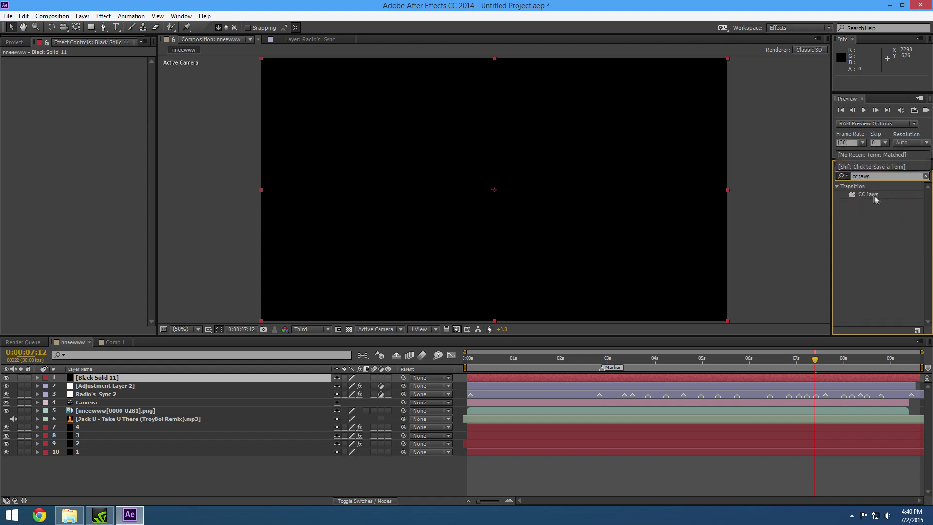
{"action": "left_click_drag", "start_coordinate": [874, 199], "coordinate": [151, 380]}
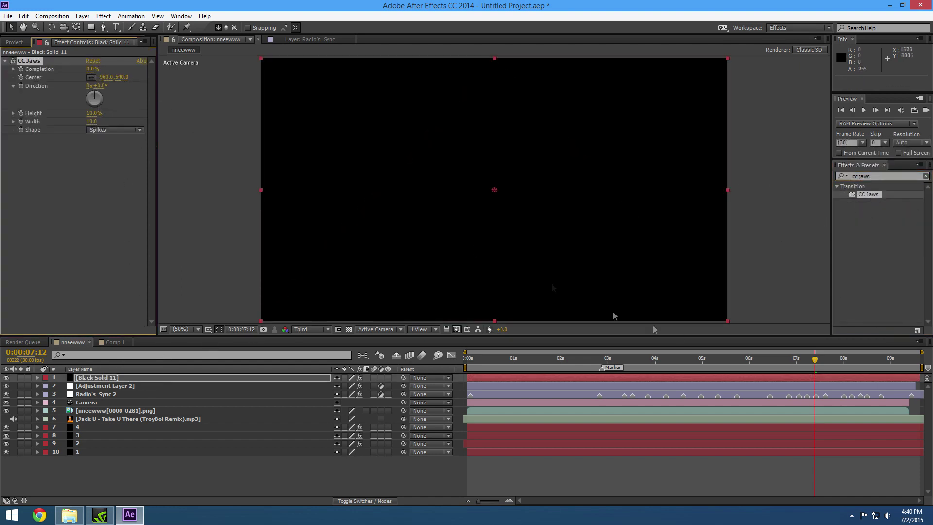
Step: Set CC Jaws Completion to 80% and Height to 0% so the black solid forms letterbox bars, checking frames up to 0:00:03:16
{"action": "left_click_drag", "start_coordinate": [618, 361], "coordinate": [606, 361]}
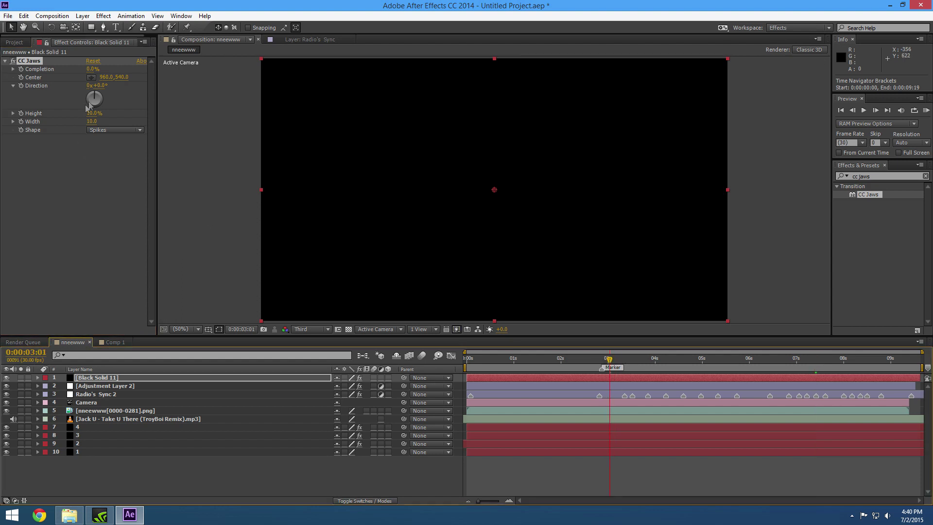
{"action": "left_click_drag", "start_coordinate": [98, 69], "coordinate": [122, 71]}
{"action": "left_click_drag", "start_coordinate": [95, 114], "coordinate": [87, 114]}
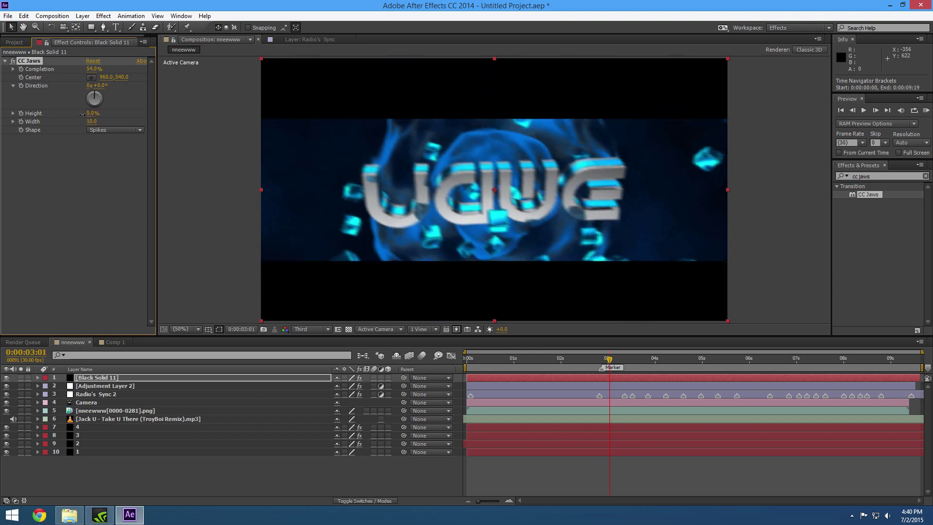
{"action": "left_click_drag", "start_coordinate": [94, 69], "coordinate": [108, 76]}
{"action": "left_click_drag", "start_coordinate": [571, 360], "coordinate": [634, 364]}
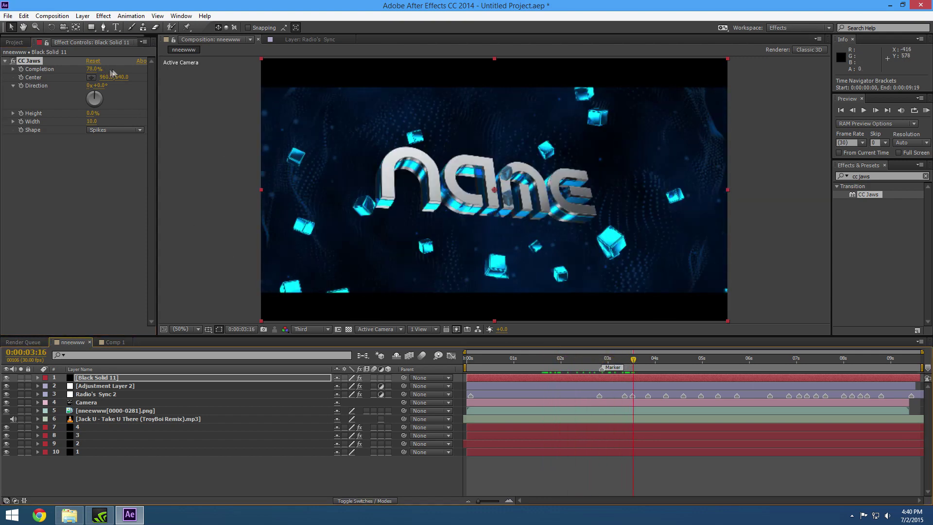
{"action": "left_click_drag", "start_coordinate": [97, 68], "coordinate": [99, 69]}
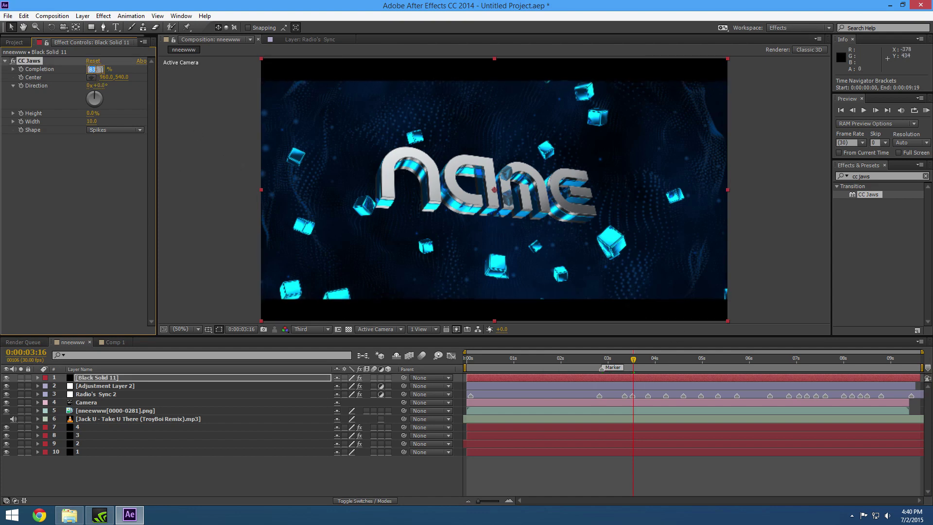
{"action": "left_click", "coordinate": [572, 478]}
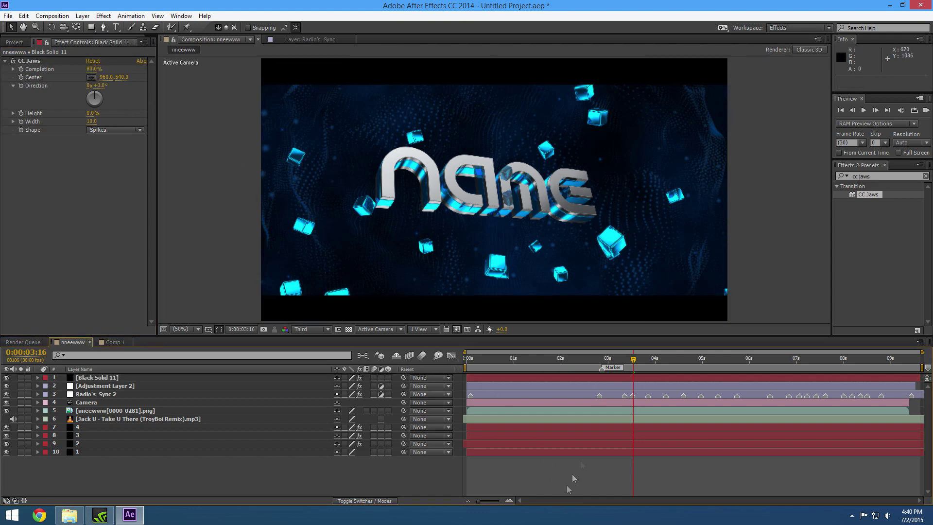
Step: RAM preview the composition with the letterbox bars, stop playback and go to 0:00:03:04
{"action": "left_click", "coordinate": [926, 112]}
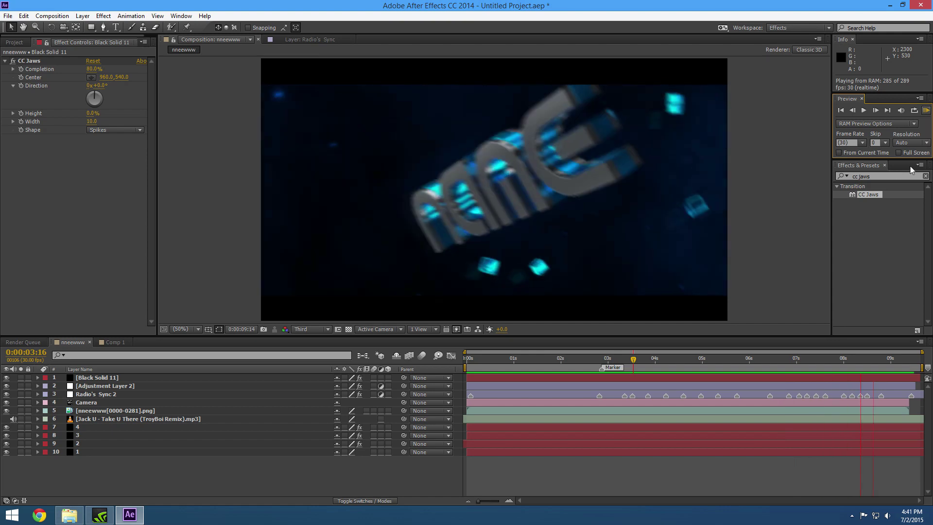
{"action": "left_click", "coordinate": [613, 462]}
{"action": "left_click_drag", "start_coordinate": [586, 359], "coordinate": [614, 358]}
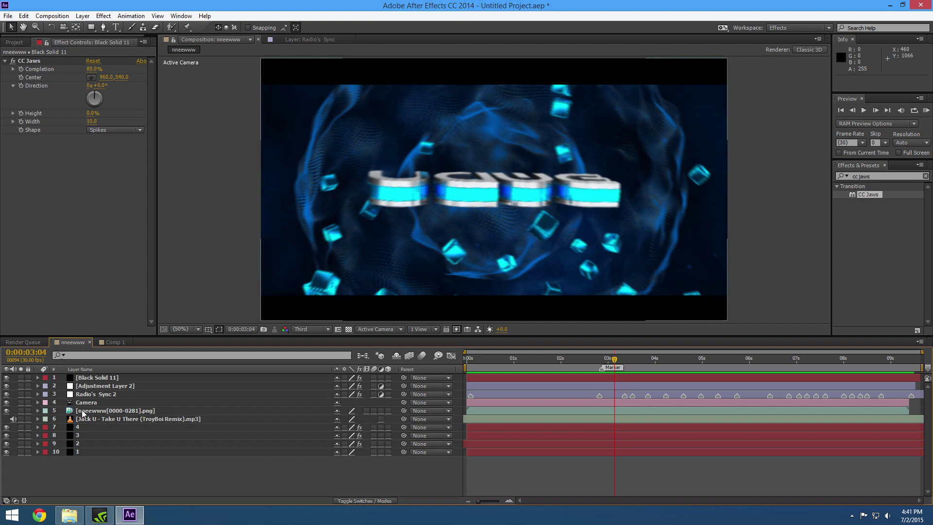
Step: Toggle the visibility of background layers 3 and 2 to compare their contribution, and go to 0:00:03:02
{"action": "left_click", "coordinate": [73, 428]}
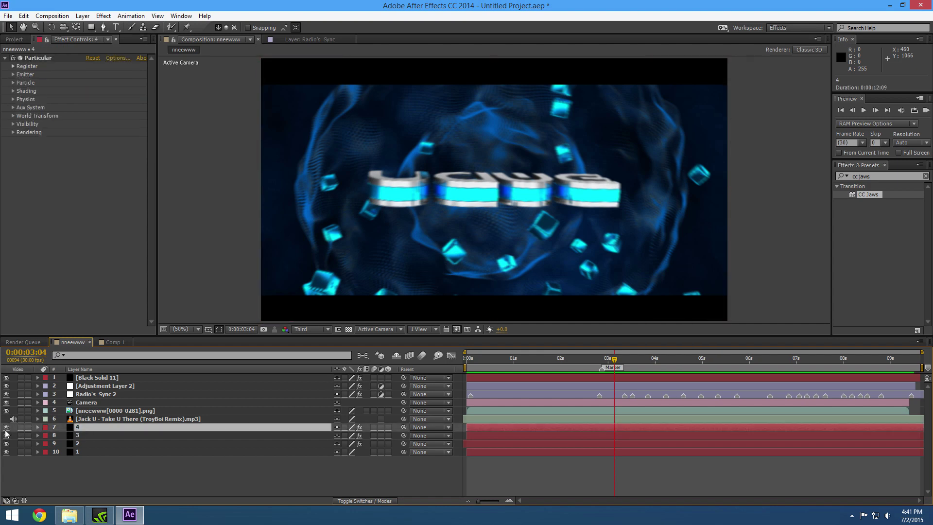
{"action": "key", "text": "ctrl+Down"}
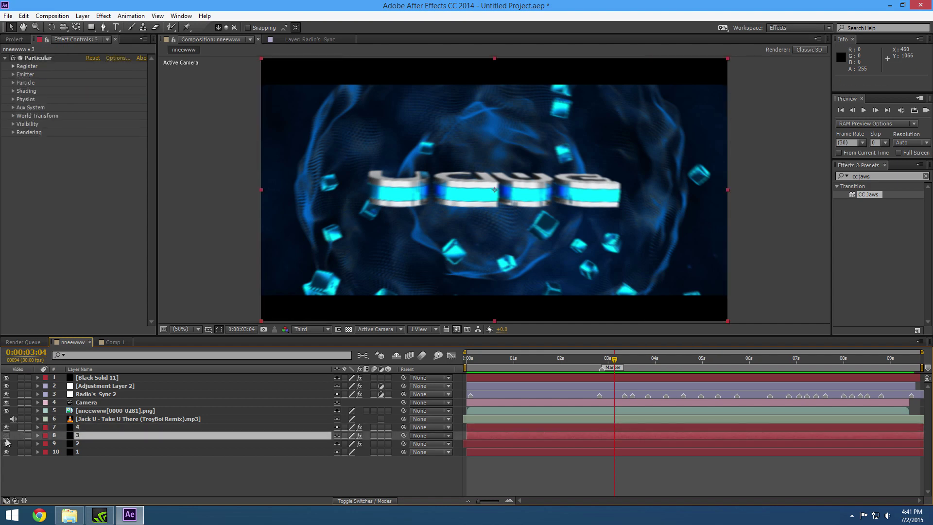
{"action": "left_click", "coordinate": [6, 438]}
{"action": "left_click", "coordinate": [7, 443]}
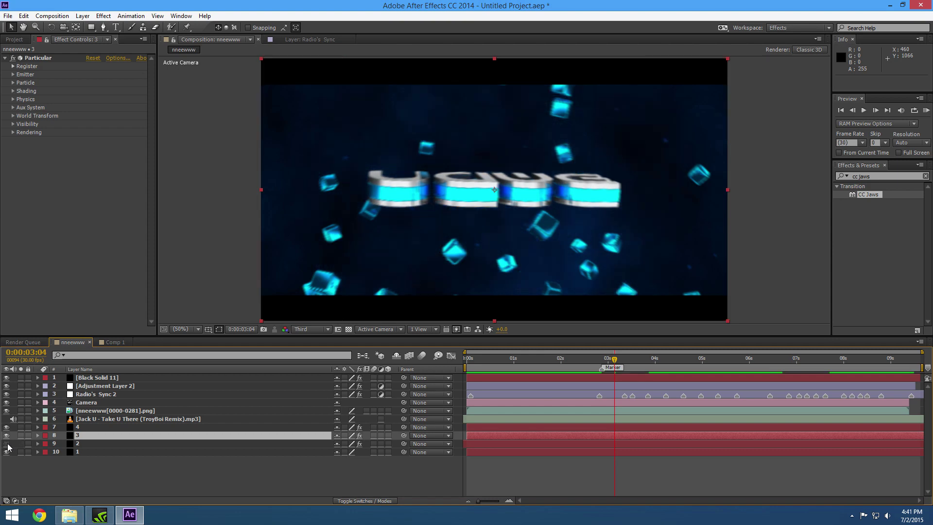
{"action": "left_click", "coordinate": [6, 443]}
{"action": "mouse_move", "coordinate": [601, 358]}
{"action": "left_mouse_down"}
{"action": "mouse_move", "coordinate": [542, 367]}
{"action": "mouse_move", "coordinate": [610, 371]}
{"action": "left_mouse_up"}
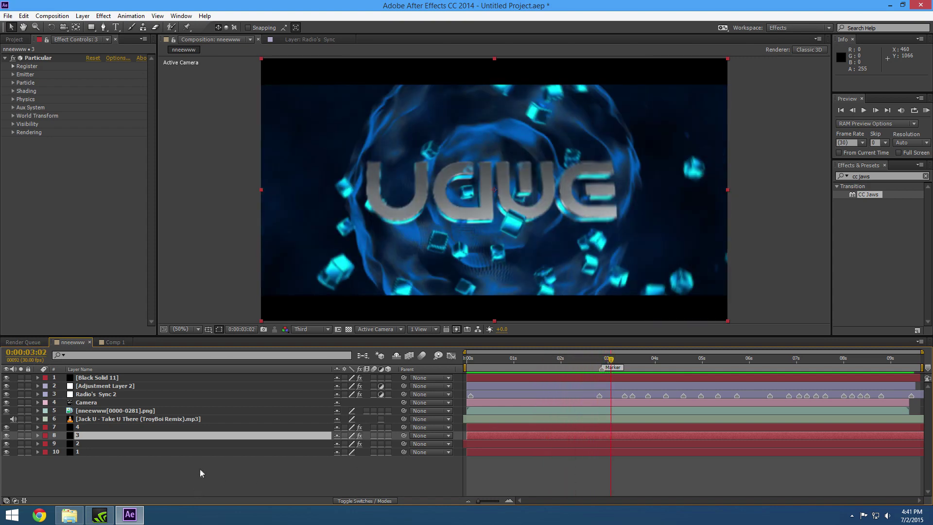
Step: Create a new adjustment layer and place it above all the other layers
{"action": "right_click", "coordinate": [199, 472]}
{"action": "mouse_move", "coordinate": [233, 366]}
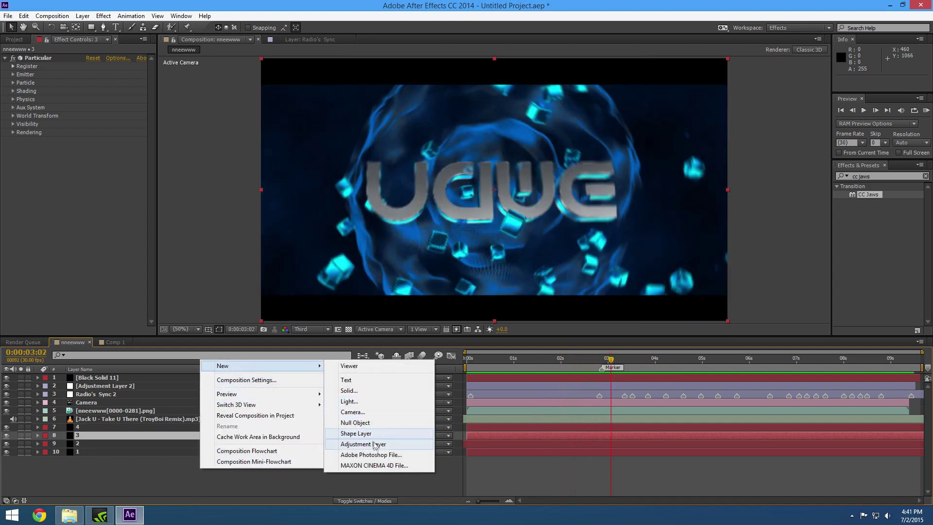
{"action": "left_click", "coordinate": [372, 443]}
{"action": "left_click_drag", "start_coordinate": [110, 437], "coordinate": [100, 375]}
Step: Apply Magic Bullet Looks to Adjustment Layer 17 and go to 0:00:05:06
{"action": "right_click", "coordinate": [93, 379]}
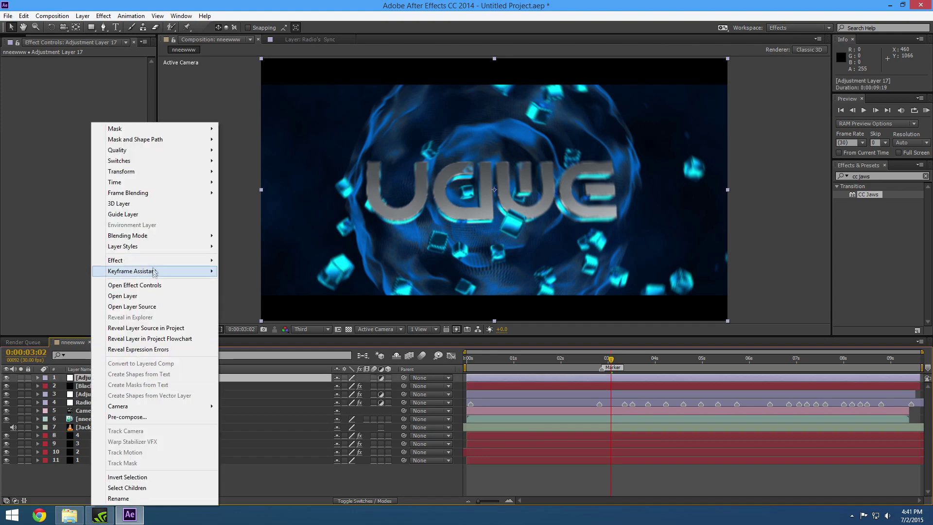
{"action": "mouse_move", "coordinate": [155, 261]}
{"action": "mouse_move", "coordinate": [269, 357]}
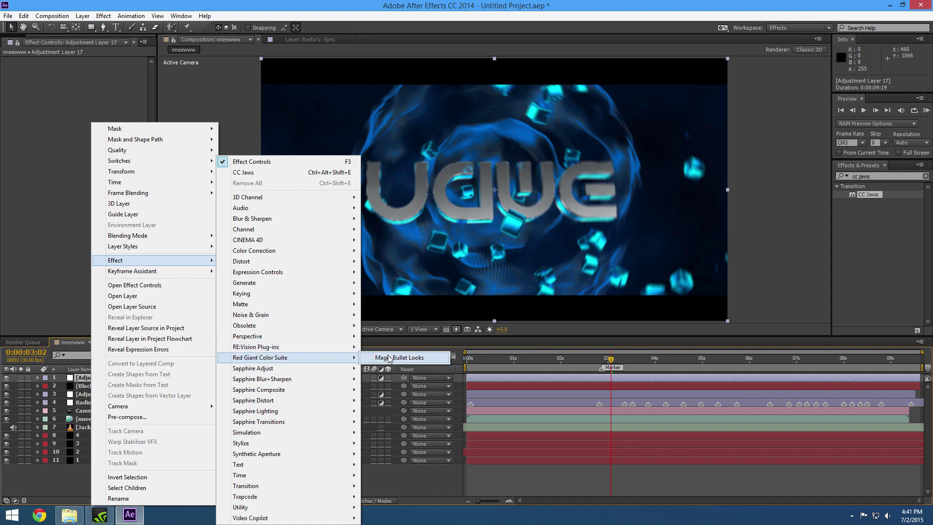
{"action": "left_click", "coordinate": [396, 358]}
{"action": "left_click", "coordinate": [541, 359]}
{"action": "left_click_drag", "start_coordinate": [530, 360], "coordinate": [712, 355]}
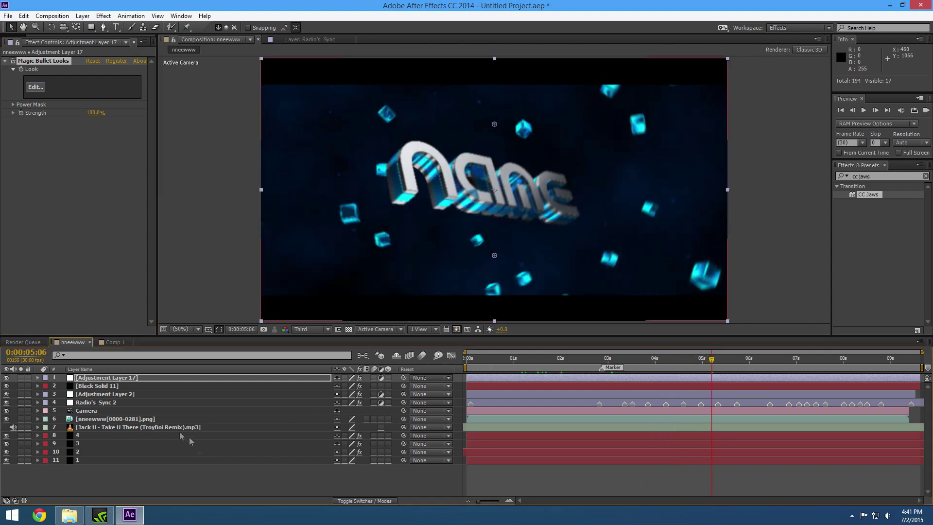
Step: Review the effects on the lower layers, return to Adjustment Layer 17 and go to 0:00:04:24
{"action": "left_click", "coordinate": [115, 462]}
{"action": "left_click", "coordinate": [94, 444]}
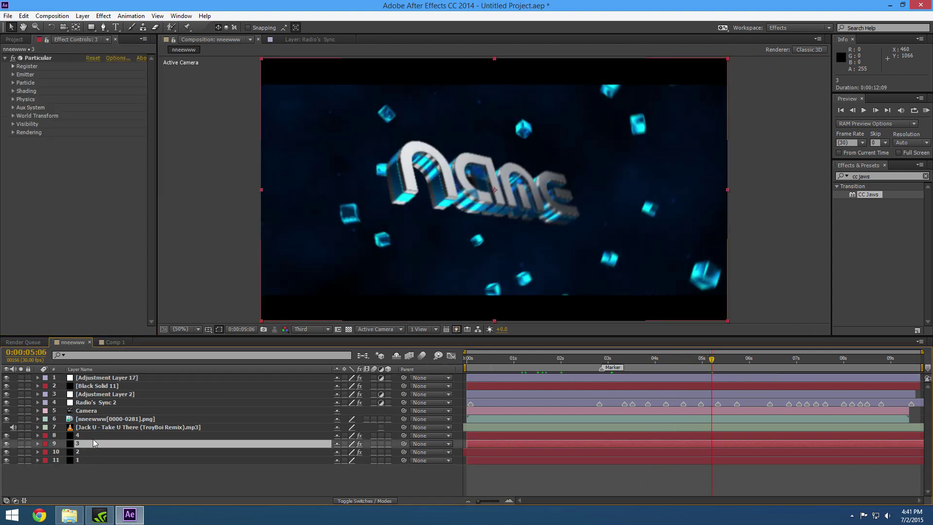
{"action": "left_click", "coordinate": [100, 403]}
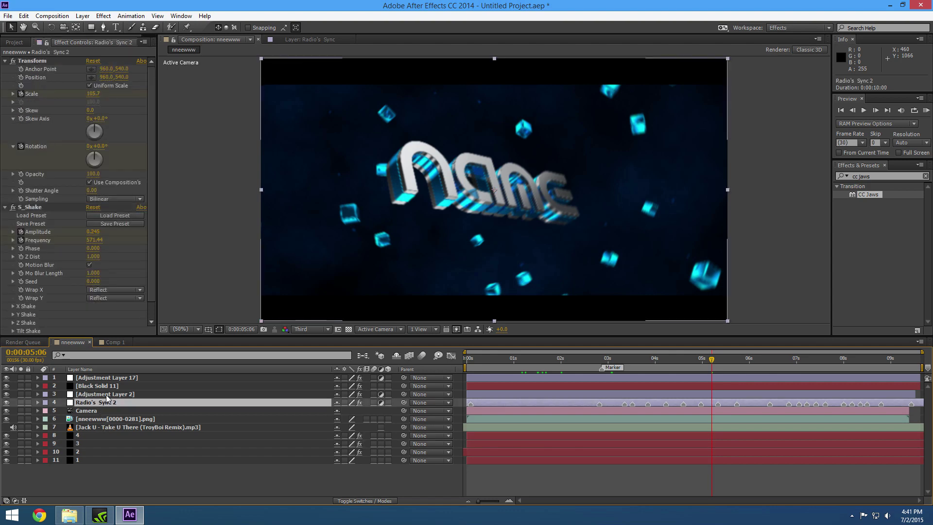
{"action": "left_click", "coordinate": [110, 394]}
{"action": "left_click", "coordinate": [111, 386]}
{"action": "key", "text": "ctrl+Up"}
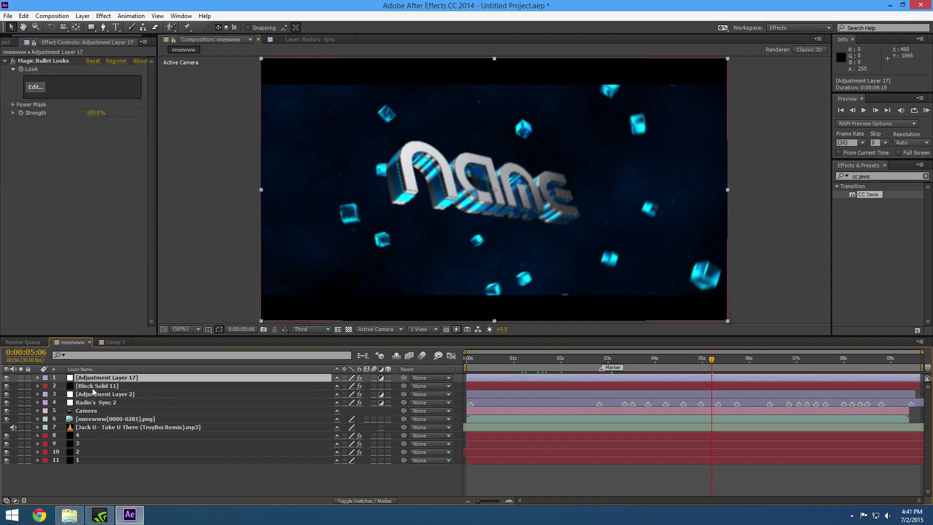
{"action": "left_click_drag", "start_coordinate": [605, 361], "coordinate": [692, 362]}
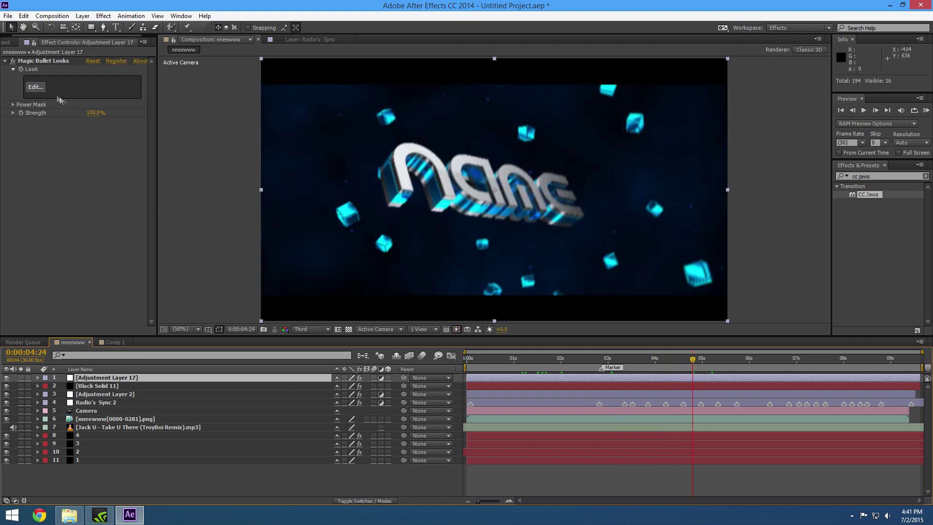
Step: Open the Magic Bullet Looks editor for Adjustment Layer 17 with the preview resolution set to Full
{"action": "left_click", "coordinate": [35, 89]}
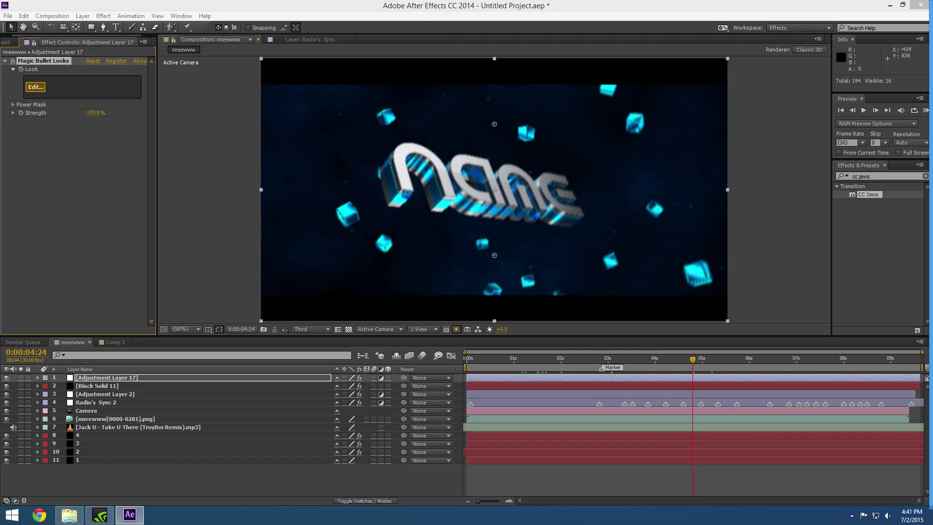
{"action": "left_click", "coordinate": [311, 329]}
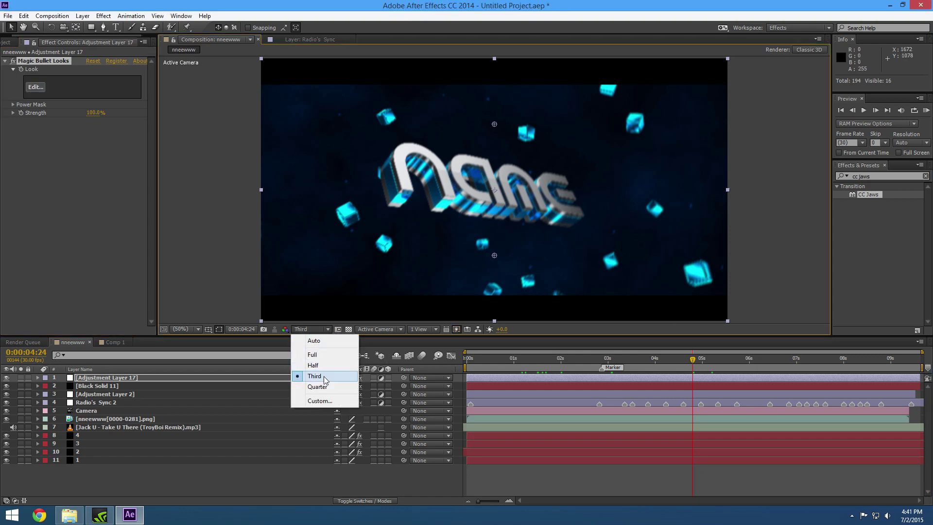
{"action": "left_click", "coordinate": [311, 353]}
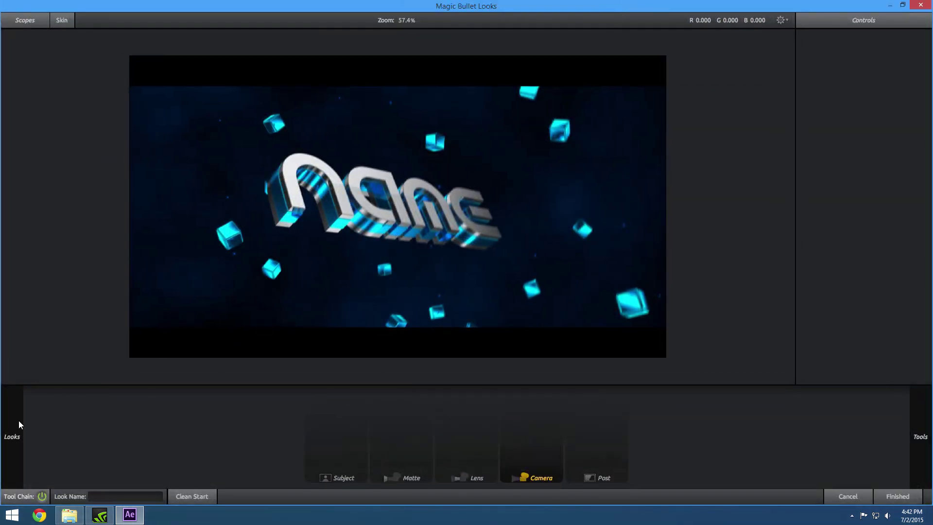
Step: Try several looks from the Looks library, including CC 5, Triigz CC (15) and Triigz CC (12)
{"action": "mouse_move", "coordinate": [19, 421]}
{"action": "left_click", "coordinate": [116, 164]}
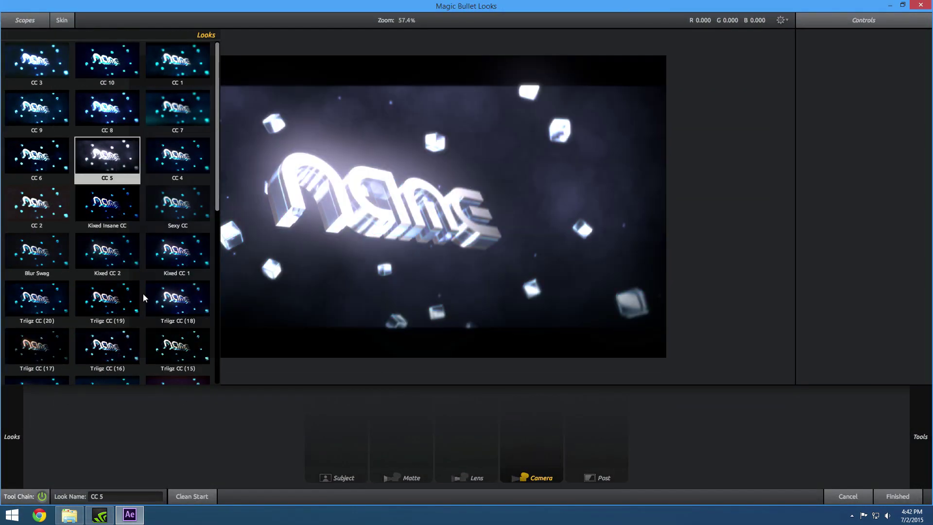
{"action": "left_click", "coordinate": [176, 298]}
{"action": "left_click", "coordinate": [187, 247]}
{"action": "scroll", "coordinate": [187, 243], "scroll_direction": "down", "scroll_amount": 3}
{"action": "left_click", "coordinate": [186, 243]}
{"action": "scroll", "coordinate": [179, 255], "scroll_direction": "down", "scroll_amount": 2}
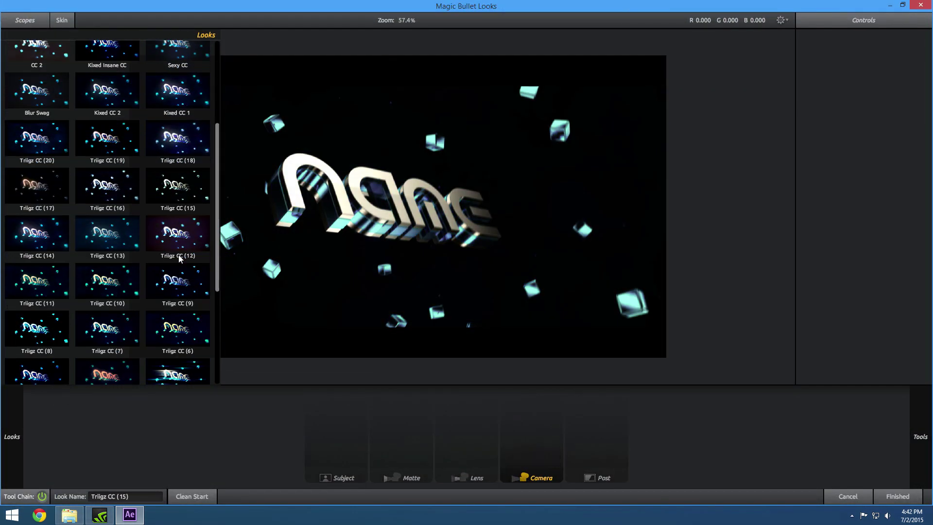
{"action": "left_click", "coordinate": [180, 258]}
{"action": "scroll", "coordinate": [161, 255], "scroll_direction": "down", "scroll_amount": 2}
{"action": "scroll", "coordinate": [155, 243], "scroll_direction": "up", "scroll_amount": 2}
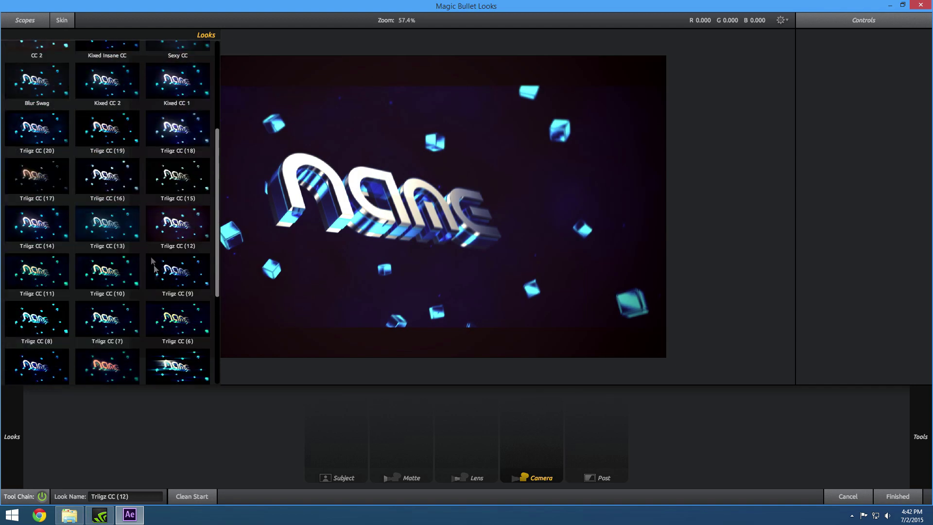
{"action": "scroll", "coordinate": [151, 258], "scroll_direction": "up", "scroll_amount": 2}
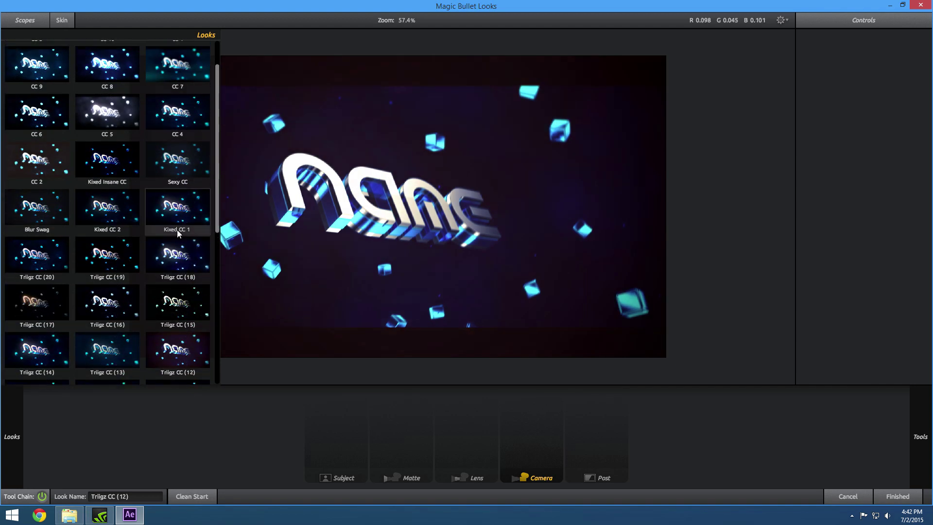
Step: Compare Kixed Insane CC and CC 4 with the neighbouring looks and choose the Sexy CC look
{"action": "left_click", "coordinate": [177, 231]}
{"action": "left_click", "coordinate": [174, 174]}
{"action": "left_click", "coordinate": [129, 173]}
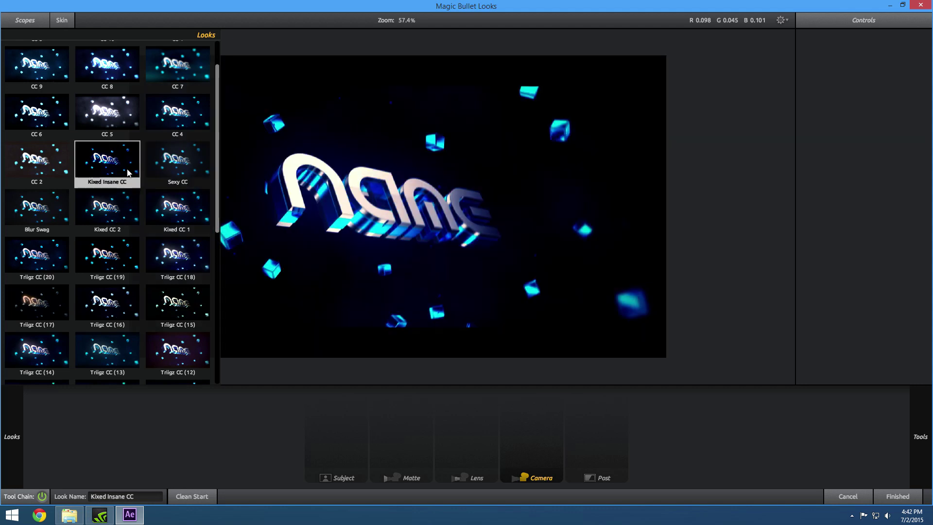
{"action": "left_click", "coordinate": [151, 173]}
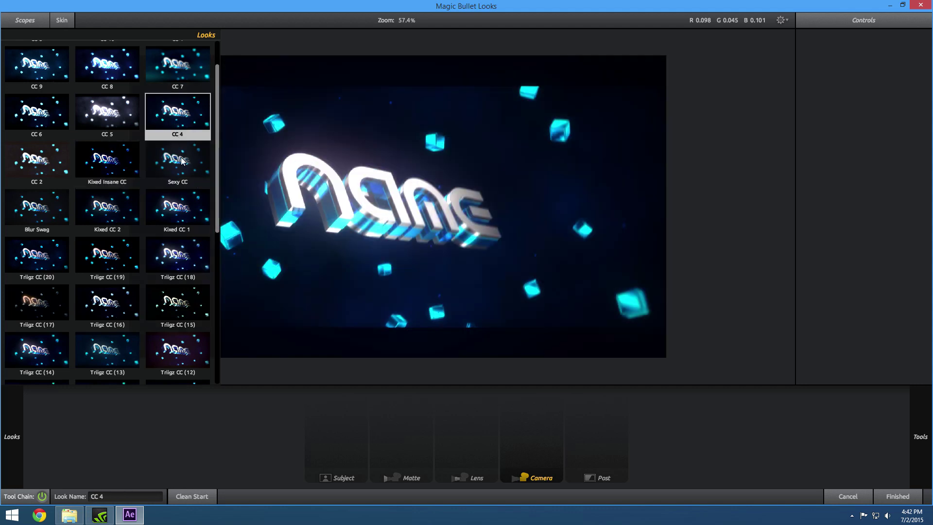
Step: Toggle the look's Chromatic Aberration and Vignette tools off and back on to compare their effect
{"action": "mouse_move", "coordinate": [452, 422]}
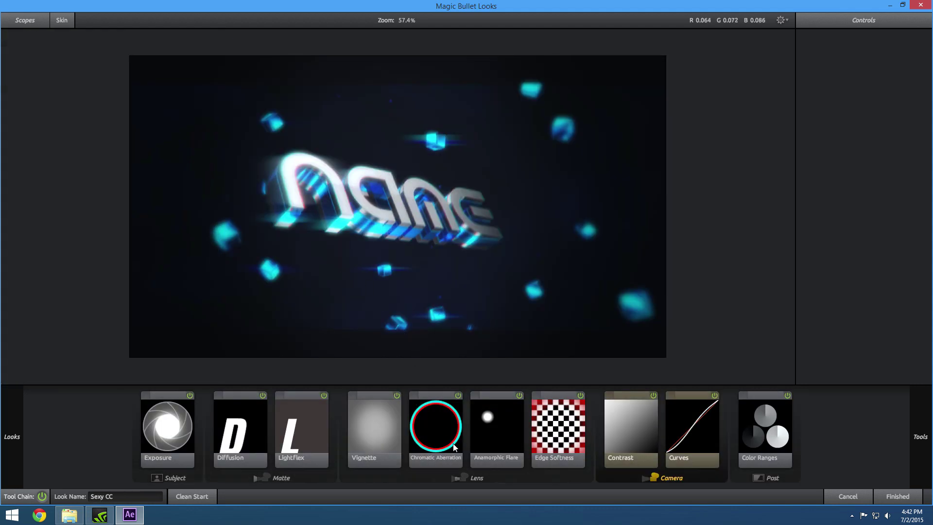
{"action": "left_click", "coordinate": [436, 441]}
{"action": "left_click", "coordinate": [458, 397]}
{"action": "left_click", "coordinate": [459, 397]}
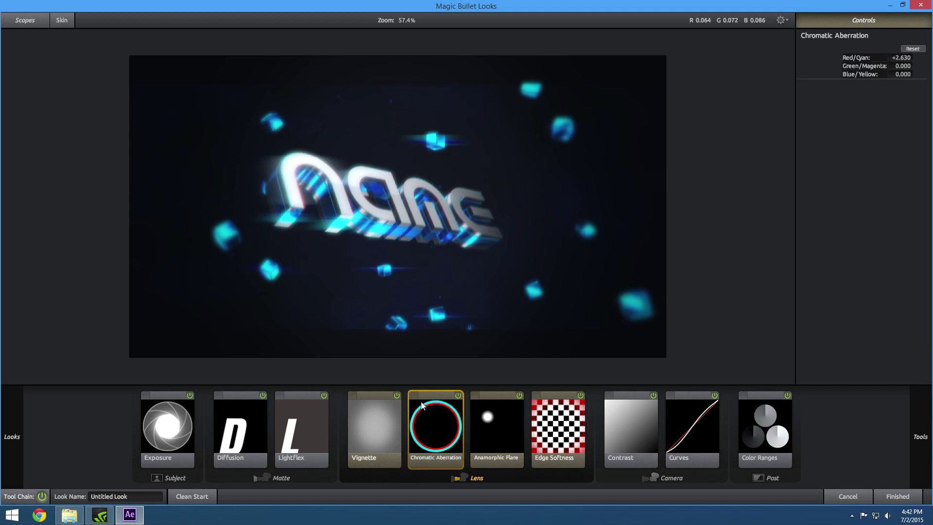
{"action": "left_click", "coordinate": [397, 395]}
{"action": "left_click", "coordinate": [397, 396]}
{"action": "left_click", "coordinate": [396, 396]}
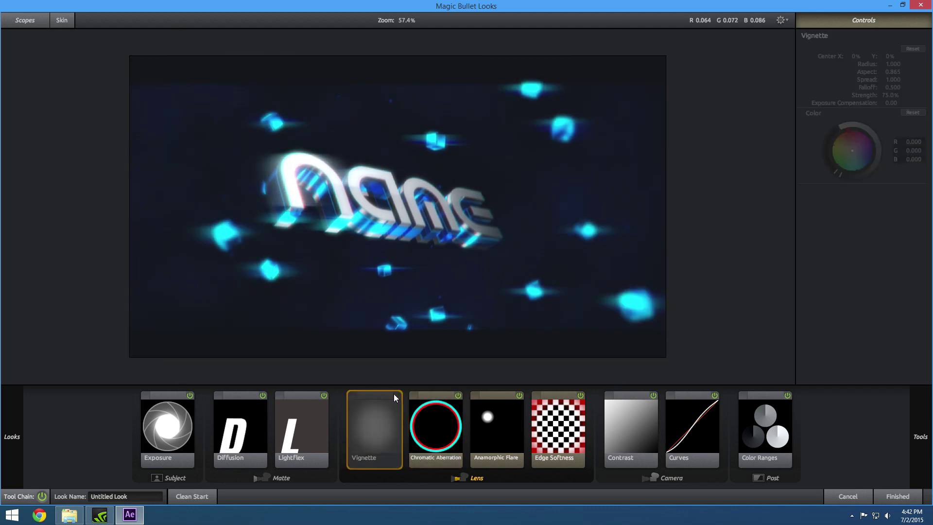
{"action": "left_click", "coordinate": [396, 396]}
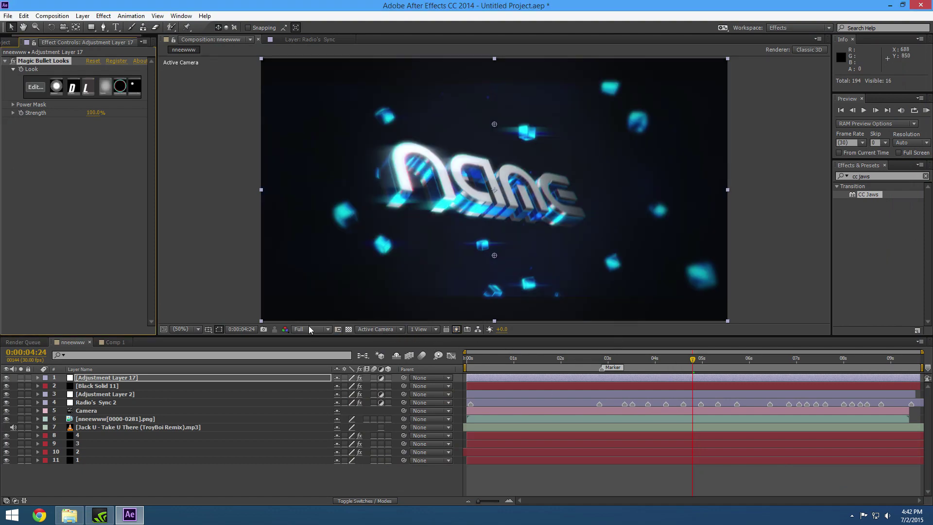
Step: Set the preview resolution to Third and check the color-graded animation around 0:00:04:01
{"action": "left_click", "coordinate": [310, 329]}
{"action": "left_click", "coordinate": [319, 386]}
{"action": "left_click", "coordinate": [311, 330]}
{"action": "left_click", "coordinate": [320, 376]}
{"action": "left_click_drag", "start_coordinate": [605, 366], "coordinate": [623, 362]}
{"action": "key", "text": "space"}
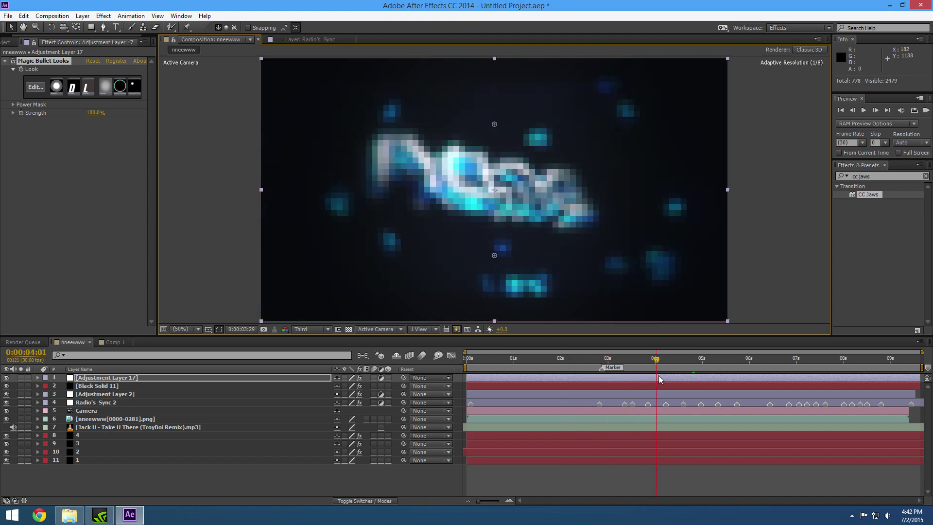
Step: Add a new adjustment layer above the others and apply the Change to Color effect to it
{"action": "left_click", "coordinate": [636, 358]}
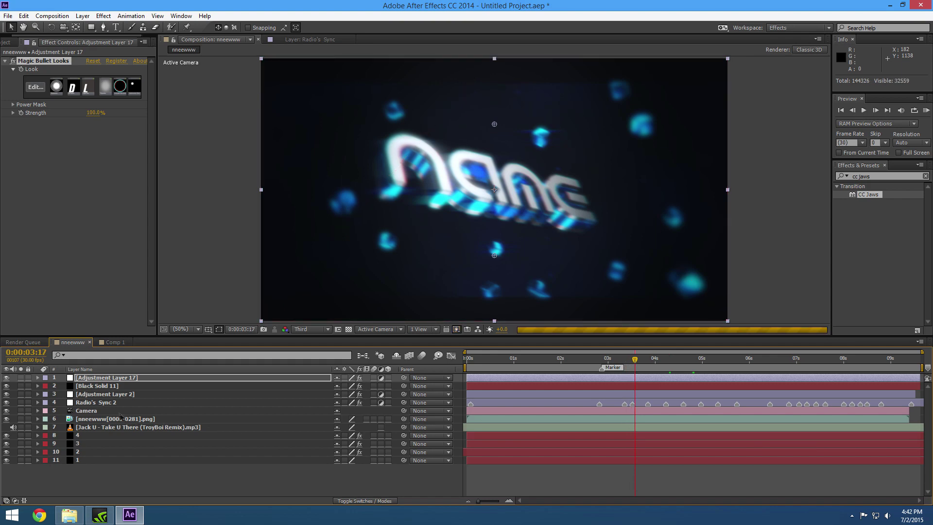
{"action": "right_click", "coordinate": [137, 360]}
{"action": "mouse_move", "coordinate": [194, 365]}
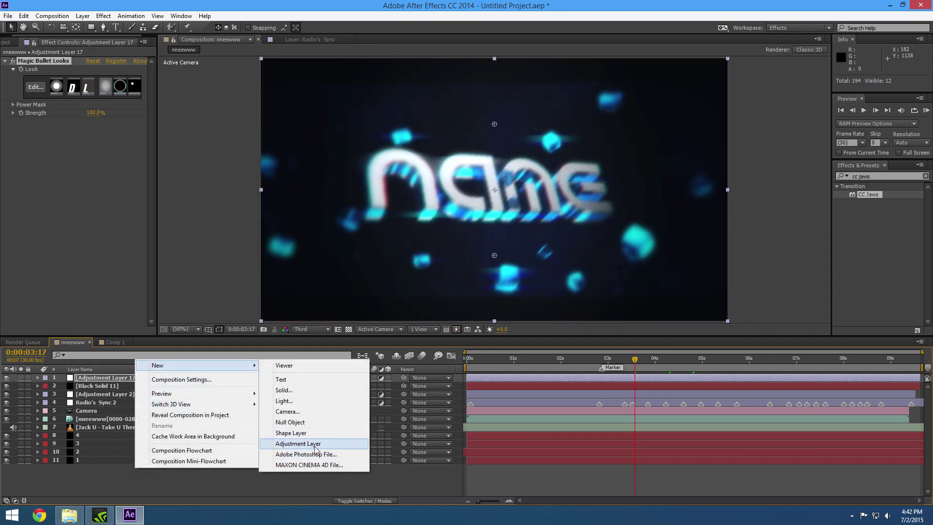
{"action": "left_click", "coordinate": [298, 443]}
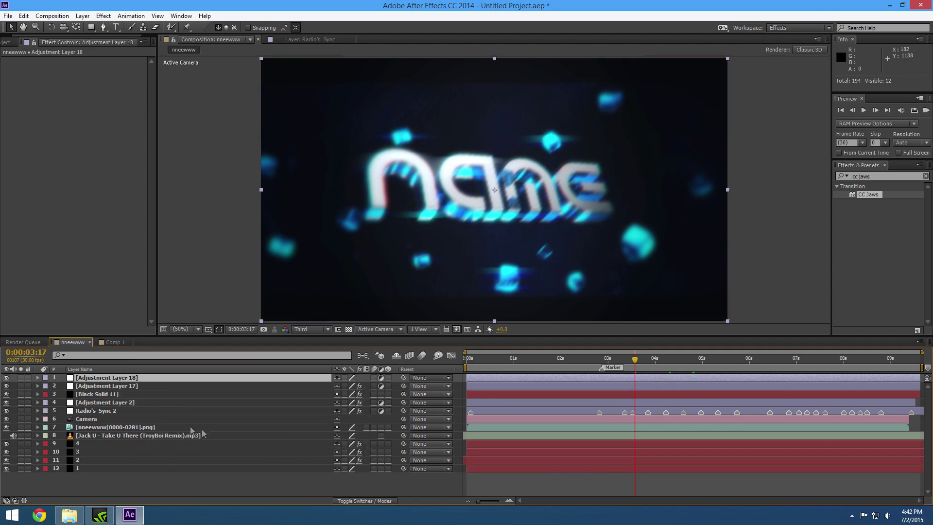
{"action": "right_click", "coordinate": [111, 379]}
{"action": "mouse_move", "coordinate": [204, 260]}
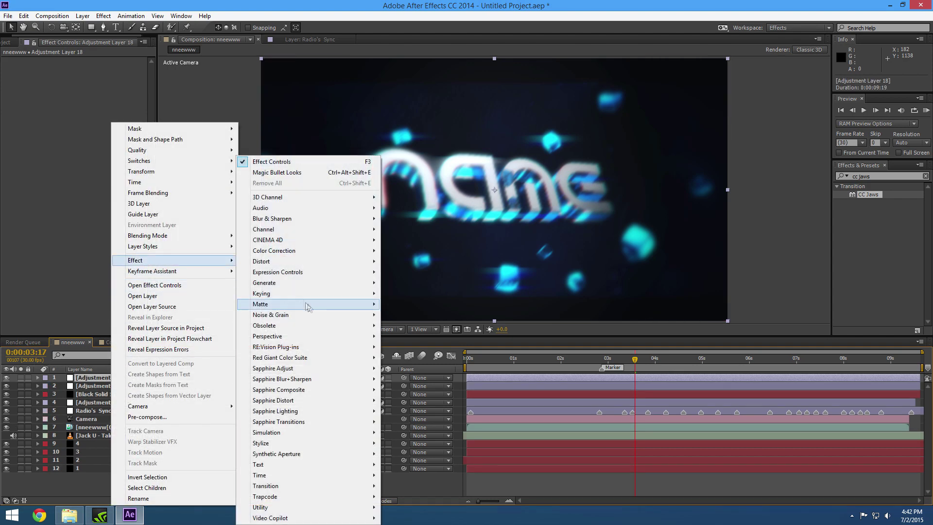
{"action": "mouse_move", "coordinate": [315, 261]}
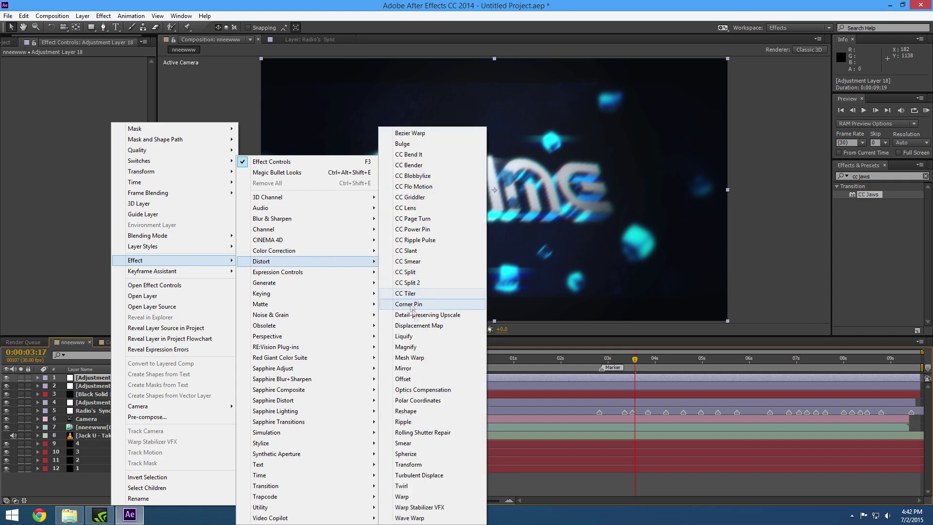
{"action": "left_click", "coordinate": [416, 294]}
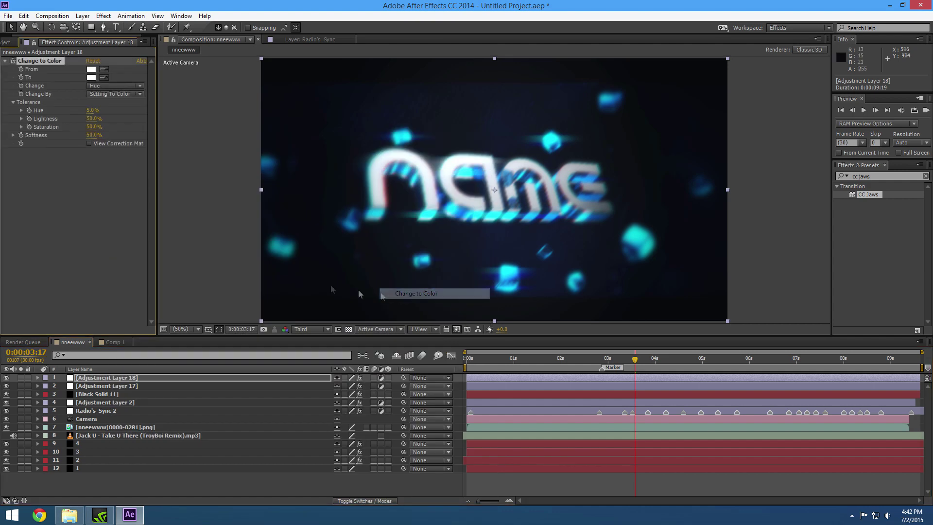
Step: At 0:00:03:20, sample the effect's From color from the blue cube above the text and set the To color to red FF0000
{"action": "left_click_drag", "start_coordinate": [598, 363], "coordinate": [639, 365]}
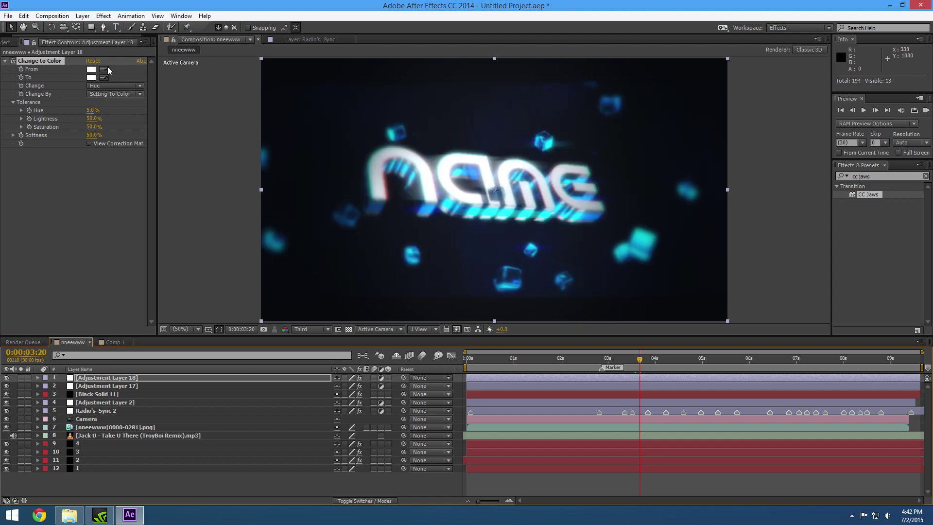
{"action": "left_click", "coordinate": [397, 129]}
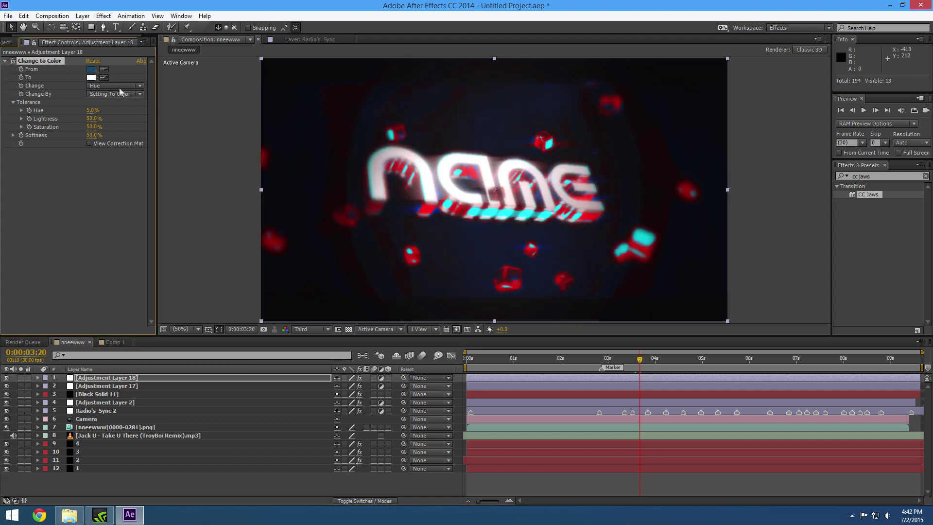
{"action": "left_click", "coordinate": [91, 77]}
{"action": "left_click", "coordinate": [297, 74]}
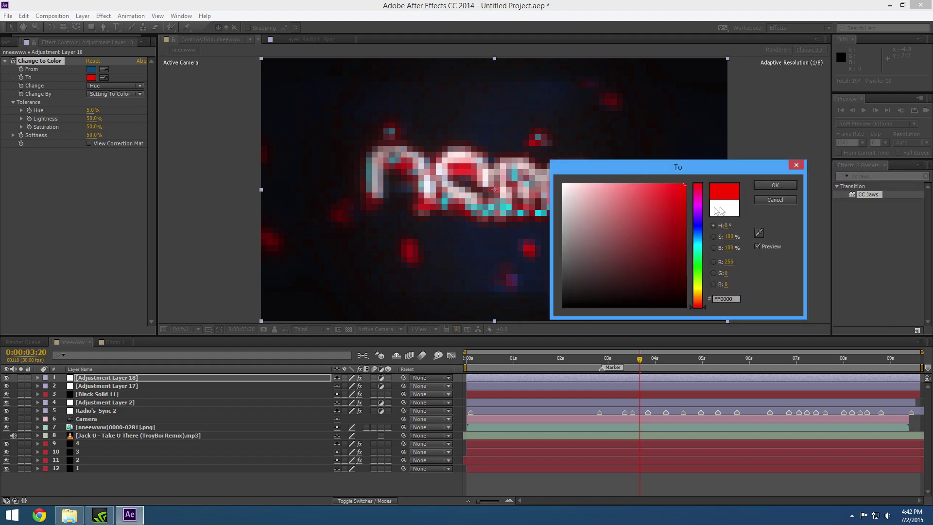
{"action": "left_click", "coordinate": [785, 185]}
Step: Compare Hue & Lightness with Hue & Saturation as the effect's Change mode and choose Hue & Saturation
{"action": "left_click", "coordinate": [102, 86]}
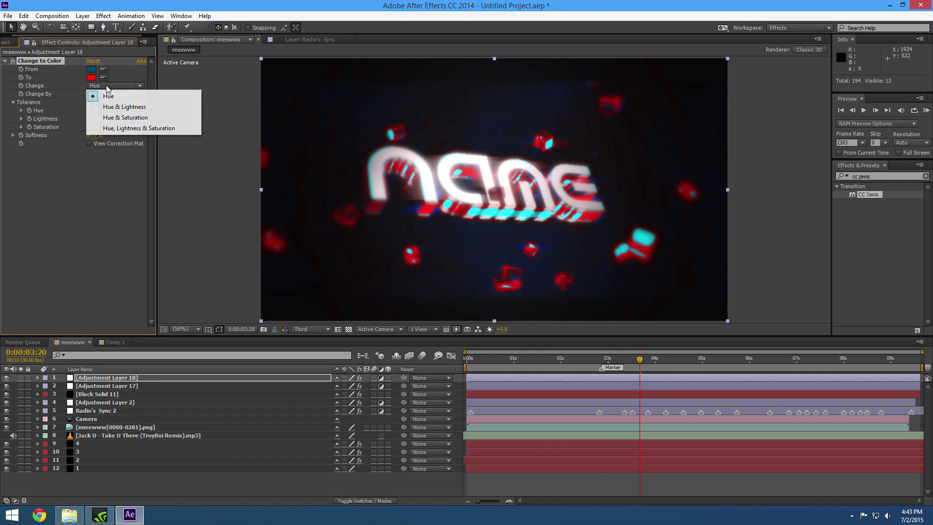
{"action": "left_click", "coordinate": [119, 95]}
{"action": "left_click", "coordinate": [124, 94]}
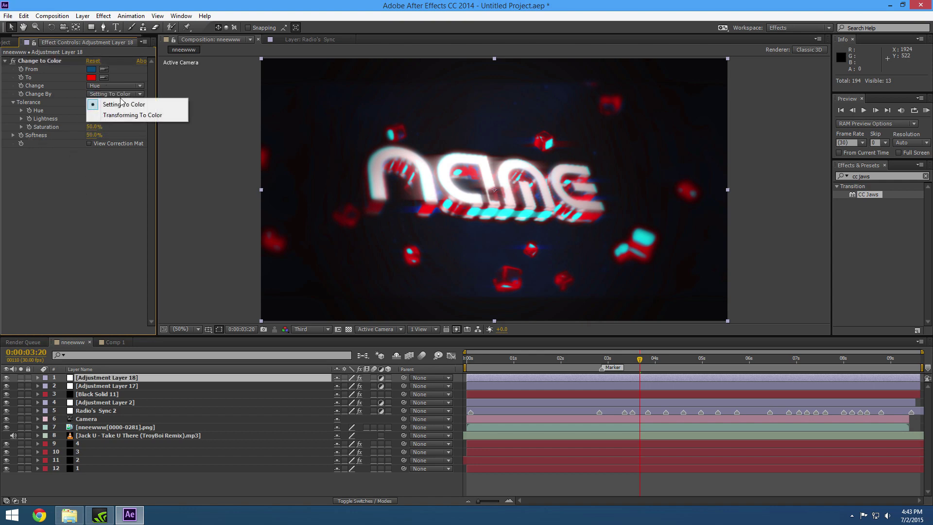
{"action": "left_click", "coordinate": [126, 86]}
{"action": "left_click", "coordinate": [125, 86]}
{"action": "left_click", "coordinate": [121, 116]}
{"action": "left_click", "coordinate": [129, 94]}
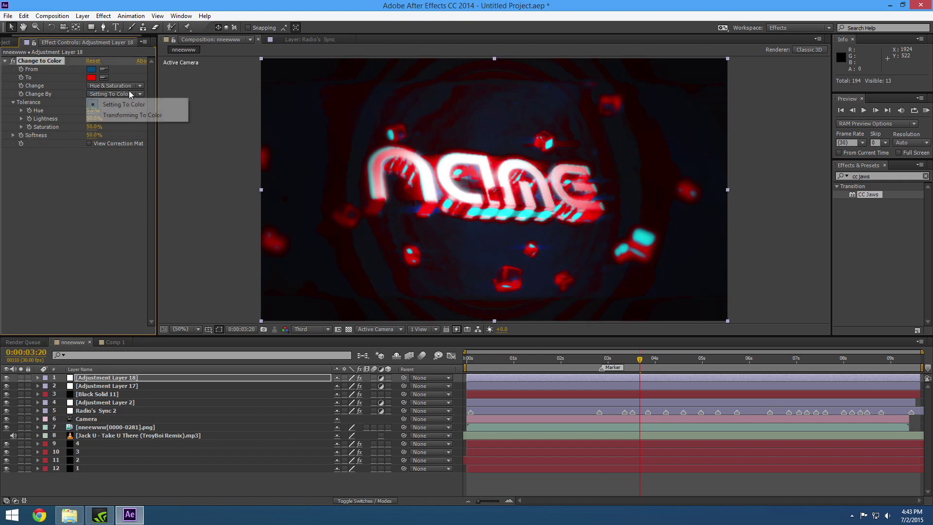
{"action": "left_click", "coordinate": [128, 88]}
{"action": "left_click", "coordinate": [128, 88]}
{"action": "left_click", "coordinate": [129, 107]}
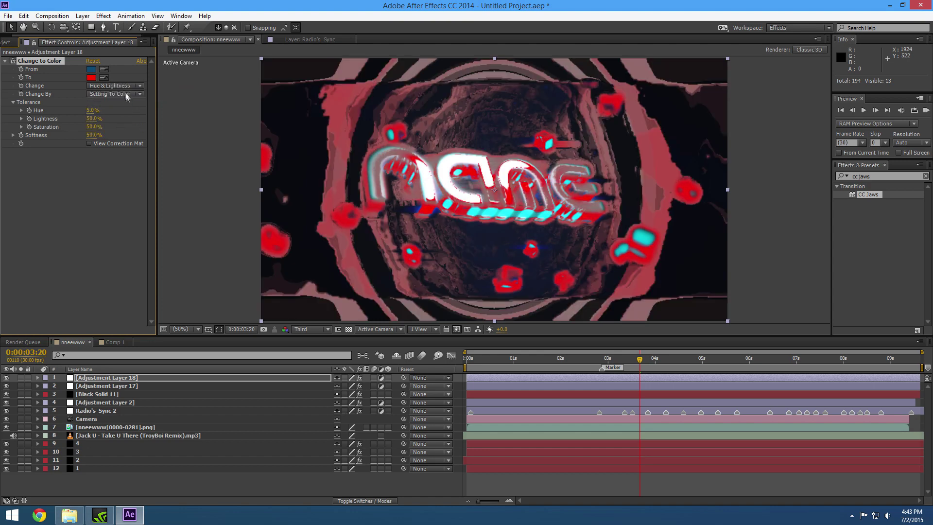
{"action": "left_click", "coordinate": [126, 86]}
{"action": "left_click", "coordinate": [125, 117]}
{"action": "left_click", "coordinate": [129, 86]}
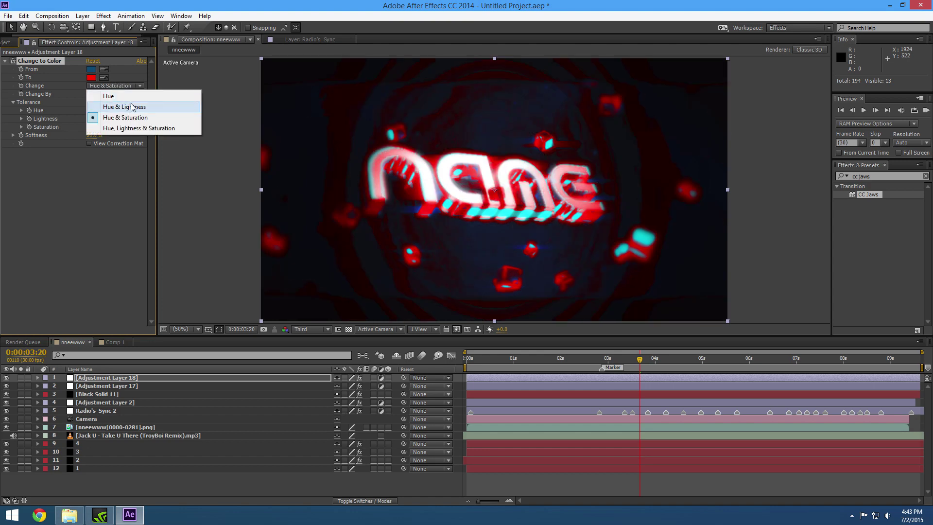
{"action": "left_click", "coordinate": [133, 107]}
{"action": "left_click", "coordinate": [126, 86]}
{"action": "left_click", "coordinate": [125, 117]}
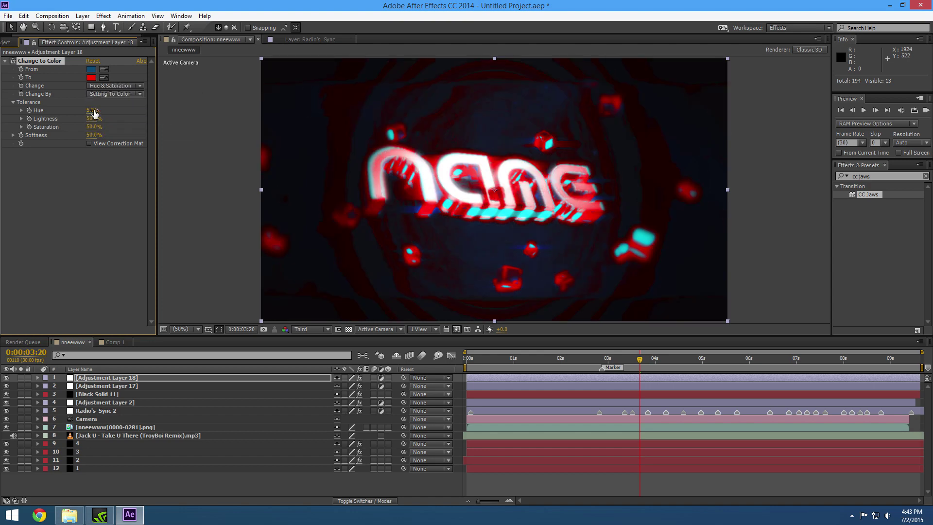
Step: Set the Hue tolerance to 38.5 %, check the recolored animation up to 0:00:04:18, and reset the Change to Color effect
{"action": "left_click_drag", "start_coordinate": [94, 114], "coordinate": [146, 119]}
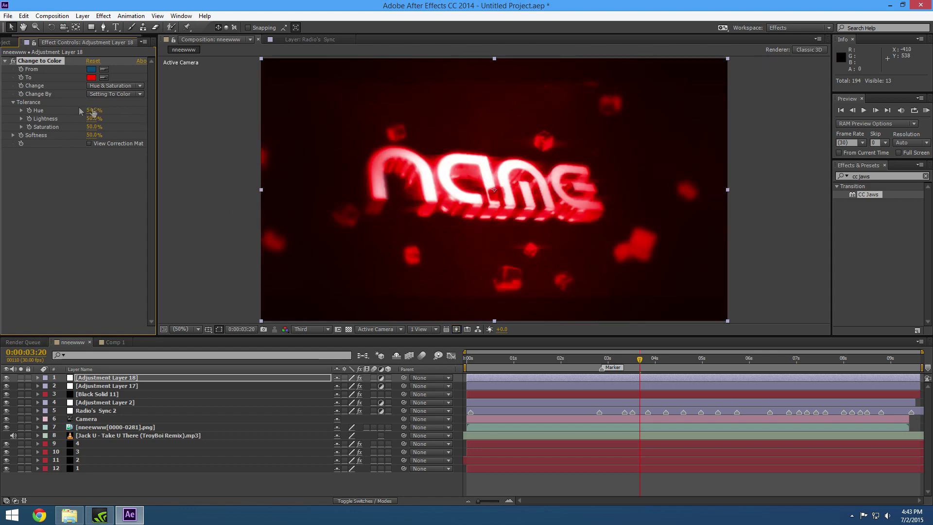
{"action": "left_click_drag", "start_coordinate": [95, 110], "coordinate": [29, 110]}
{"action": "left_click_drag", "start_coordinate": [553, 352], "coordinate": [606, 354]}
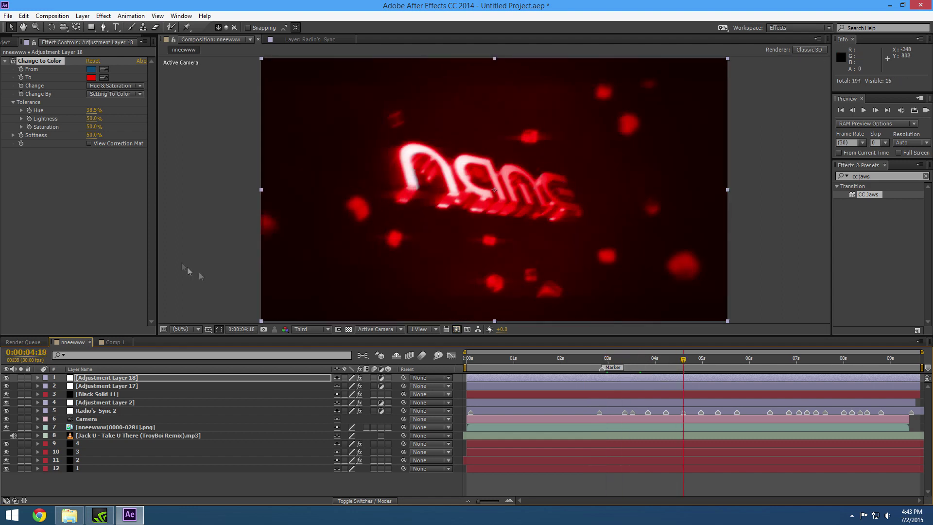
{"action": "left_click", "coordinate": [92, 61]}
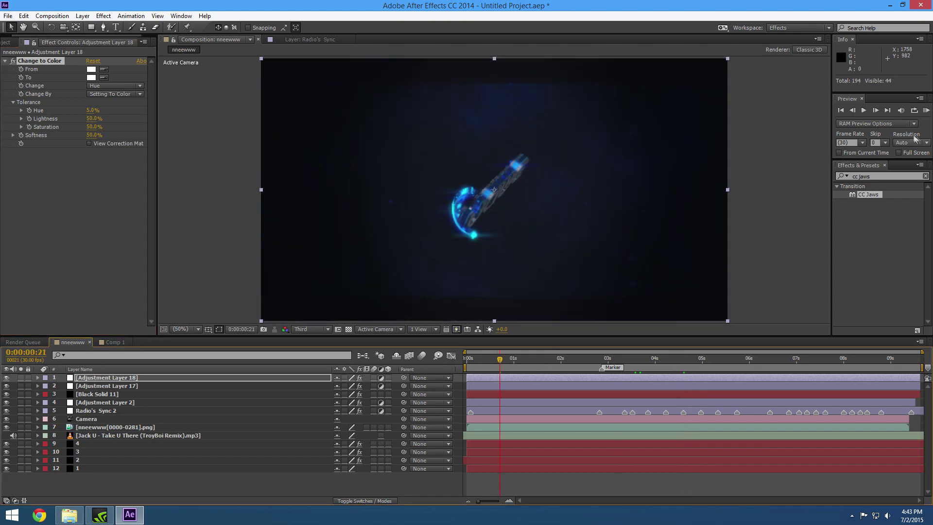
Step: Preview the animation briefly and add a black 1920 x 1080 px solid above all layers
{"action": "left_click", "coordinate": [925, 110]}
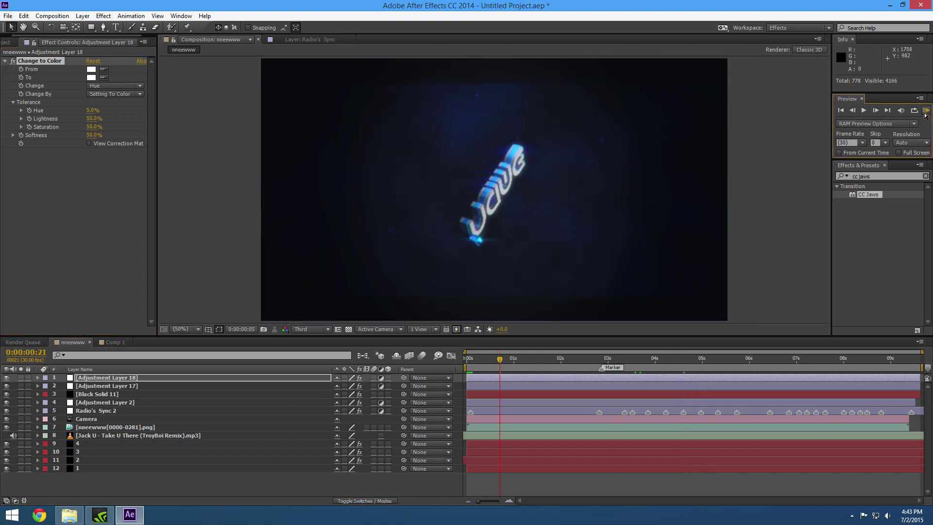
{"action": "left_click_drag", "start_coordinate": [529, 359], "coordinate": [569, 363]}
{"action": "right_click", "coordinate": [234, 376]}
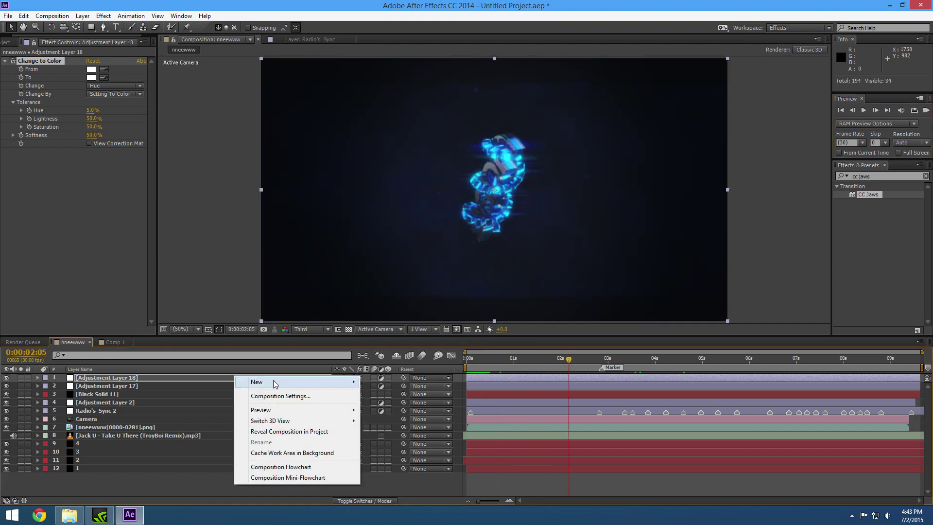
{"action": "mouse_move", "coordinate": [274, 382]}
{"action": "left_click", "coordinate": [391, 407]}
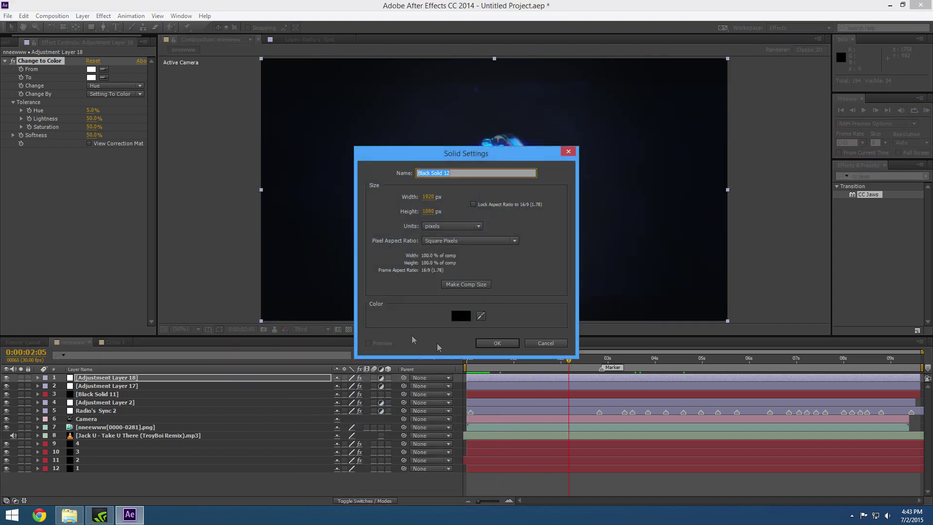
{"action": "left_click", "coordinate": [496, 344]}
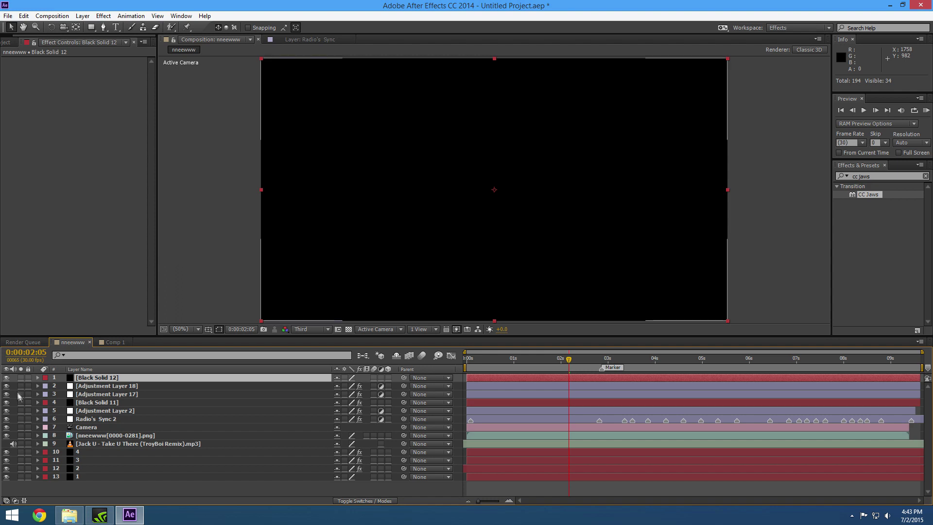
Step: Keyframe the new black solid's Opacity at 100% at 0:00:01:23 and 0% at 0:00:02:20
{"action": "left_click", "coordinate": [34, 379]}
{"action": "left_click", "coordinate": [37, 378]}
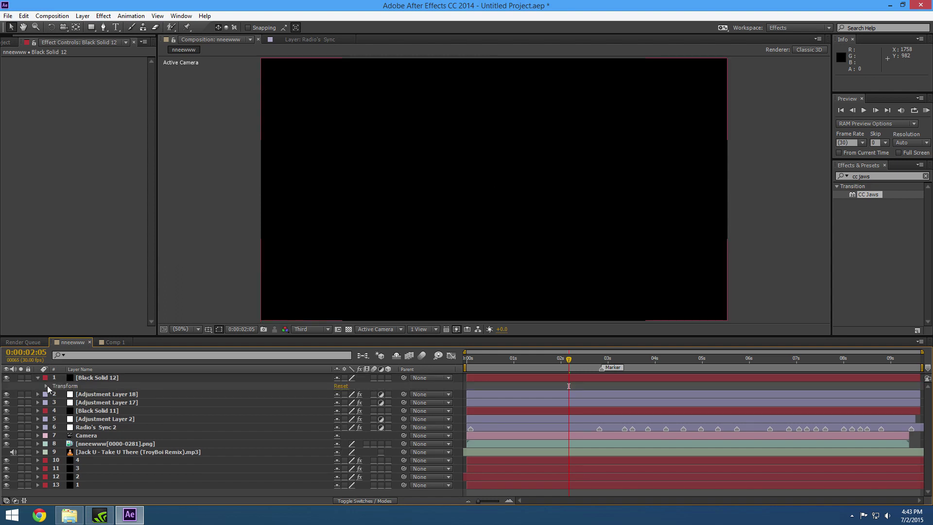
{"action": "left_click", "coordinate": [46, 385]}
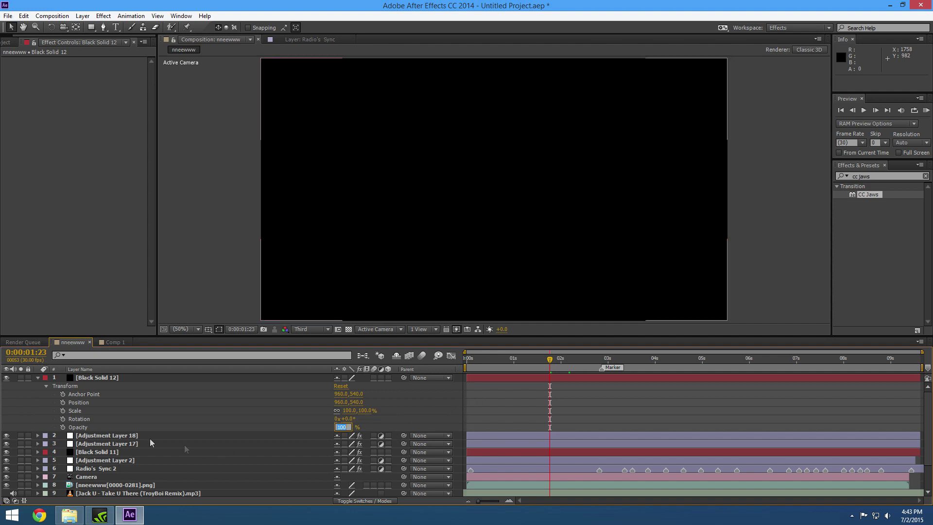
{"action": "left_click", "coordinate": [63, 427]}
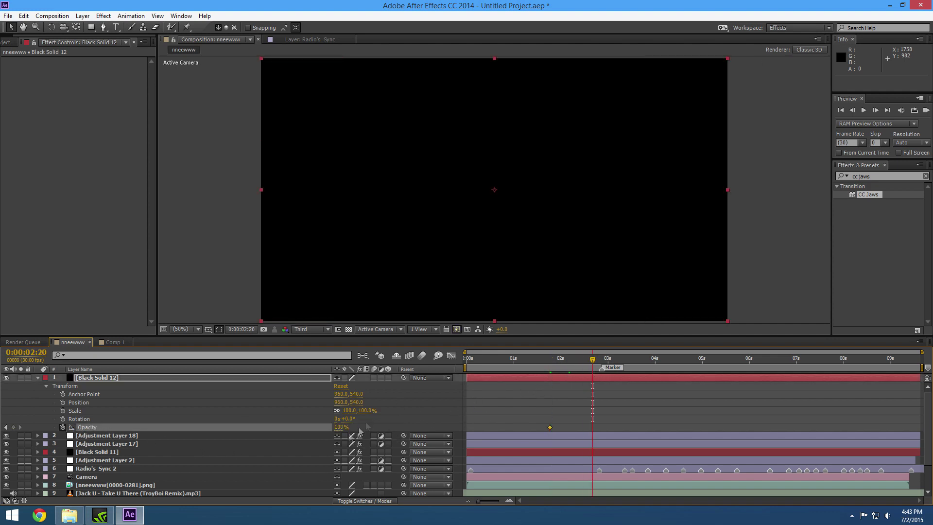
{"action": "key", "text": "Return"}
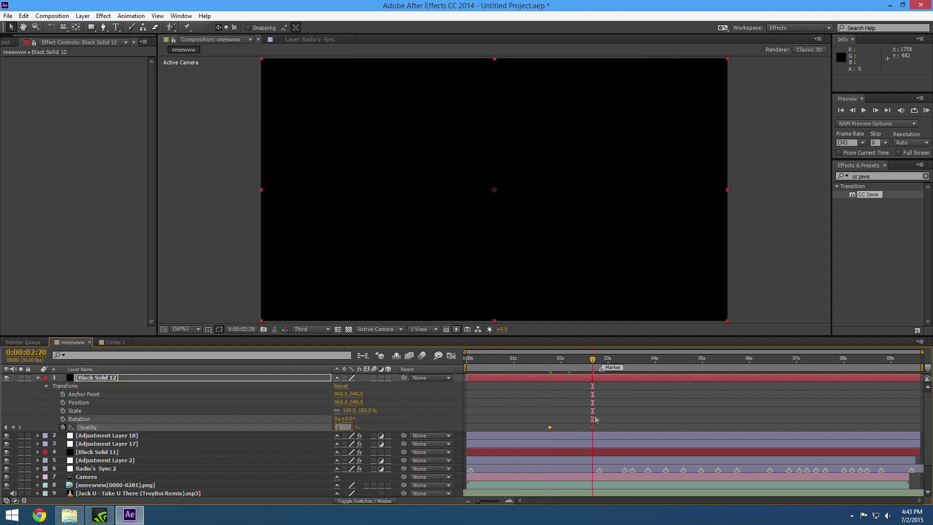
Step: Shift both opacity keyframes to the beginning so the fade from black finishes just before 0:00:01:00
{"action": "left_click", "coordinate": [529, 360]}
{"action": "left_click_drag", "start_coordinate": [550, 428], "coordinate": [471, 427]}
{"action": "left_click_drag", "start_coordinate": [516, 362], "coordinate": [510, 364]}
{"action": "left_click_drag", "start_coordinate": [592, 428], "coordinate": [505, 432]}
Step: Copy the two opacity keyframes of the black solid and paste them at 0:00:06:27
{"action": "left_click_drag", "start_coordinate": [511, 361], "coordinate": [712, 379]}
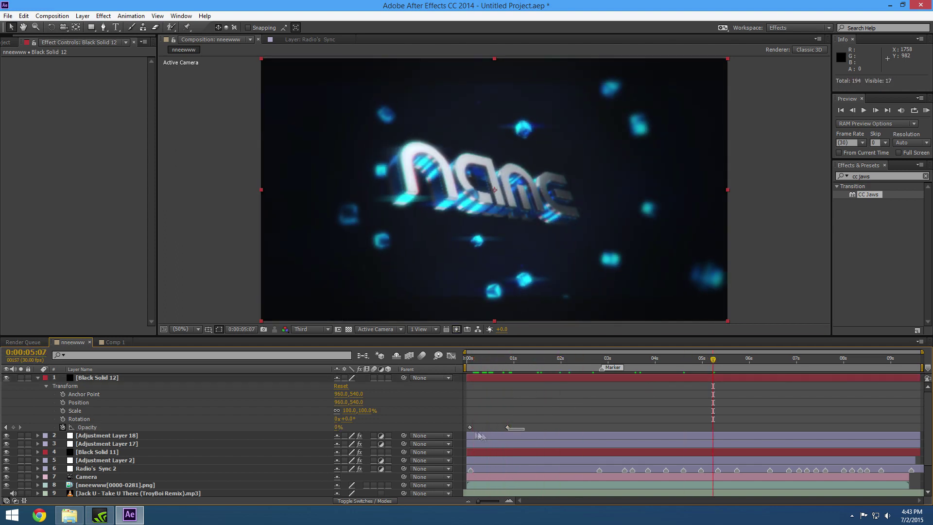
{"action": "left_click_drag", "start_coordinate": [479, 436], "coordinate": [460, 430]}
{"action": "left_click_drag", "start_coordinate": [762, 367], "coordinate": [831, 371]}
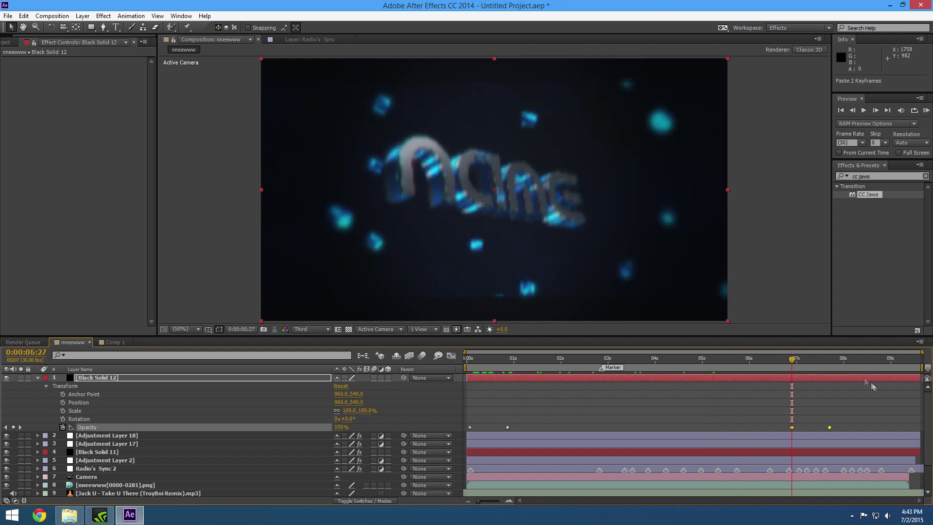
Step: Move the pasted 100% opacity keyframe to the layer's end and the 0% one to about 0:00:09:00, and check the fade-out
{"action": "left_click", "coordinate": [829, 427]}
{"action": "left_click", "coordinate": [800, 431]}
{"action": "left_click_drag", "start_coordinate": [792, 427], "coordinate": [917, 427]}
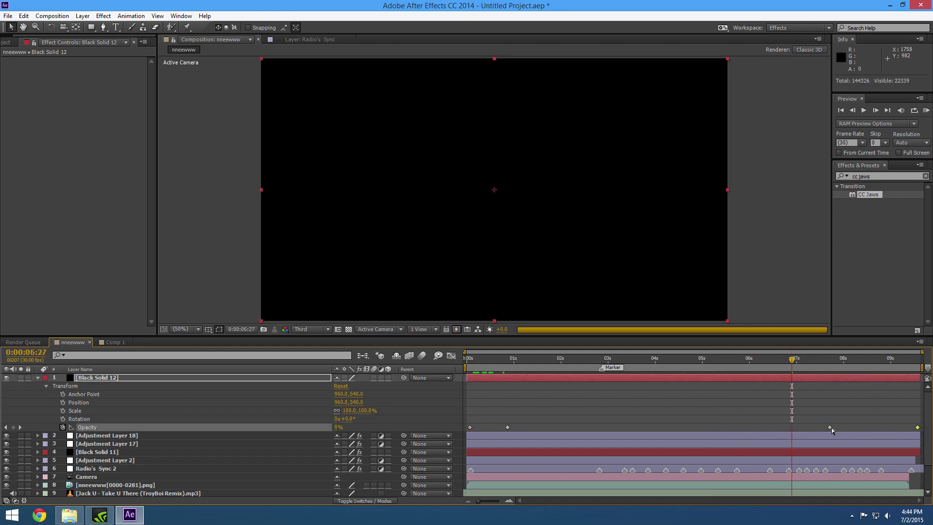
{"action": "left_click_drag", "start_coordinate": [830, 429], "coordinate": [899, 431]}
{"action": "key", "text": "space"}
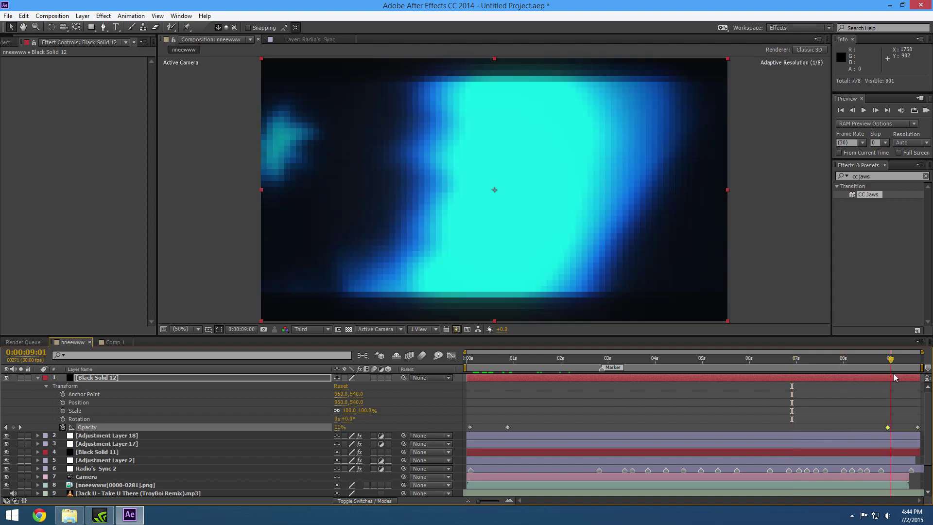
{"action": "left_click_drag", "start_coordinate": [848, 375], "coordinate": [817, 375]}
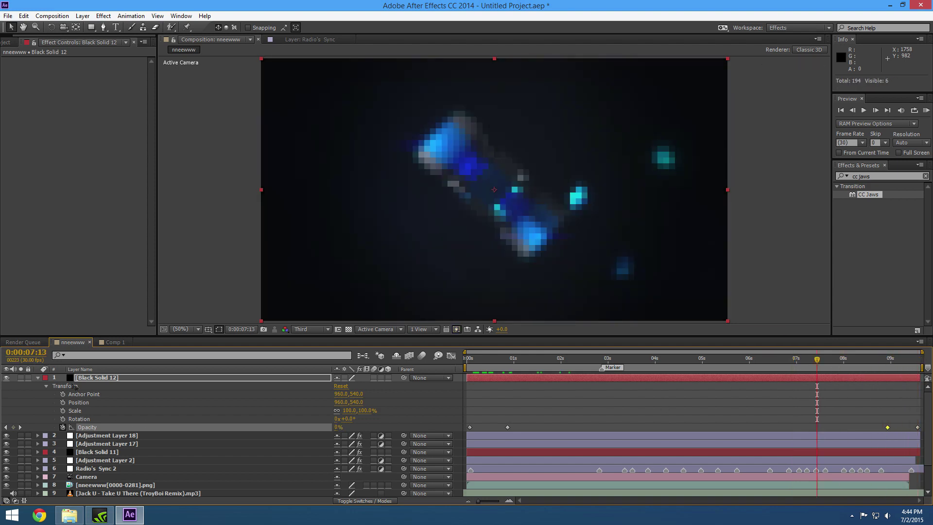
Step: Keyframe the music layer's Audio Levels from -48 dB to 0 dB and shift both keyframes to the beginning as a fade-in
{"action": "left_click", "coordinate": [38, 377]}
{"action": "left_click", "coordinate": [69, 444]}
{"action": "left_click", "coordinate": [39, 444]}
{"action": "left_click_drag", "start_coordinate": [816, 359], "coordinate": [524, 368]}
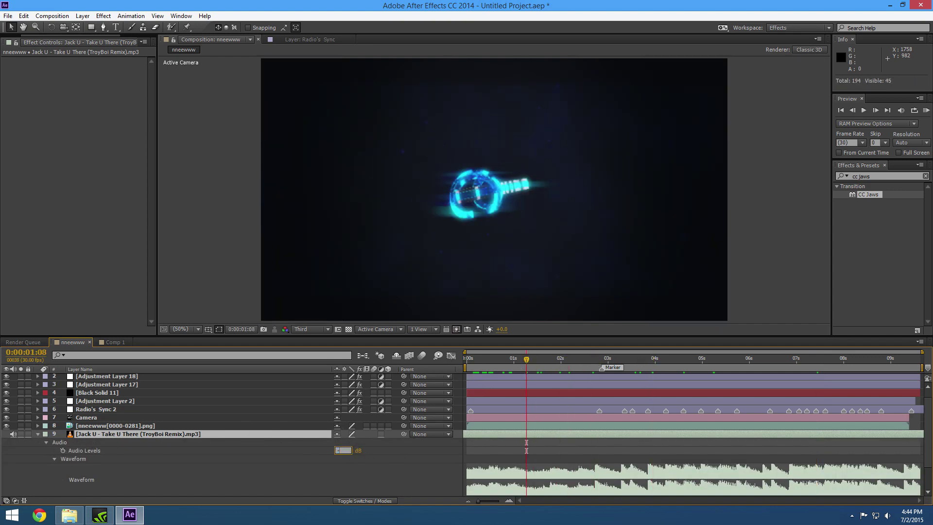
{"action": "left_click", "coordinate": [63, 451]}
{"action": "key", "text": "space"}
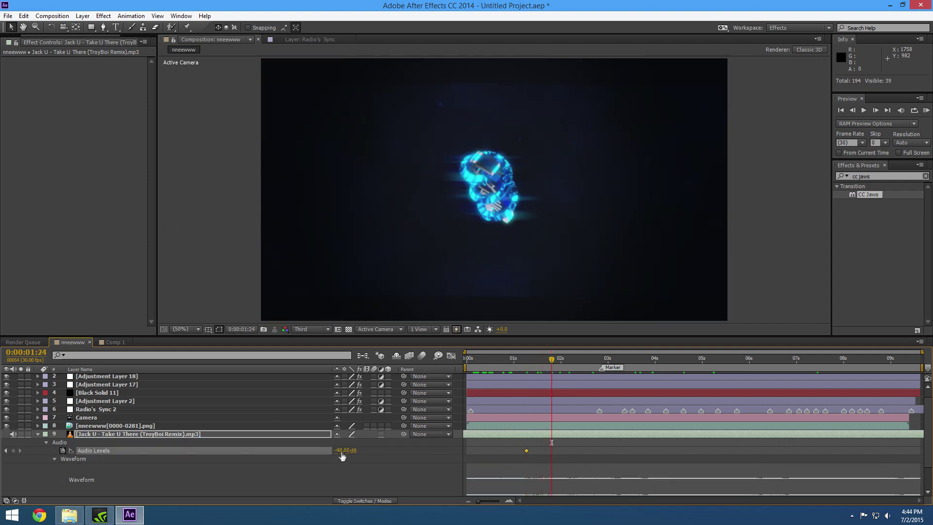
{"action": "key", "text": "Return"}
{"action": "left_click_drag", "start_coordinate": [526, 450], "coordinate": [459, 452]}
Step: Paste the Audio Levels keyframes near the end and reverse their order to fade the music out from 0:00:08:27
{"action": "left_click_drag", "start_coordinate": [564, 364], "coordinate": [842, 364]}
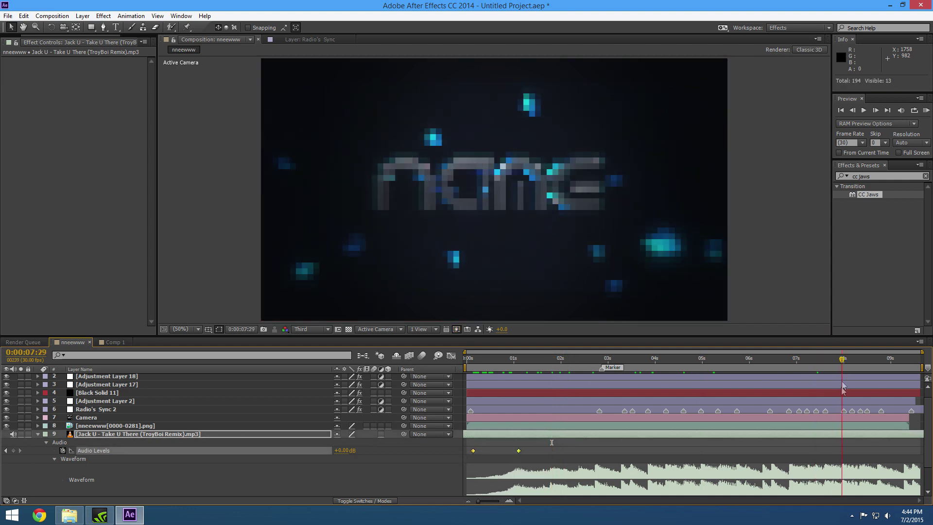
{"action": "key", "text": "ctrl+v"}
{"action": "left_click_drag", "start_coordinate": [845, 454], "coordinate": [906, 453]}
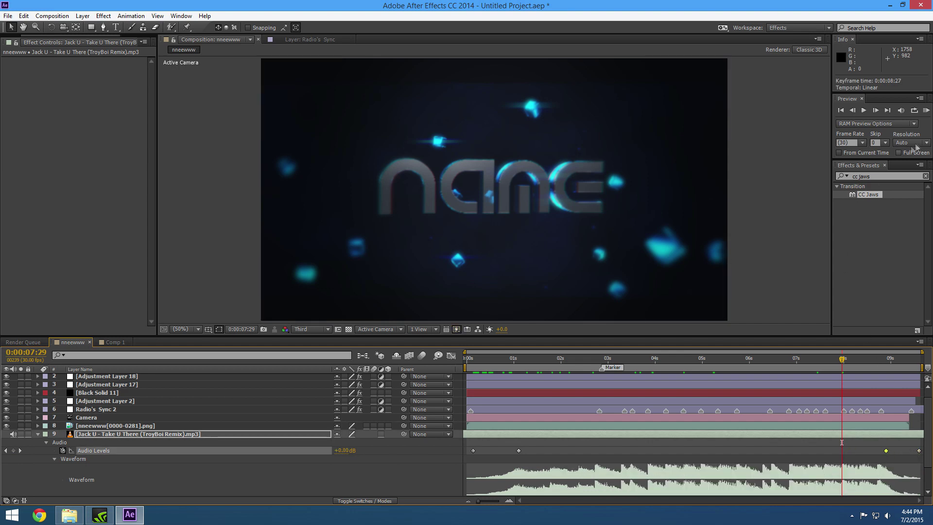
Step: Render a RAM preview of the whole nneewww composition and play it back to review the intro with its picture and audio fades
{"action": "left_click", "coordinate": [926, 111]}
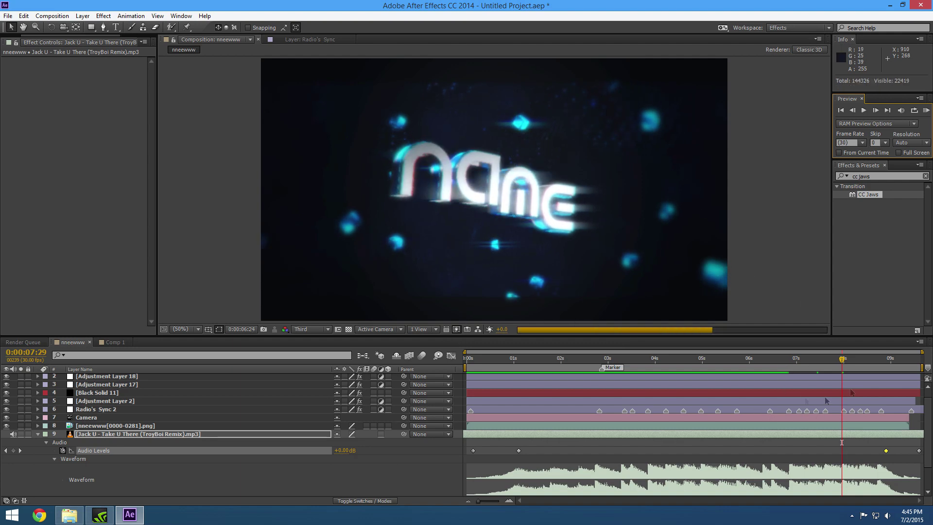
{"action": "left_click", "coordinate": [928, 112]}
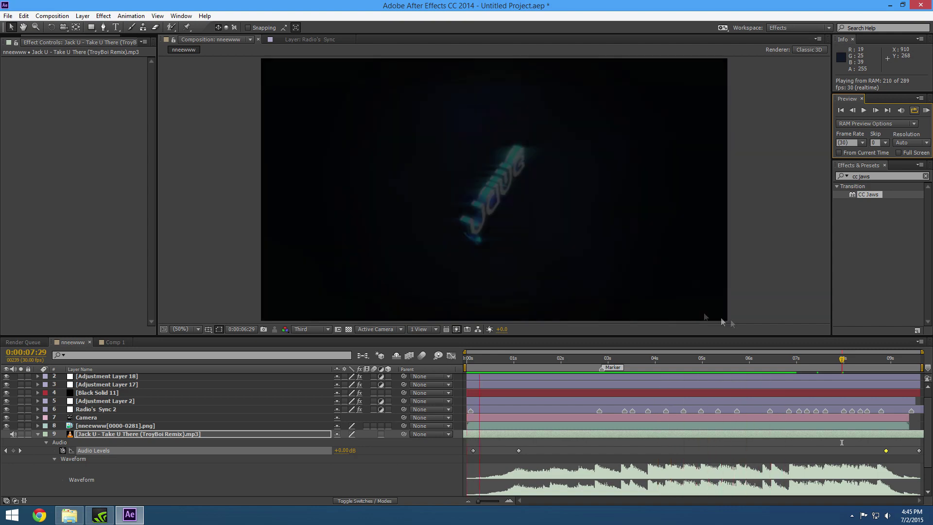
{"action": "left_click_drag", "start_coordinate": [722, 360], "coordinate": [776, 366]}
{"action": "key", "text": "space"}
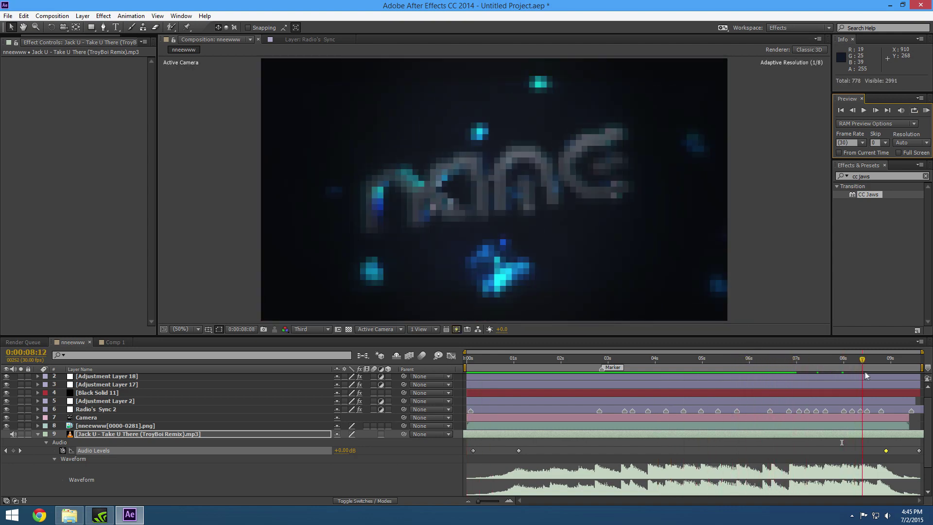
{"action": "left_click", "coordinate": [926, 110]}
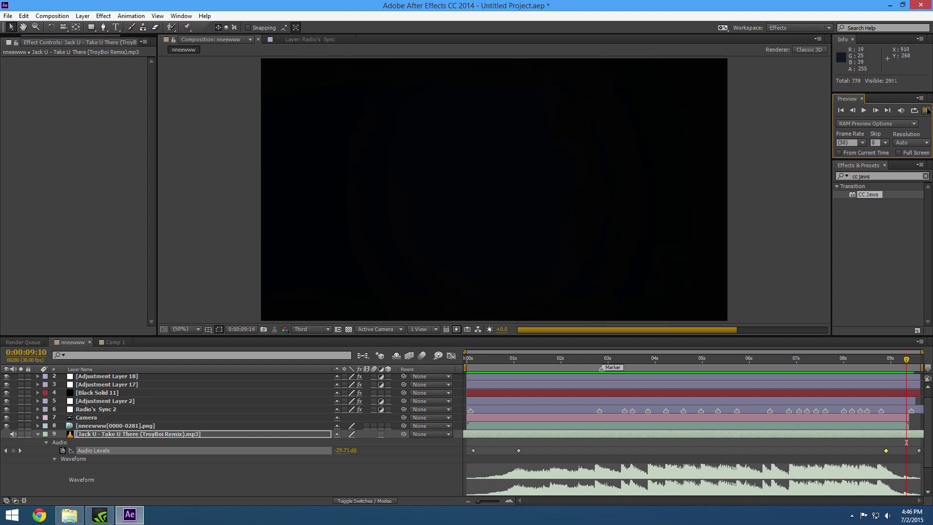
{"action": "key", "text": "space"}
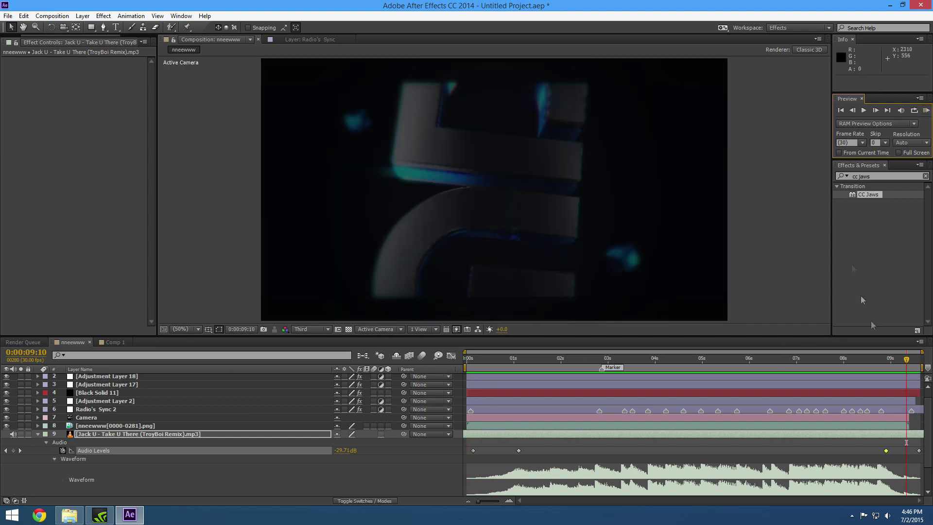
{"action": "left_click", "coordinate": [844, 360]}
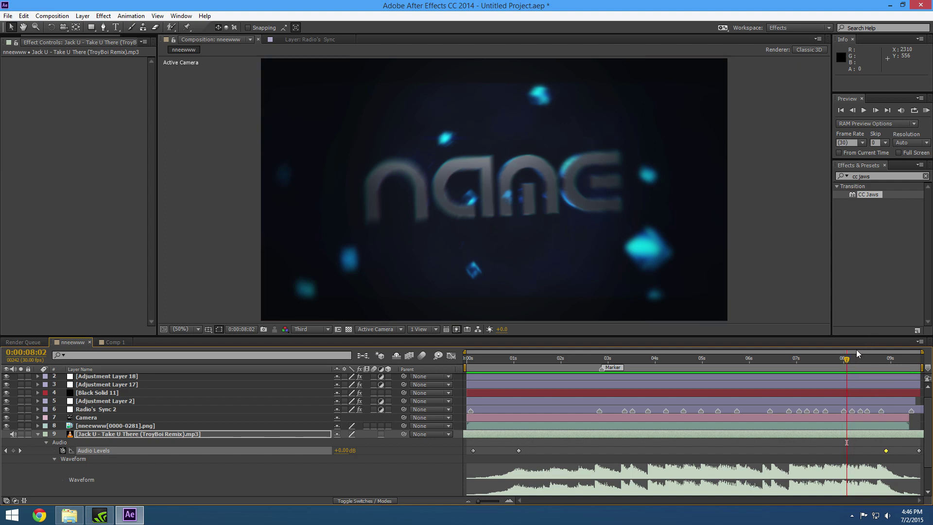
{"action": "left_click", "coordinate": [926, 110]}
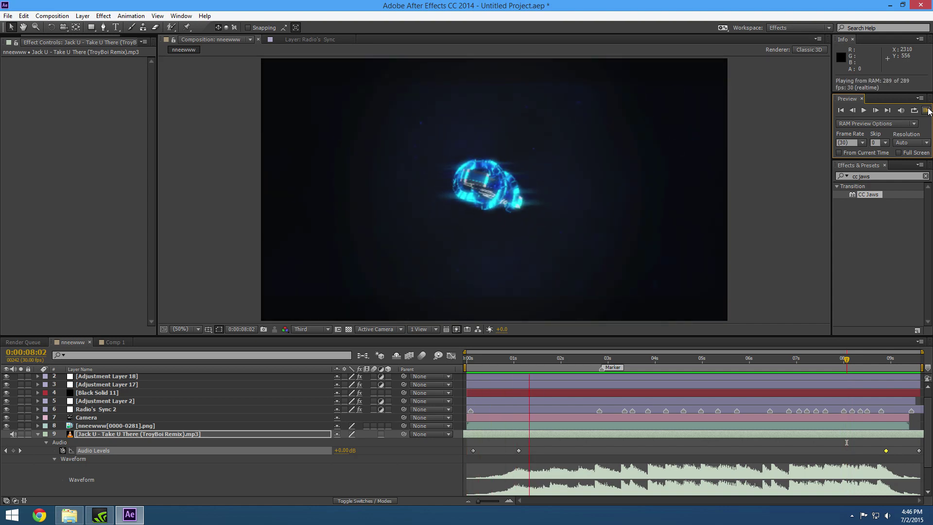